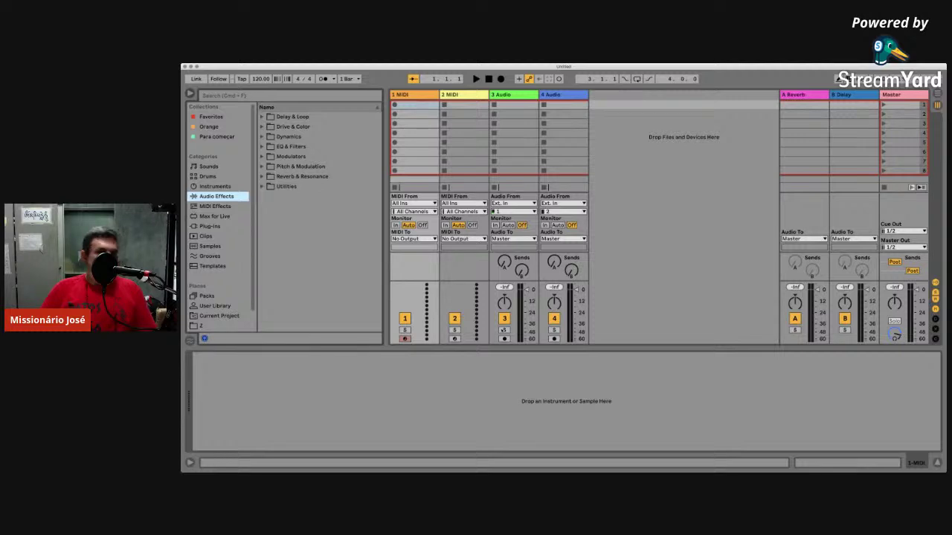
# - Hide the browser to give the session tracks more room
pyautogui.press('super+Tab')
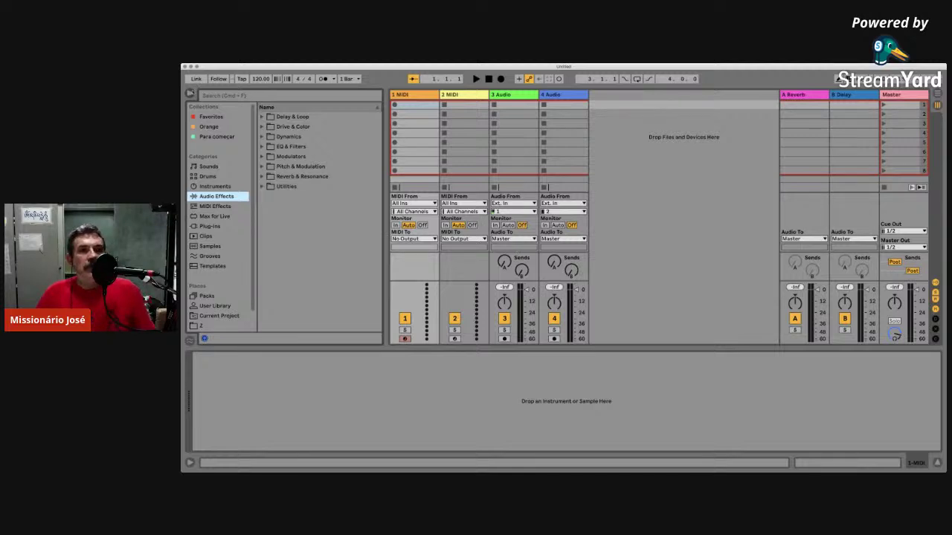
pyautogui.press('super+alt+b')
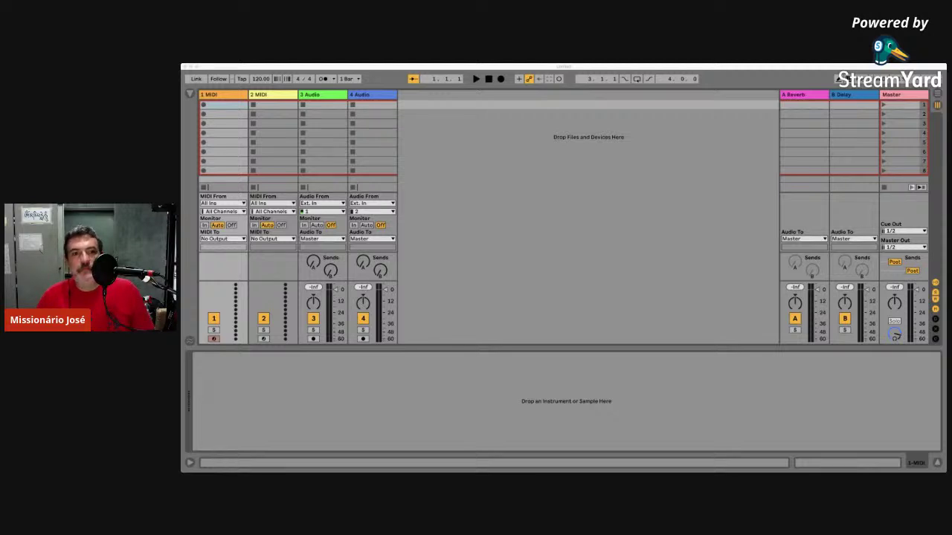
pyautogui.click(421, 148)
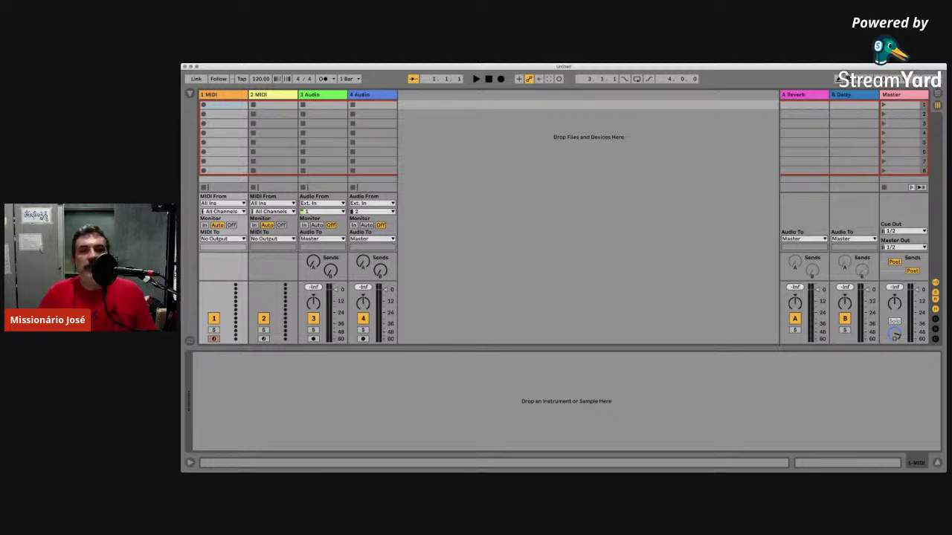
pyautogui.press('super+Tab')
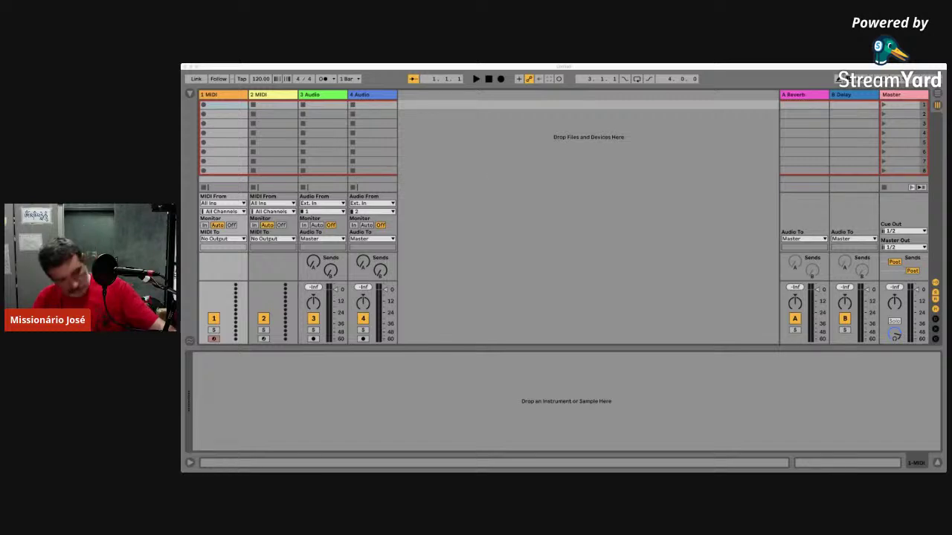
pyautogui.press('super+Tab')
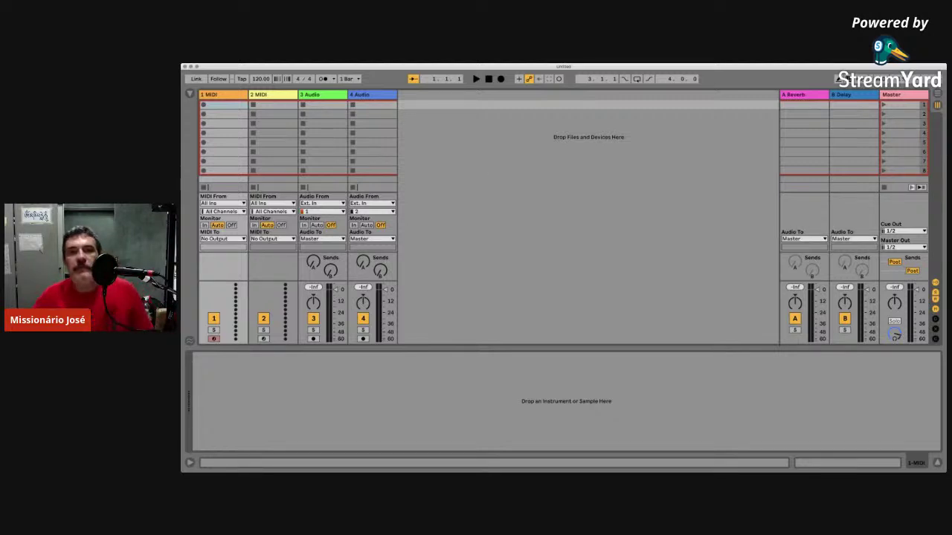
pyautogui.press('super+Tab')
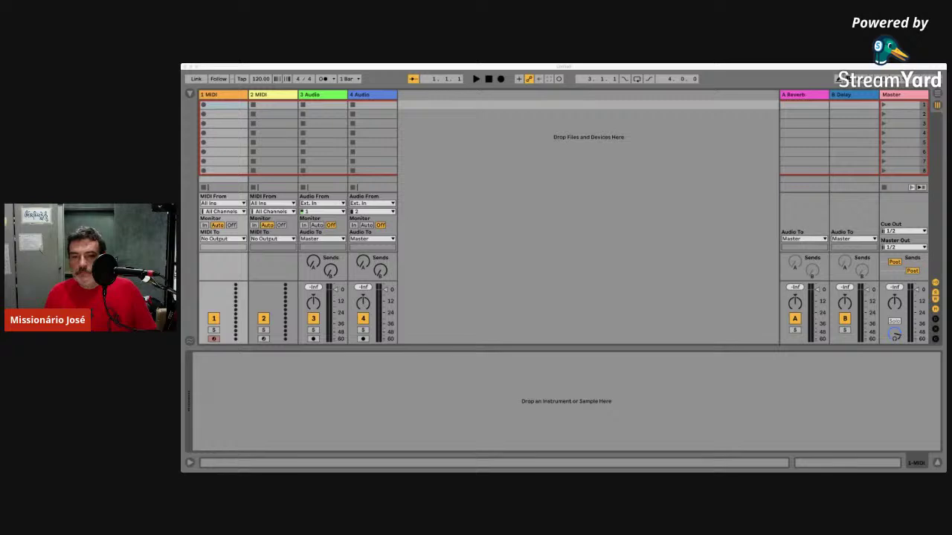
pyautogui.click(634, 453)
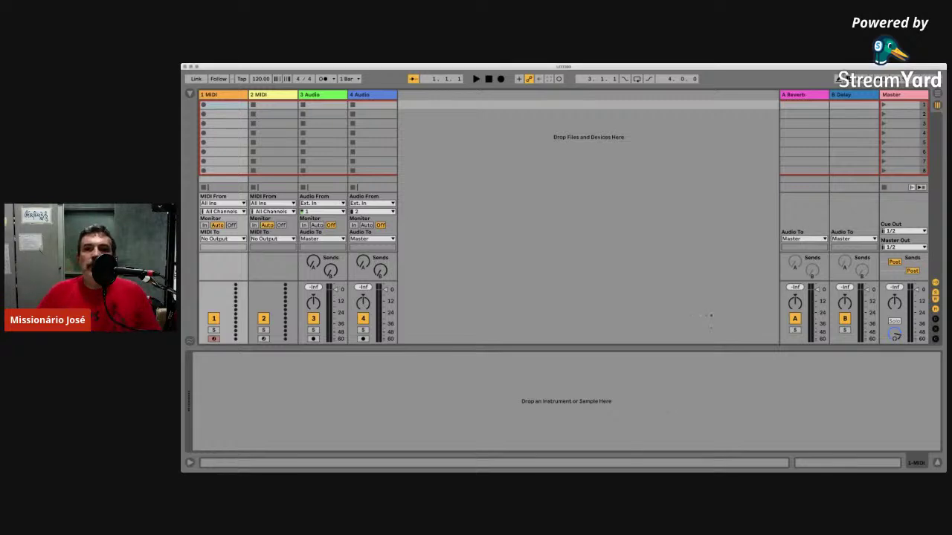
pyautogui.press('super+Tab')
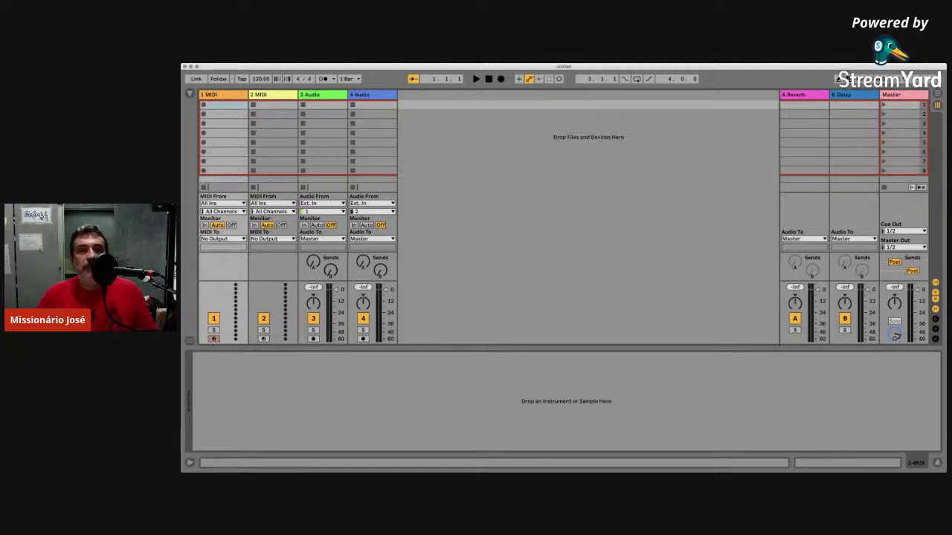
# - Delete the two audio tracks, 3 Audio and 4 Audio, so only the MIDI tracks remain
pyautogui.click(341, 93)
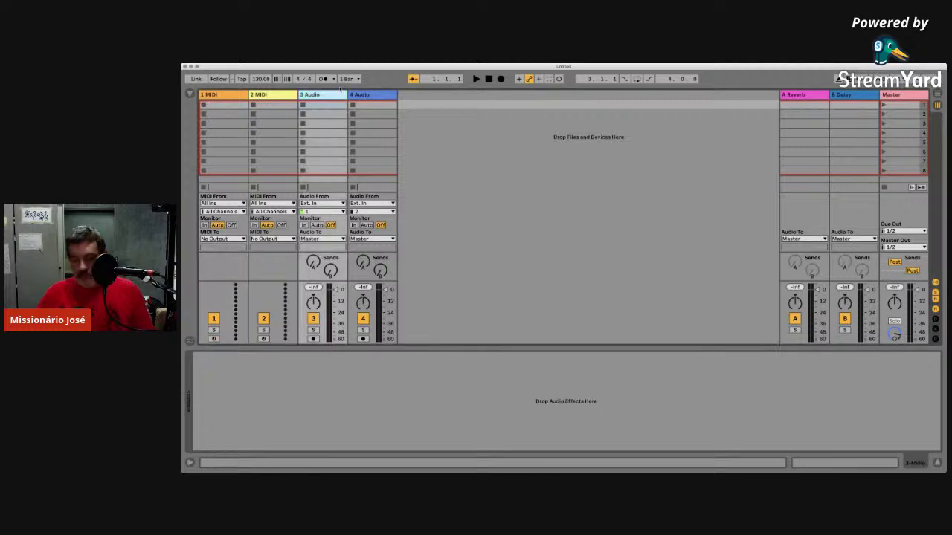
pyautogui.press('Delete')
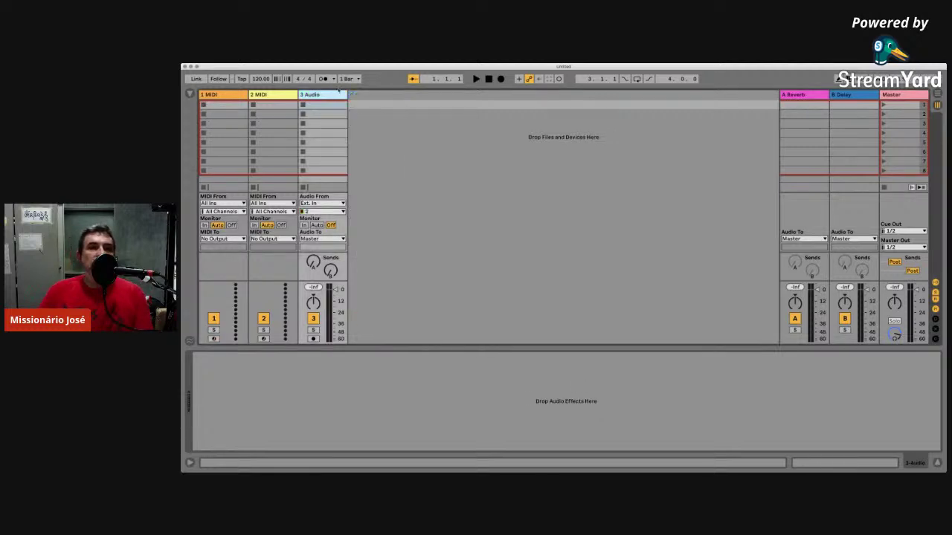
pyautogui.press('Delete')
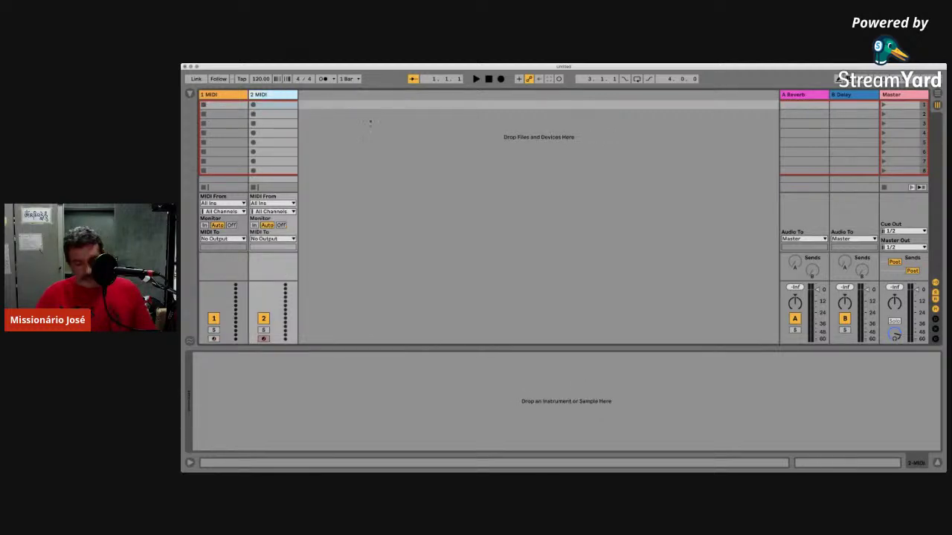
# - Switch to Firefox and bring up the StreamYard studio page of the live broadcast
pyautogui.press('super+Tab')
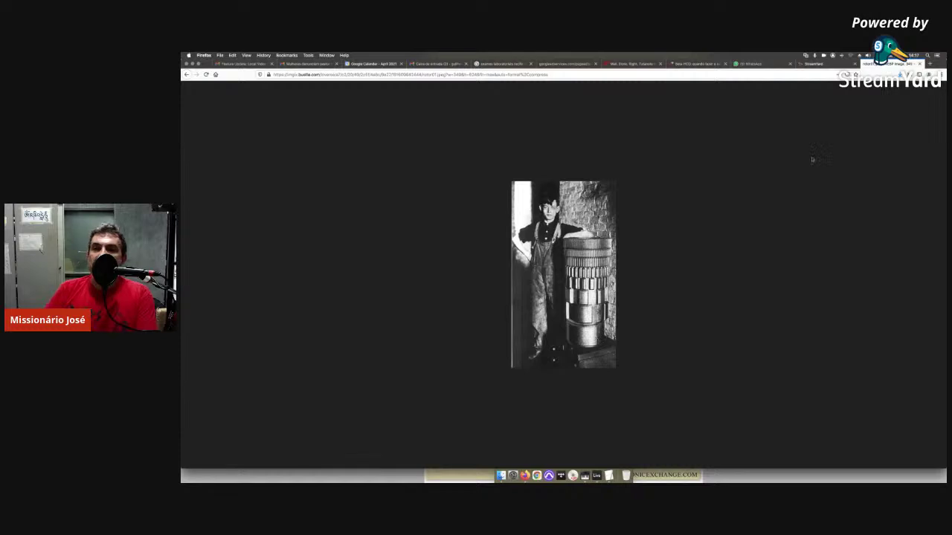
pyautogui.click(810, 65)
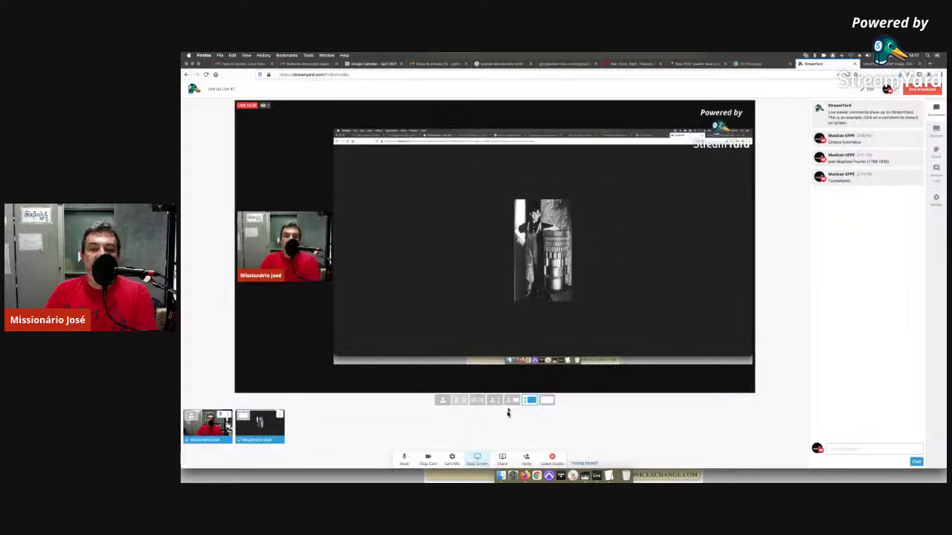
pyautogui.click(508, 405)
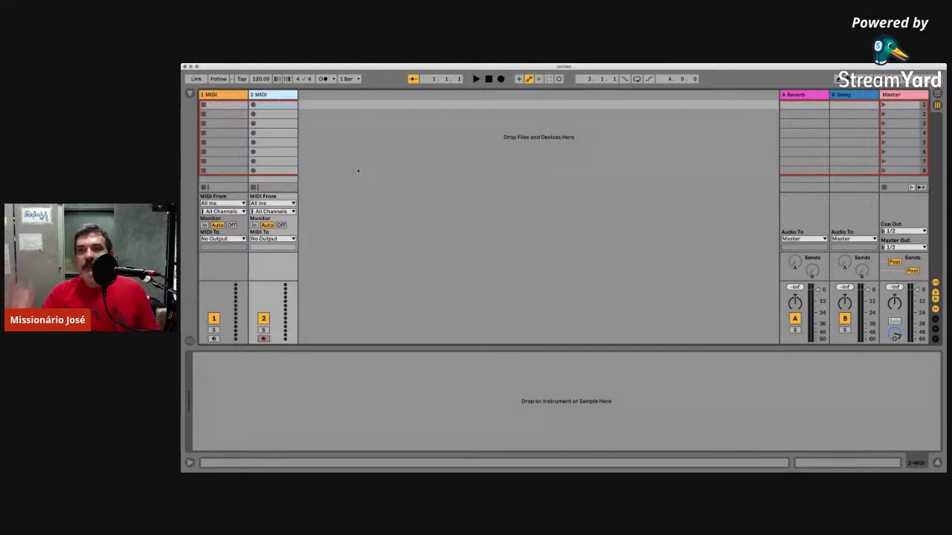
# - Return to Ableton Live, show the browser and load the Analog instrument onto the 1 MIDI track
pyautogui.click(482, 93)
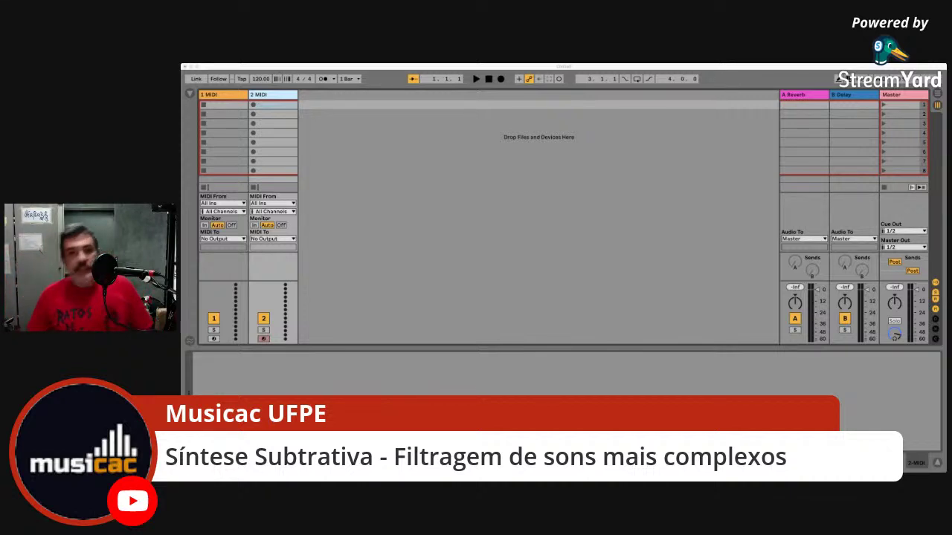
pyautogui.click(861, 239)
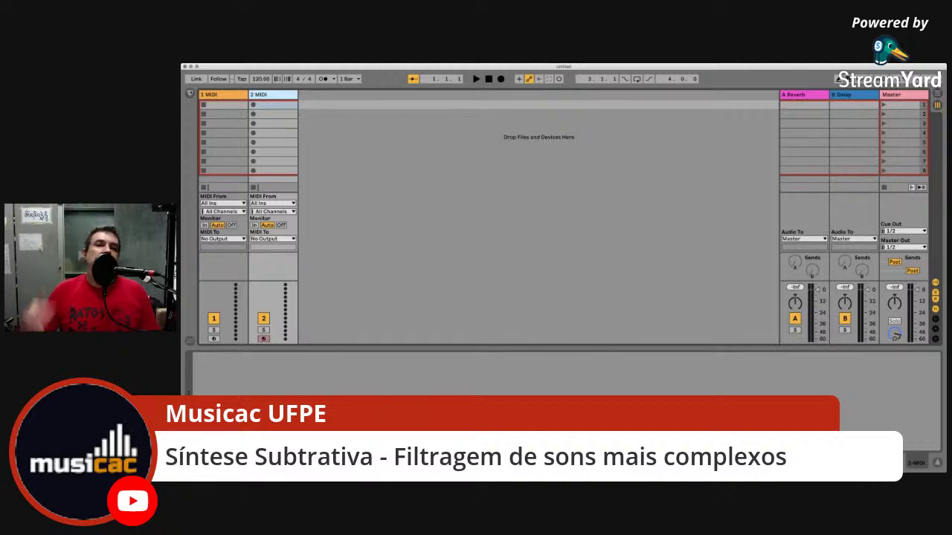
pyautogui.press('super+alt+b')
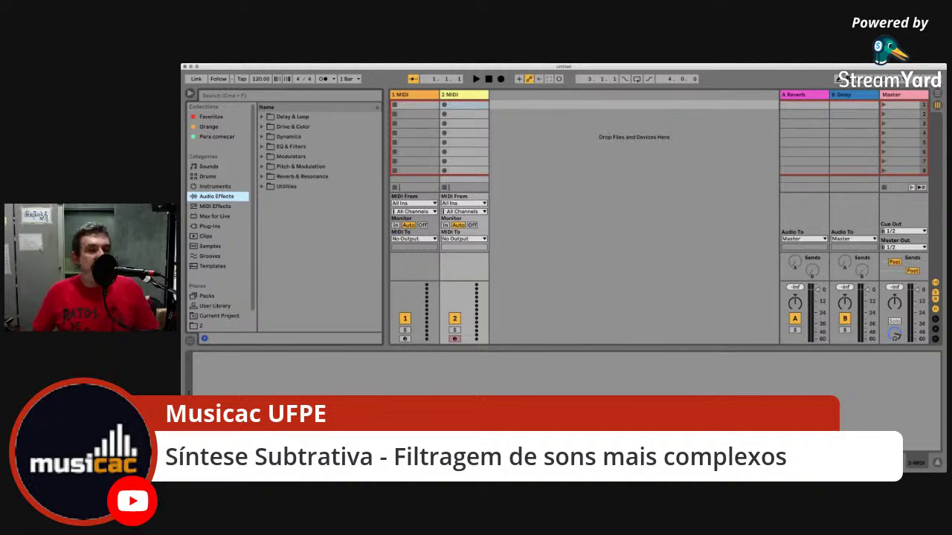
pyautogui.press('Up')
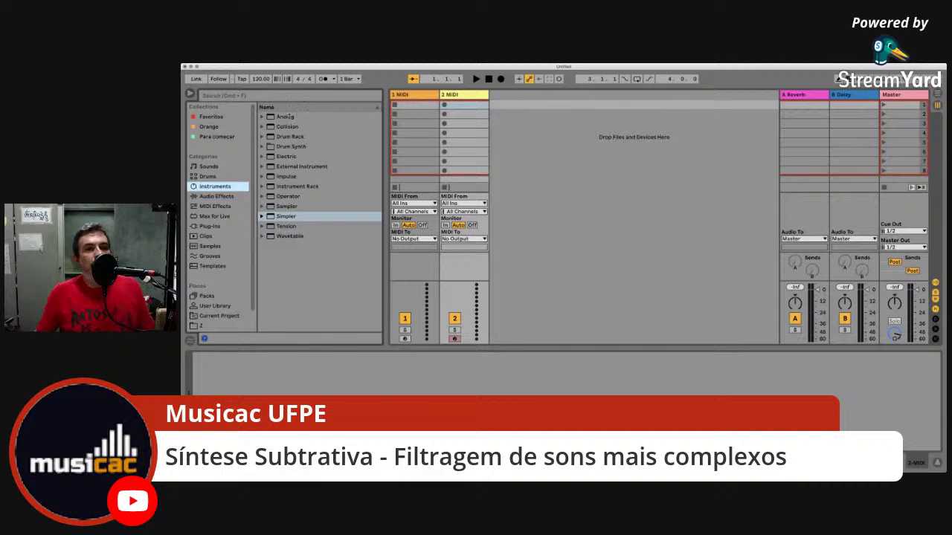
pyautogui.click(285, 117)
pyautogui.click(414, 96)
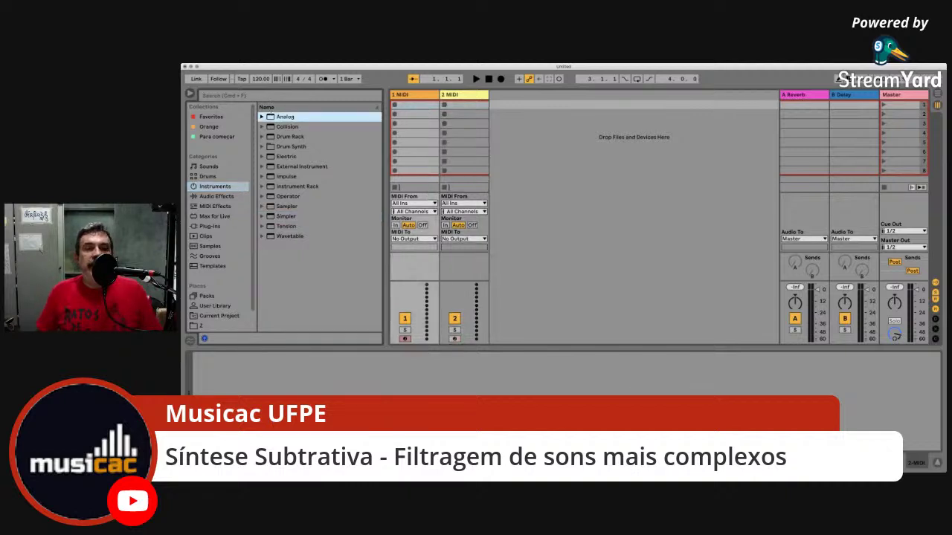
pyautogui.press('Return')
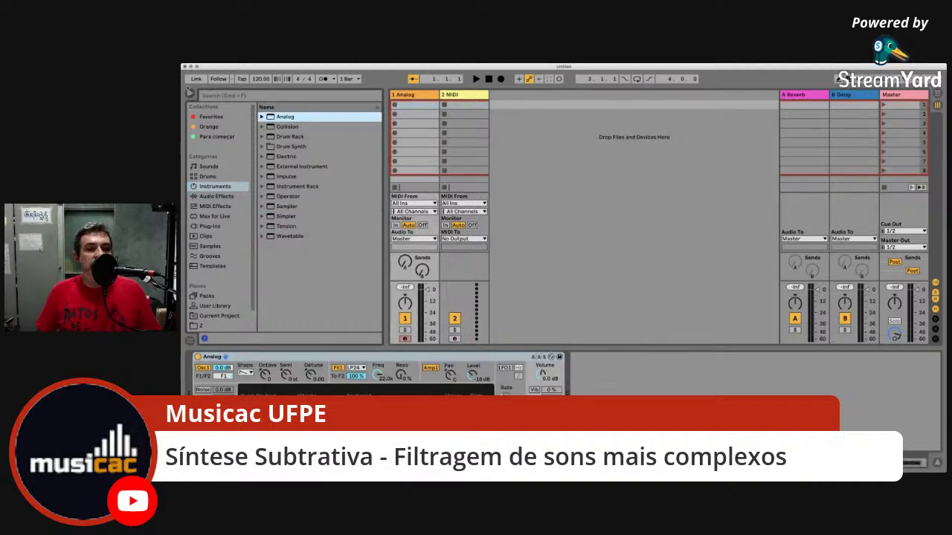
# - Load the Limiter's Low Latency preset from the Dynamics audio effects onto the Master track
pyautogui.click(189, 93)
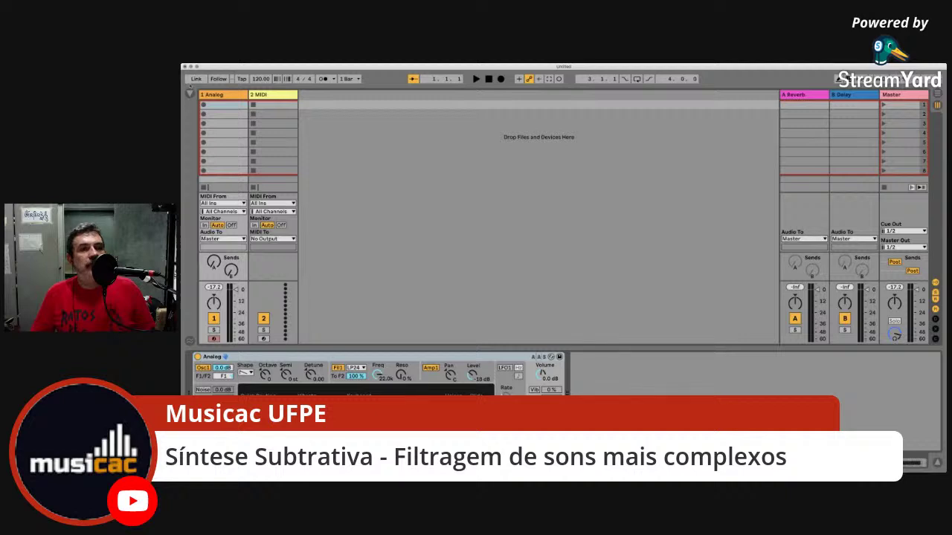
pyautogui.click(190, 93)
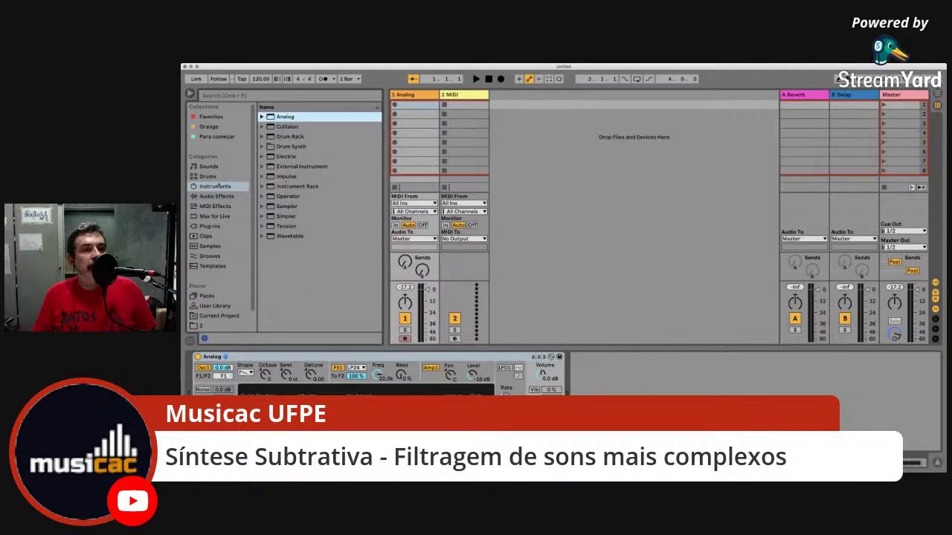
pyautogui.click(216, 195)
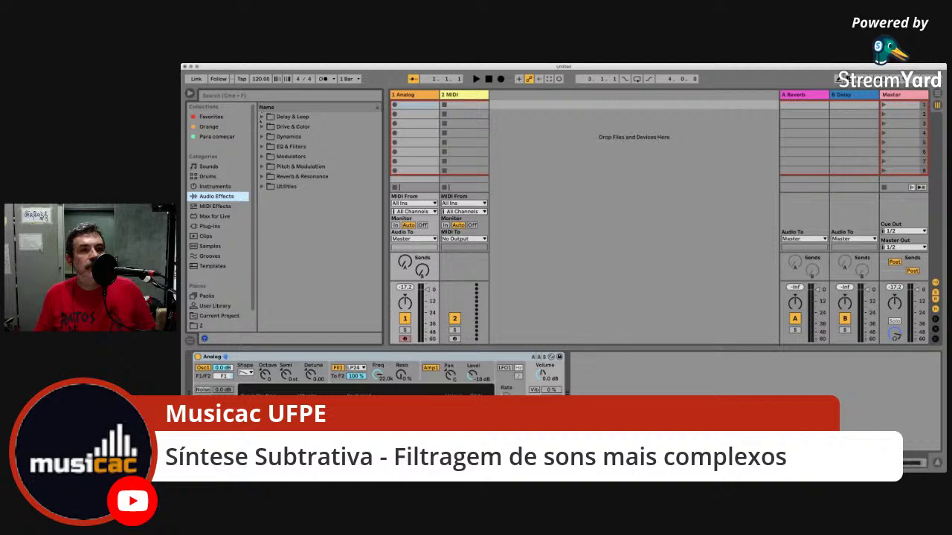
pyautogui.click(261, 136)
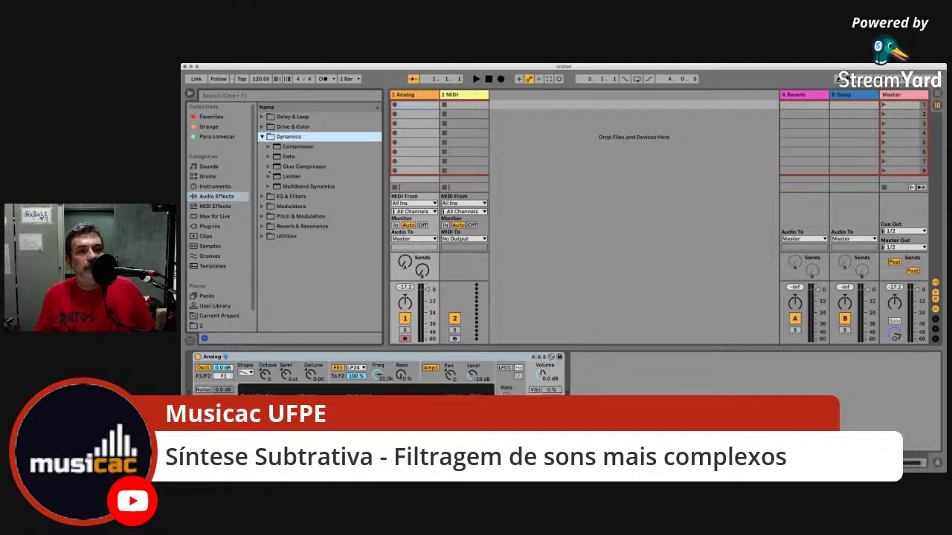
pyautogui.click(269, 176)
pyautogui.moveTo(283, 215); pyautogui.dragTo(903, 93)
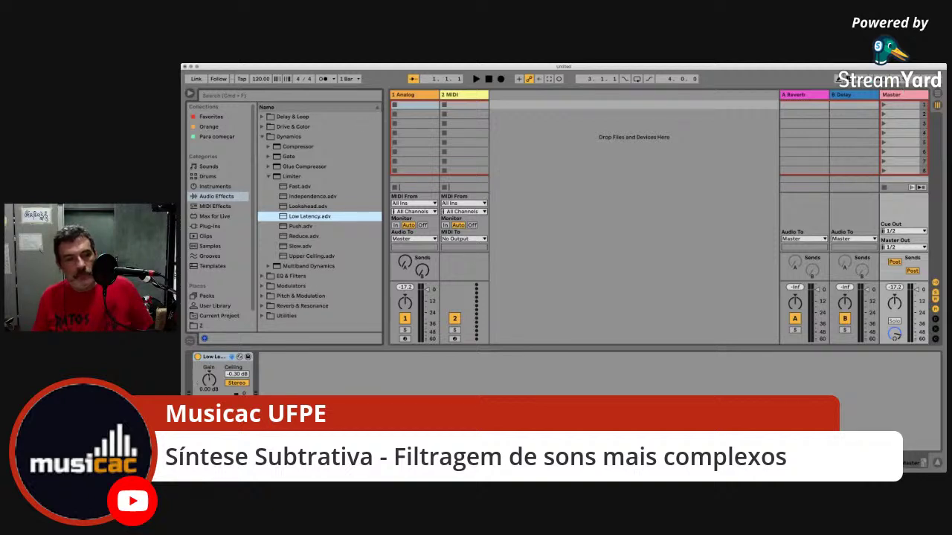
# - Set the gain of the Master track's limiter to 3 dB
pyautogui.click(209, 381)
pyautogui.write('3')
pyautogui.press('Return')
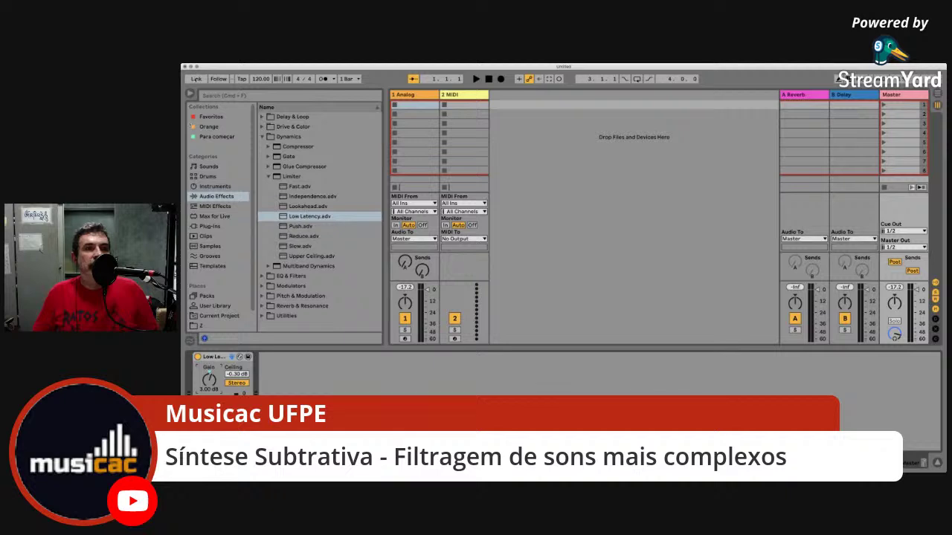
# - Hide the browser and select the 1 Analog track to display its instrument
pyautogui.click(190, 90)
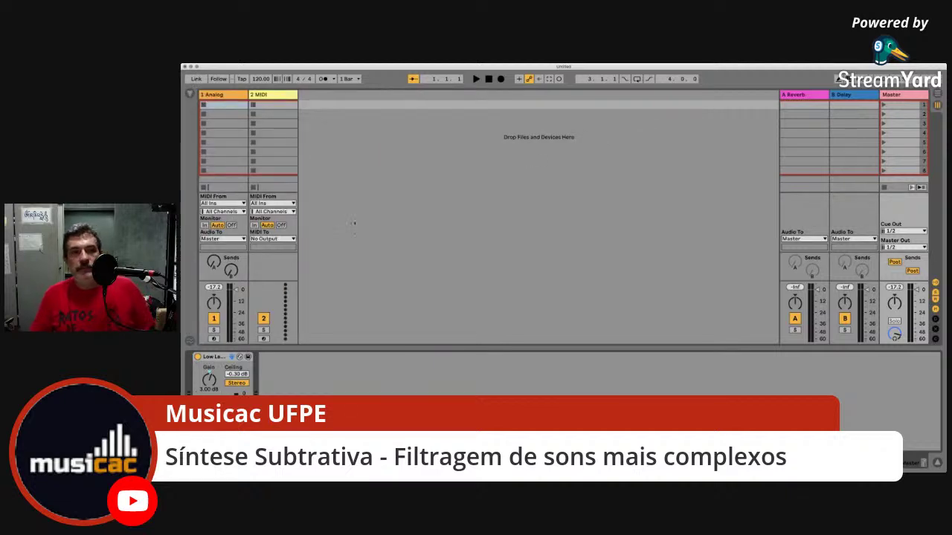
pyautogui.click(213, 95)
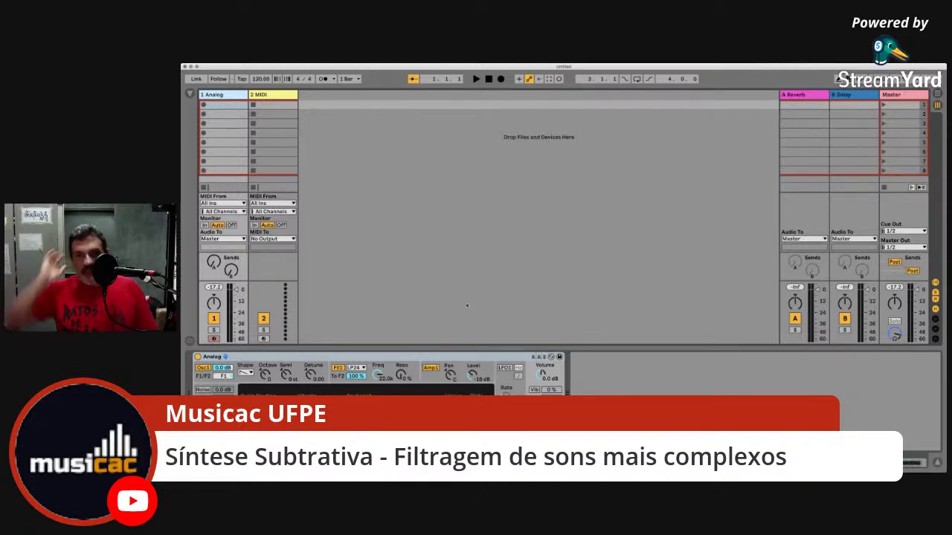
pyautogui.press('super+Tab')
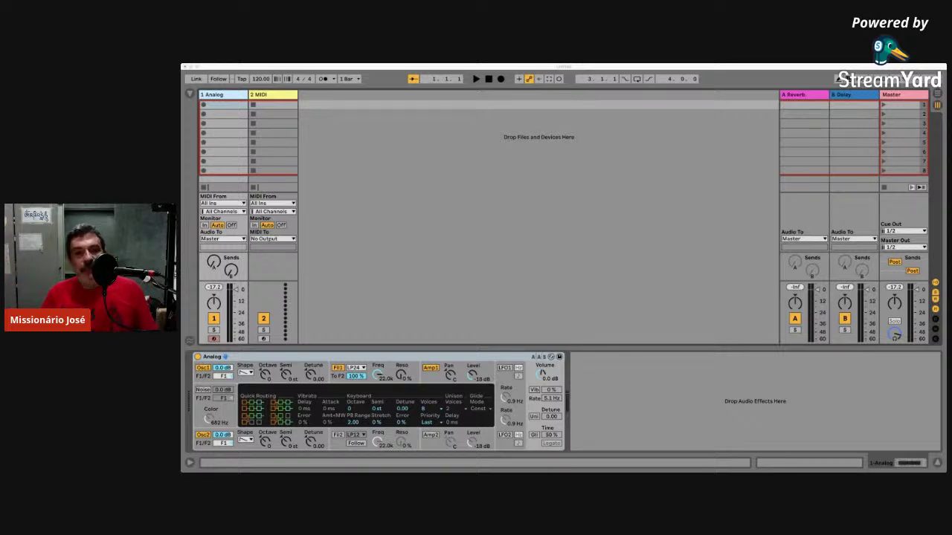
pyautogui.click(358, 348)
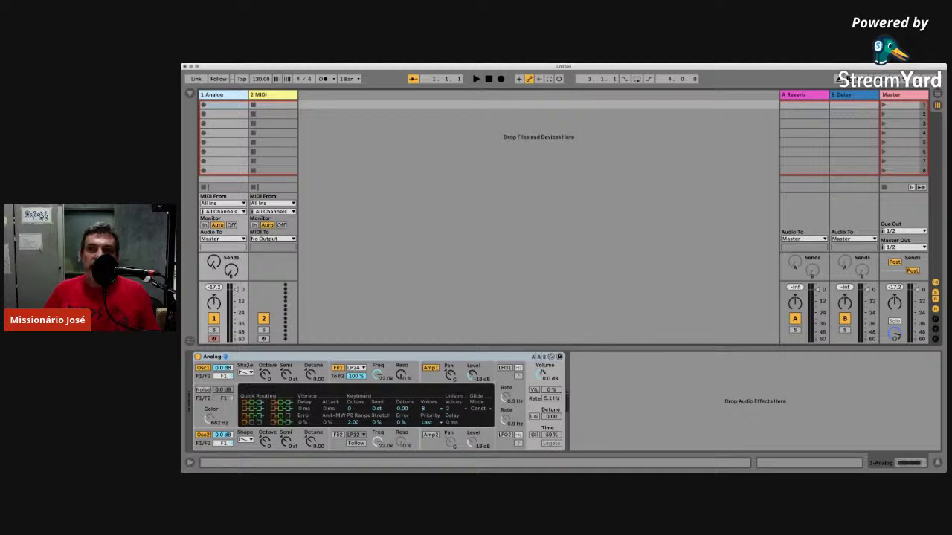
pyautogui.press('super+Tab')
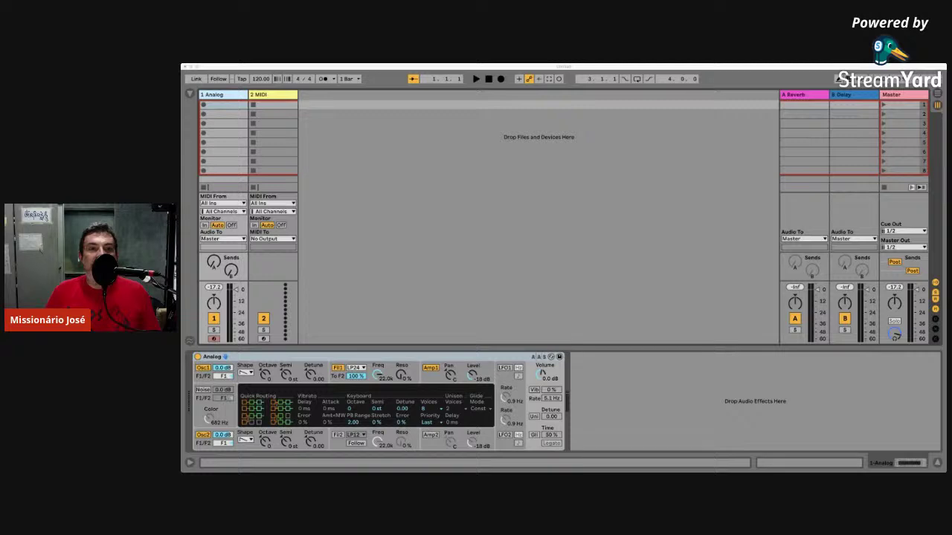
pyautogui.click(406, 176)
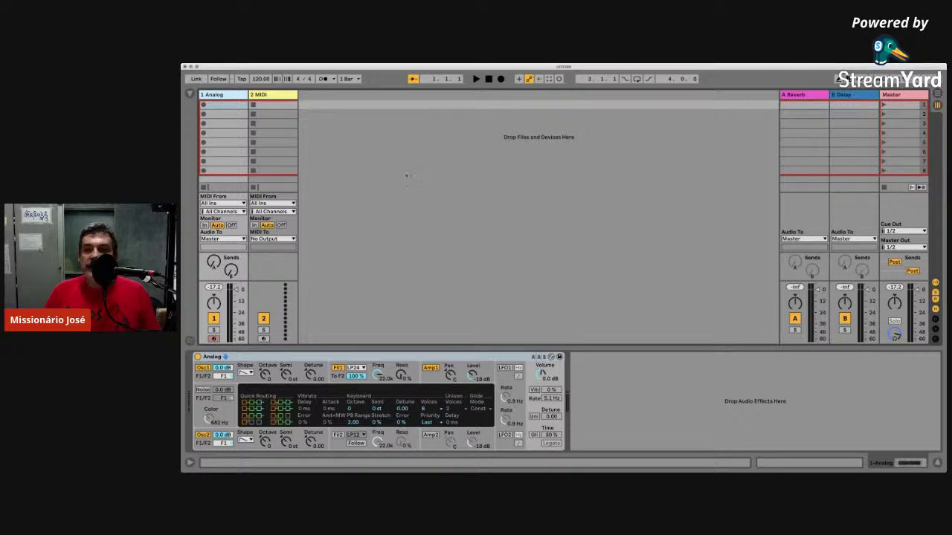
pyautogui.press('super+Tab')
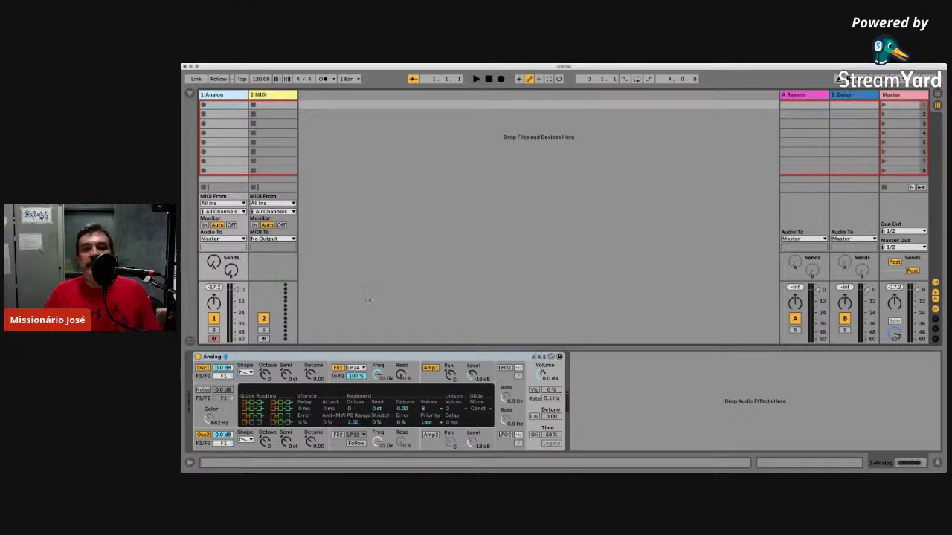
# - Display the Osc1 parameters of the Analog instrument and select the device
pyautogui.click(246, 371)
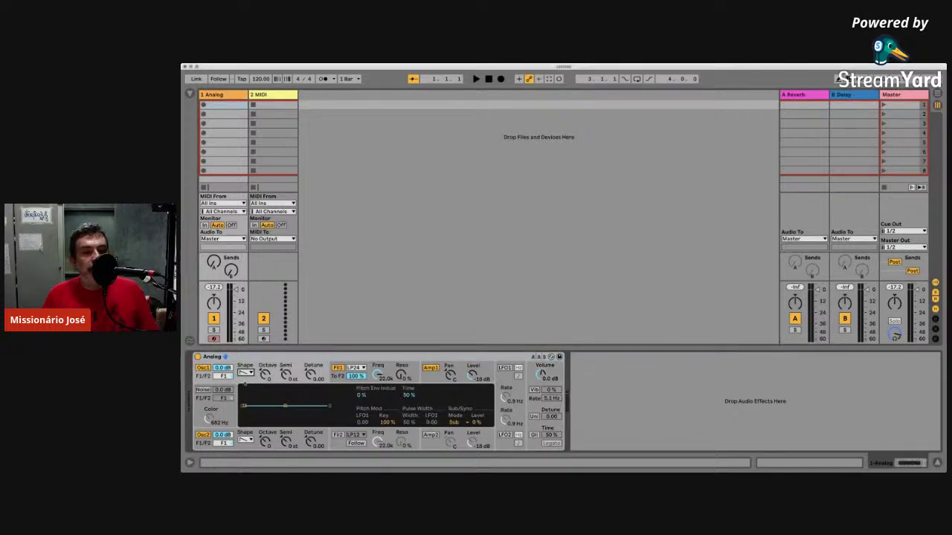
pyautogui.click(331, 356)
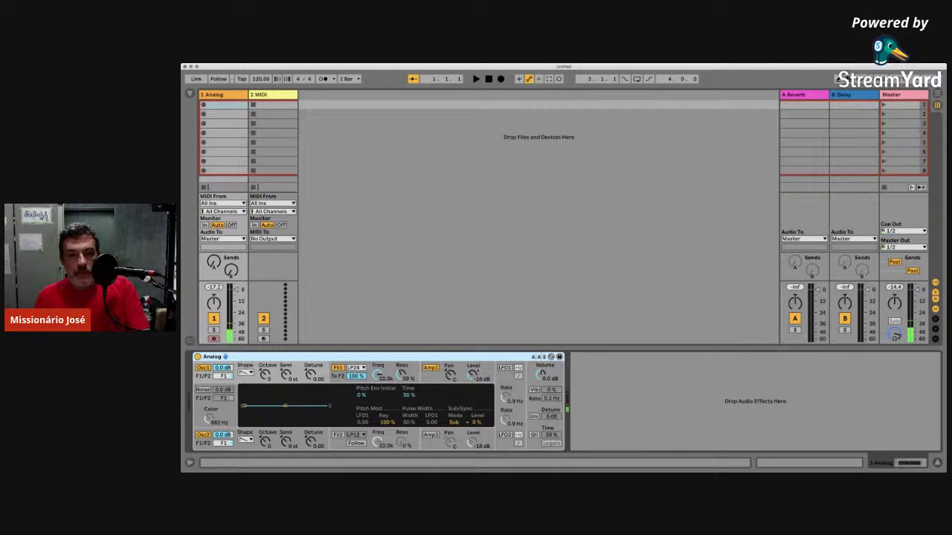
# - Set the Analog instrument's Amp1 level to -6.0 dB and return the Fil1 cutoff frequency to 22.0k
pyautogui.click(473, 374)
pyautogui.moveTo(473, 374); pyautogui.dragTo(474, 350)
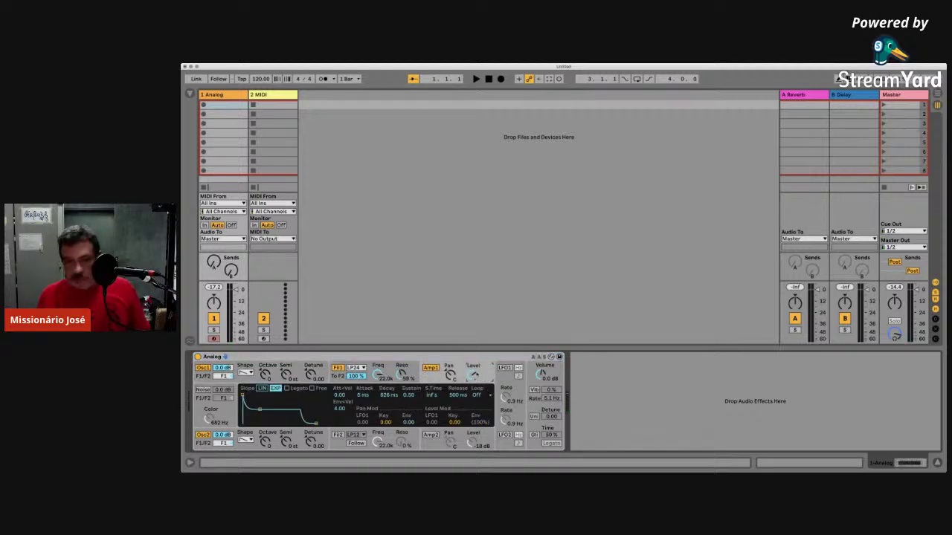
pyautogui.press('Return')
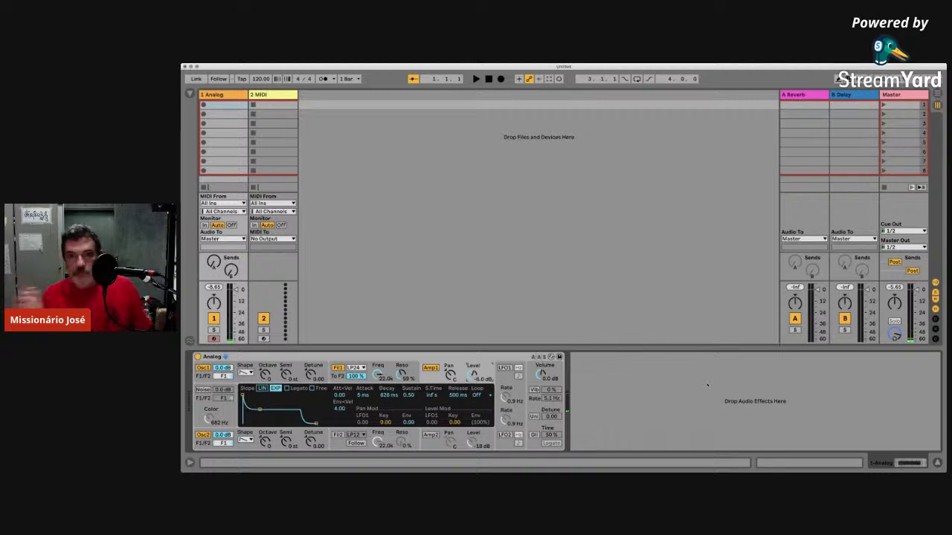
pyautogui.press('super+Tab')
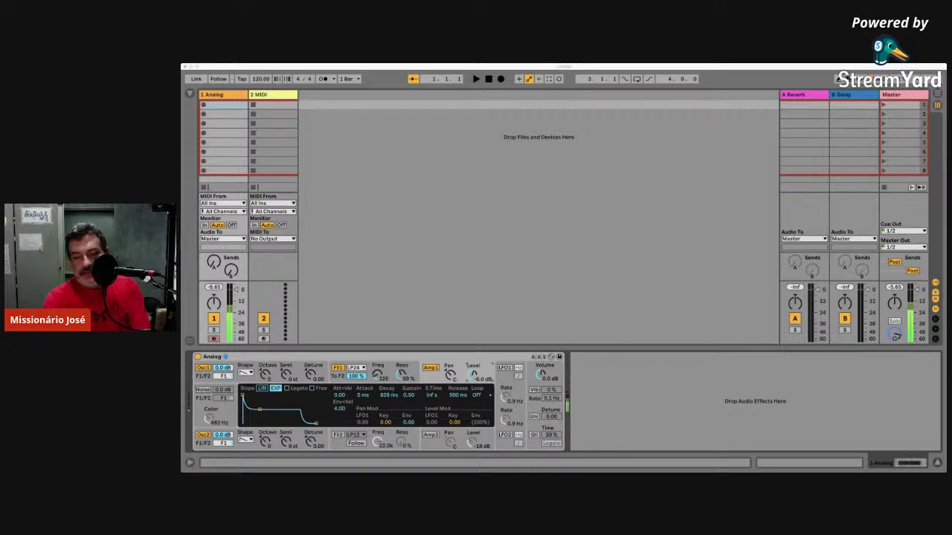
pyautogui.moveTo(378, 368)
pyautogui.mouseDown()
pyautogui.moveTo(378, 394)
pyautogui.moveTo(377, 362)
pyautogui.mouseUp()
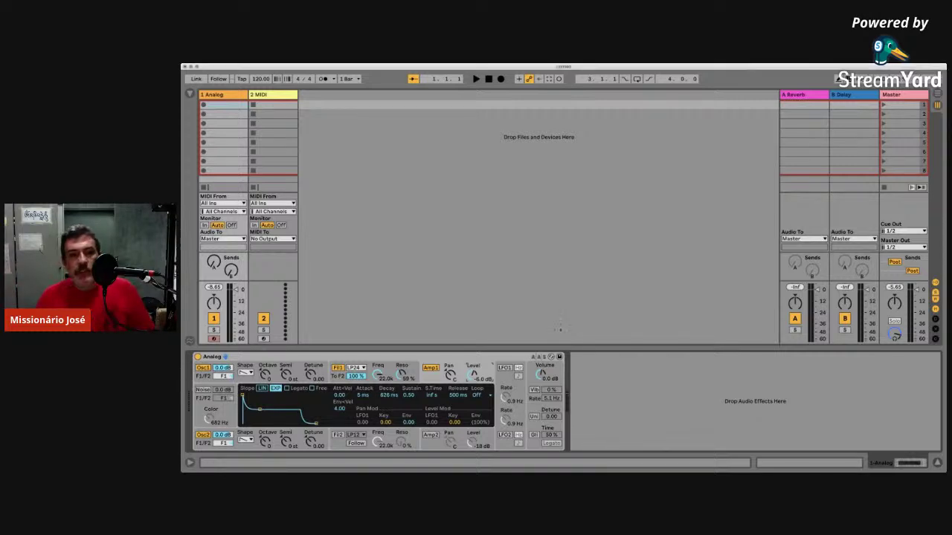
# - Shape the Amp1 envelope with an attack of 965 ms, a decay of 5 ms and a sustain of 0.00
pyautogui.click(245, 373)
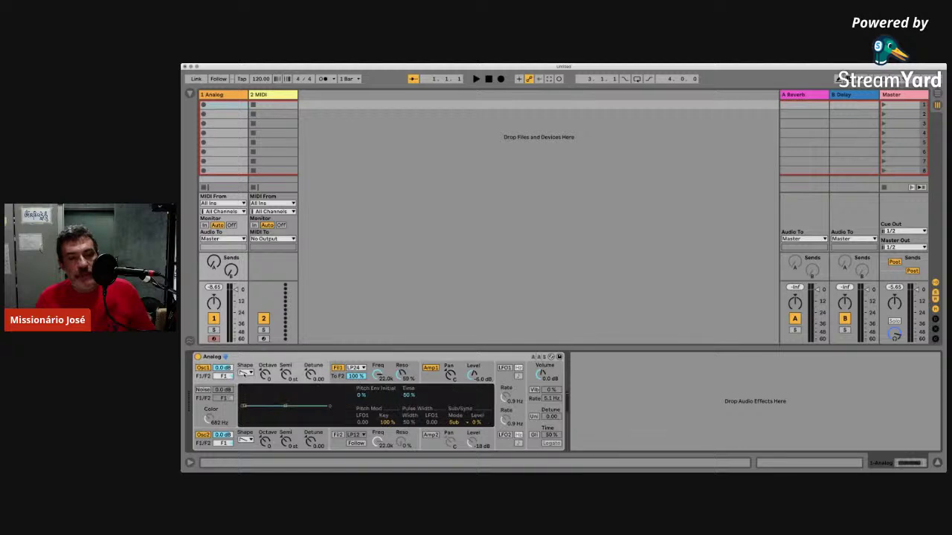
pyautogui.click(431, 368)
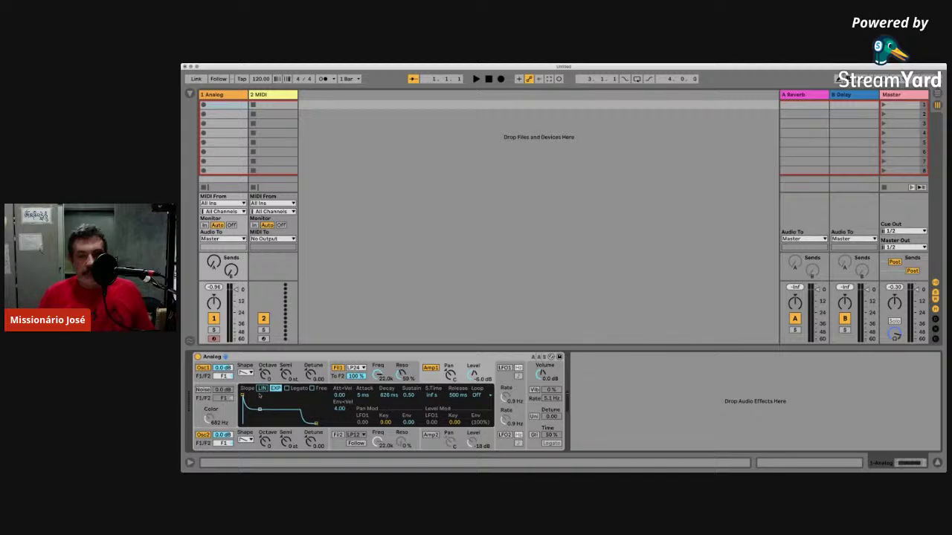
pyautogui.moveTo(243, 395); pyautogui.dragTo(278, 409)
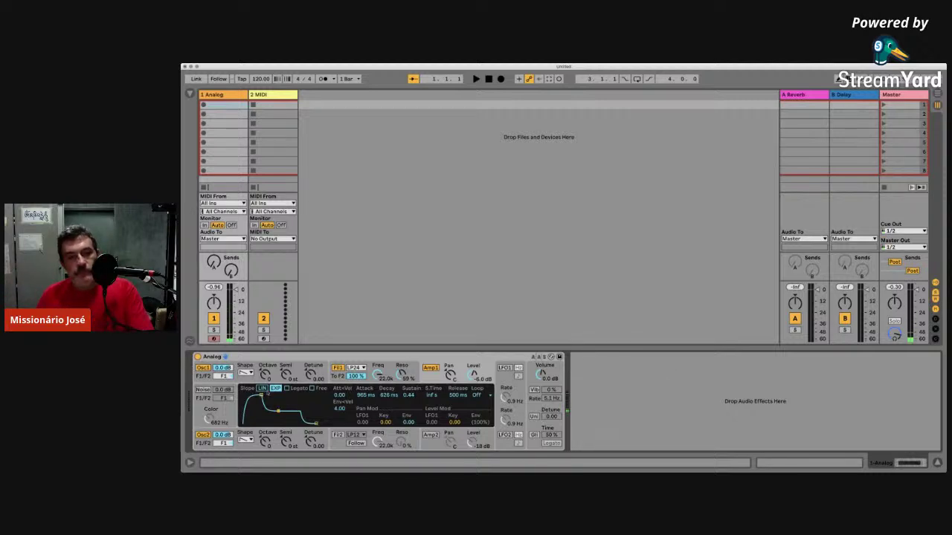
pyautogui.moveTo(279, 410); pyautogui.dragTo(261, 423)
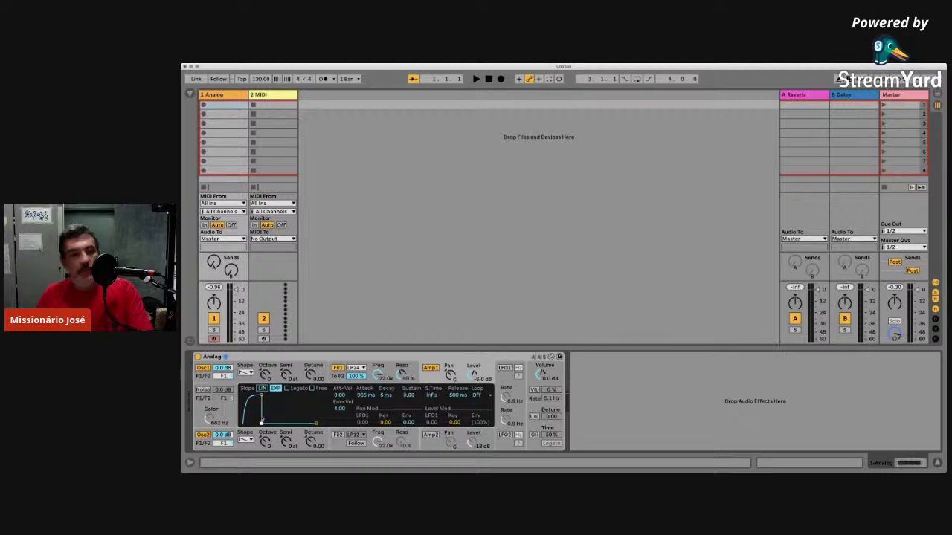
# - Try a 15.0 s Amp1 attack with a note, and reshape the envelope to 965 ms attack, 6 ms decay and 0.68 sustain
pyautogui.moveTo(261, 395); pyautogui.dragTo(271, 395)
pyautogui.press('a')
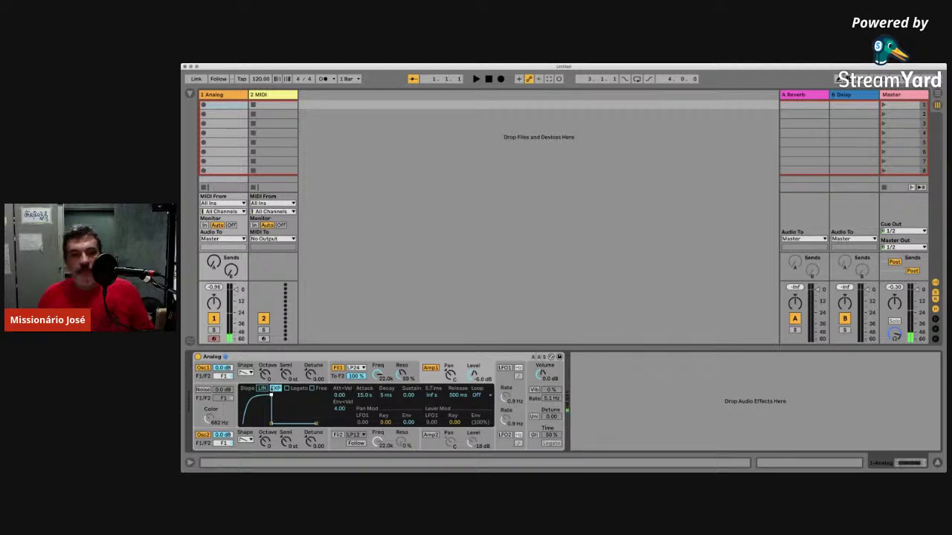
pyautogui.moveTo(271, 424); pyautogui.dragTo(261, 402)
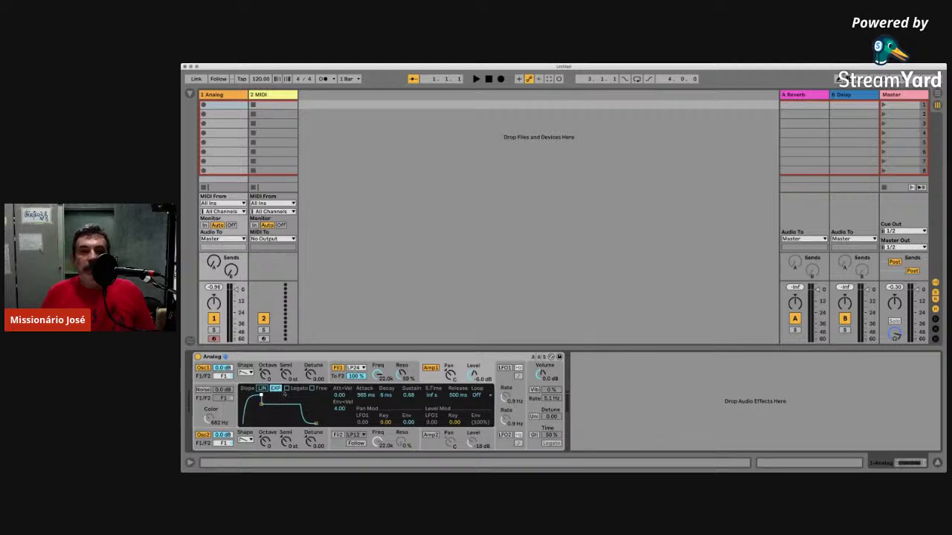
pyautogui.press('super+Tab')
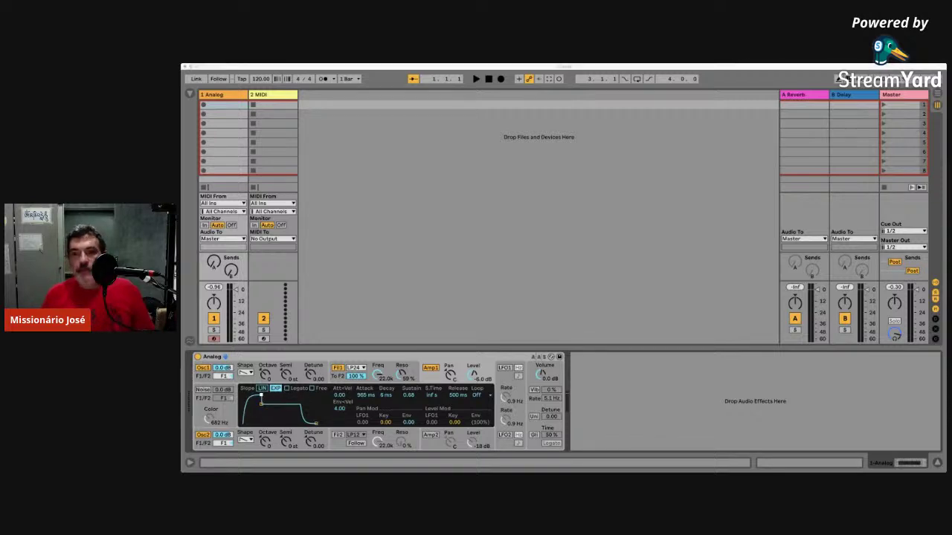
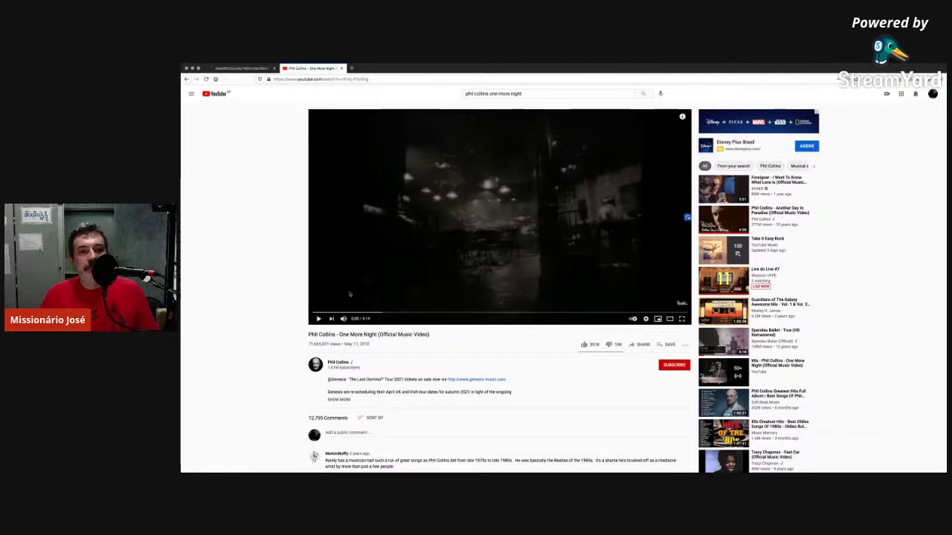
# - Play the Phil Collins "One More Night" music video in theater mode and pause it
pyautogui.click(319, 318)
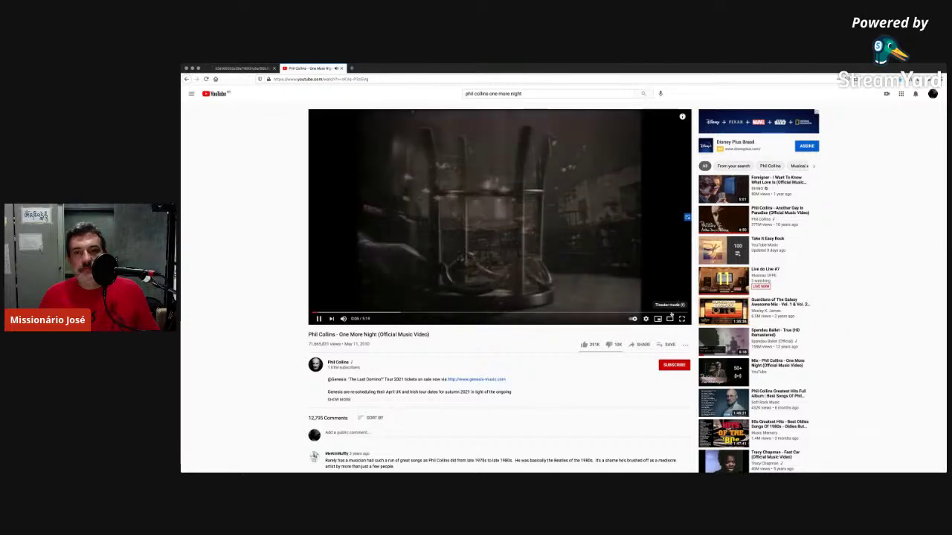
pyautogui.click(669, 318)
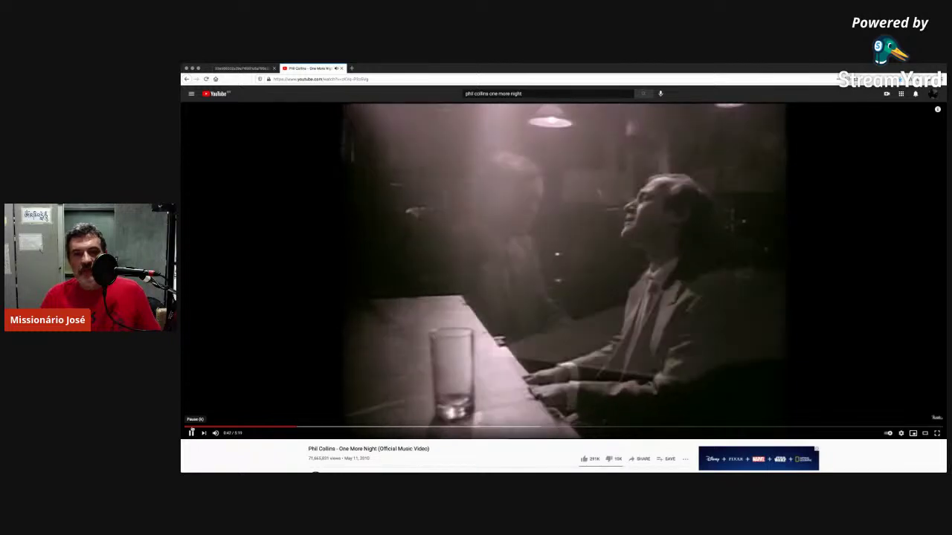
pyautogui.click(191, 432)
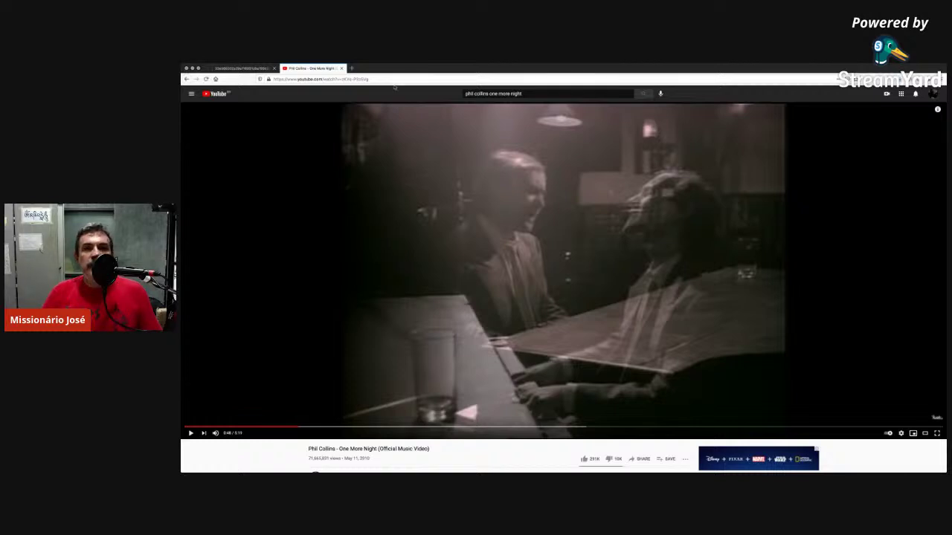
# - Search YouTube for "sarah jefferson starship"
pyautogui.click(467, 91)
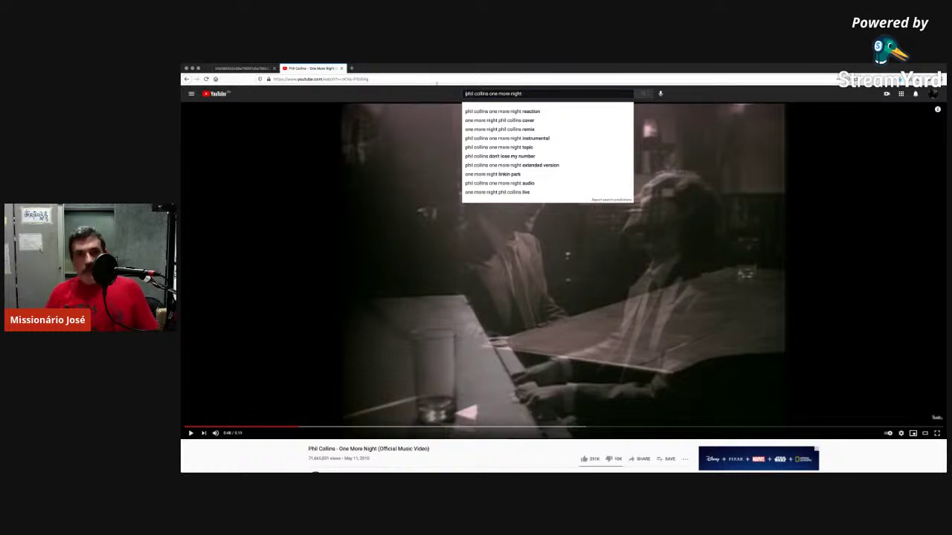
pyautogui.write('s')
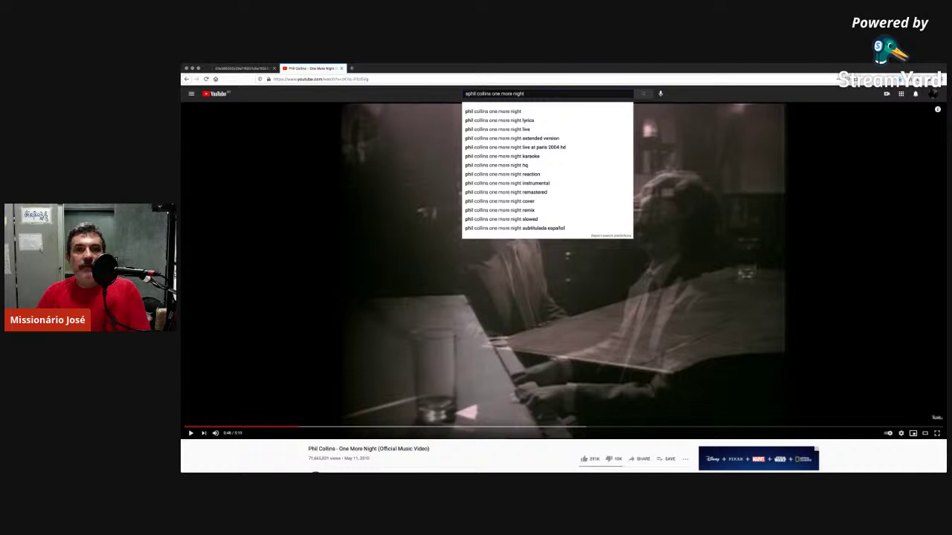
pyautogui.press('BackSpace')
pyautogui.press('BackSpace')
pyautogui.press('BackSpace')
pyautogui.press('BackSpace')
pyautogui.press('BackSpace')
pyautogui.press('BackSpace')
pyautogui.press('BackSpace')
pyautogui.press('BackSpace')
pyautogui.press('BackSpace')
pyautogui.press('BackSpace')
pyautogui.press('BackSpace')
pyautogui.press('BackSpace')
pyautogui.press('BackSpace')
pyautogui.press('BackSpace')
pyautogui.press('BackSpace')
pyautogui.press('BackSpace')
pyautogui.press('BackSpace')
pyautogui.press('BackSpace')
pyautogui.press('BackSpace')
pyautogui.press('BackSpace')
pyautogui.press('BackSpace')
pyautogui.press('BackSpace')
pyautogui.press('BackSpace')
pyautogui.write('saarah jeffer')
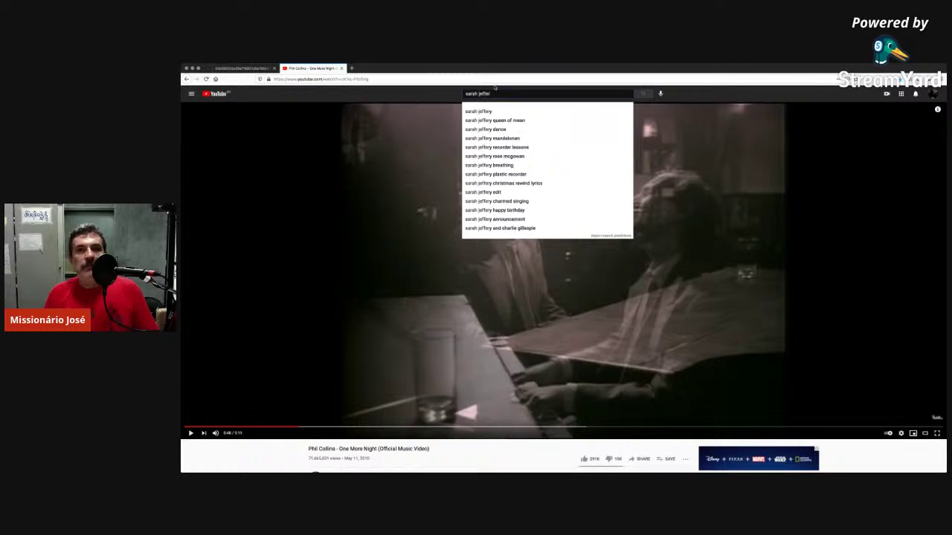
pyautogui.write('son')
pyautogui.press('Down')
pyautogui.press('Return')
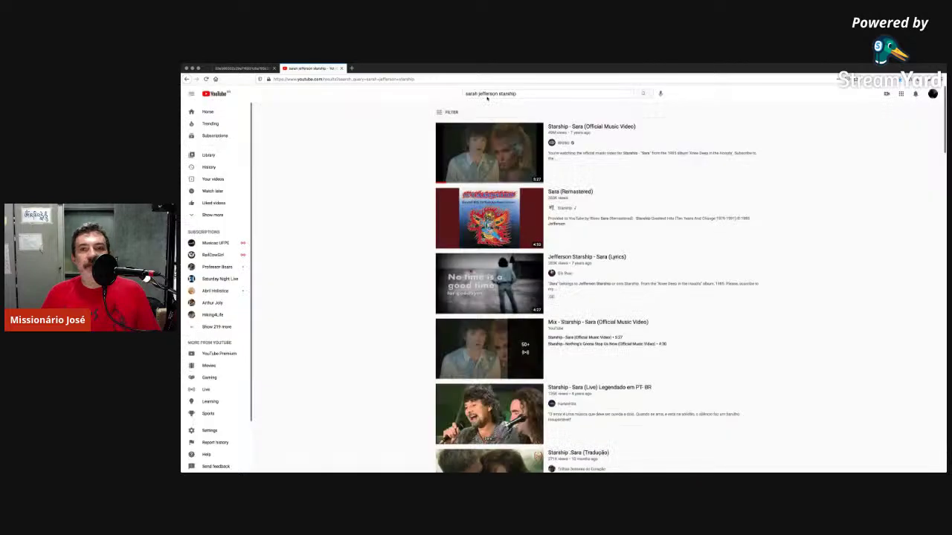
# - Play the official music video of Starship's "Sara" without its ad banner, pause it and close the video's page
pyautogui.click(574, 122)
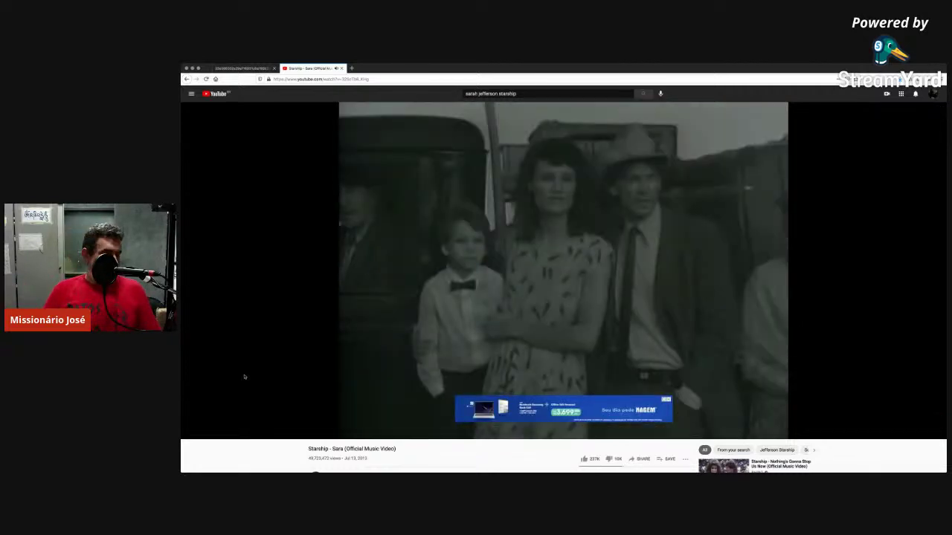
pyautogui.click(666, 399)
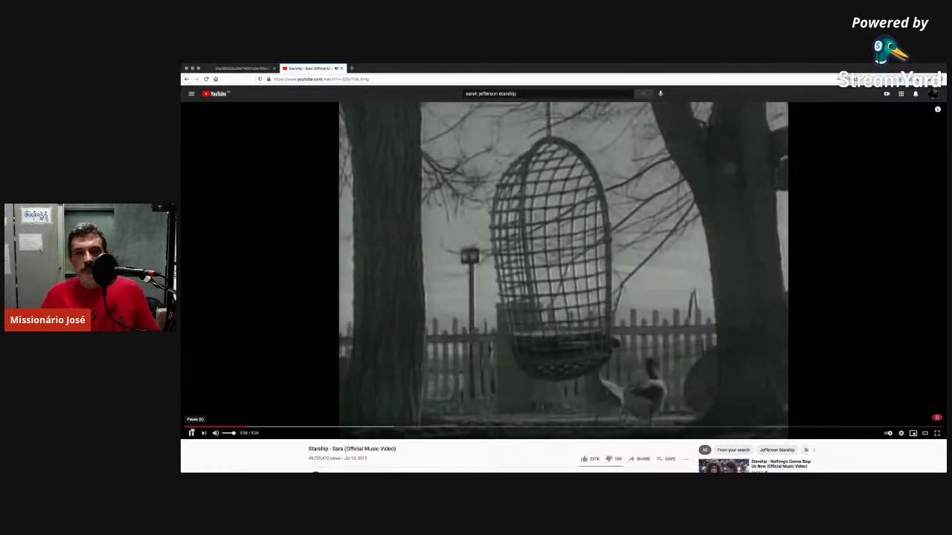
pyautogui.click(191, 433)
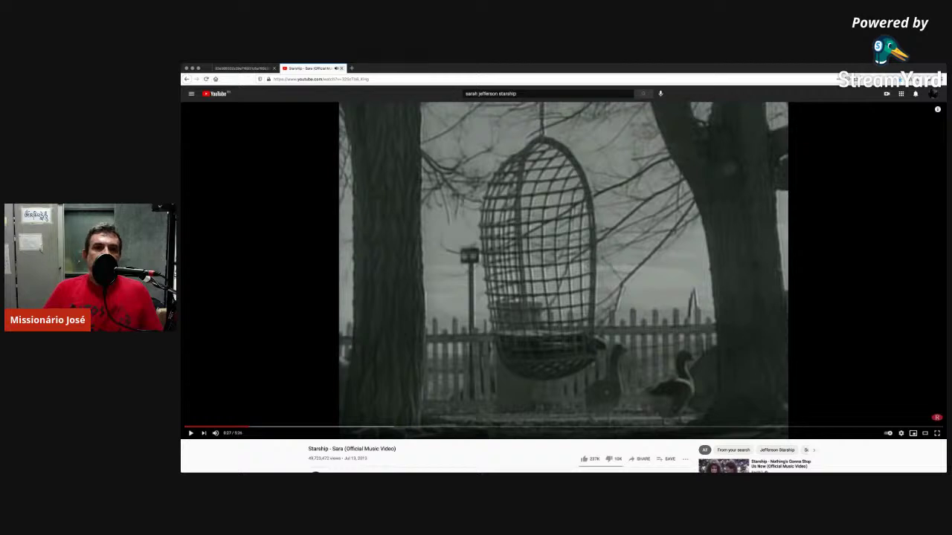
pyautogui.click(341, 69)
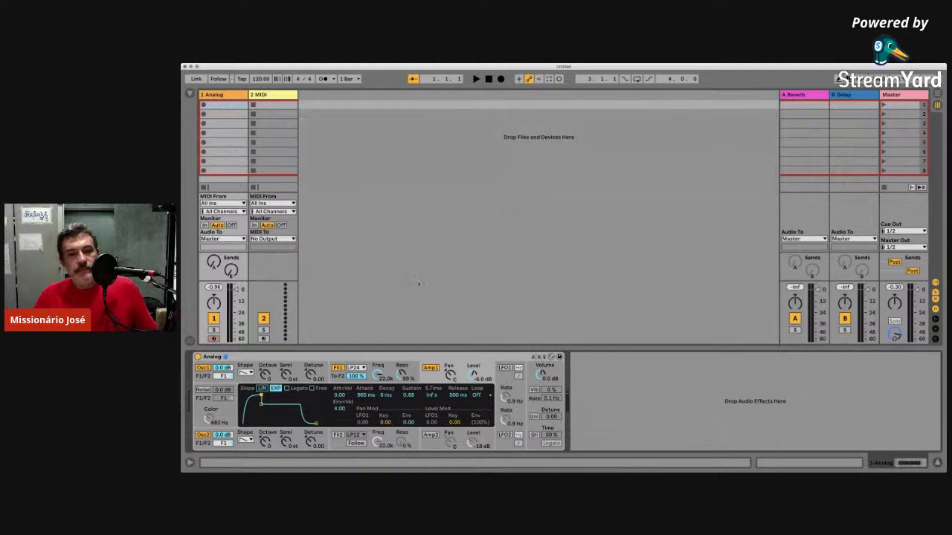
# - Replace the Analog instrument on the first MIDI track with Operator and hide the browser
pyautogui.press('Delete')
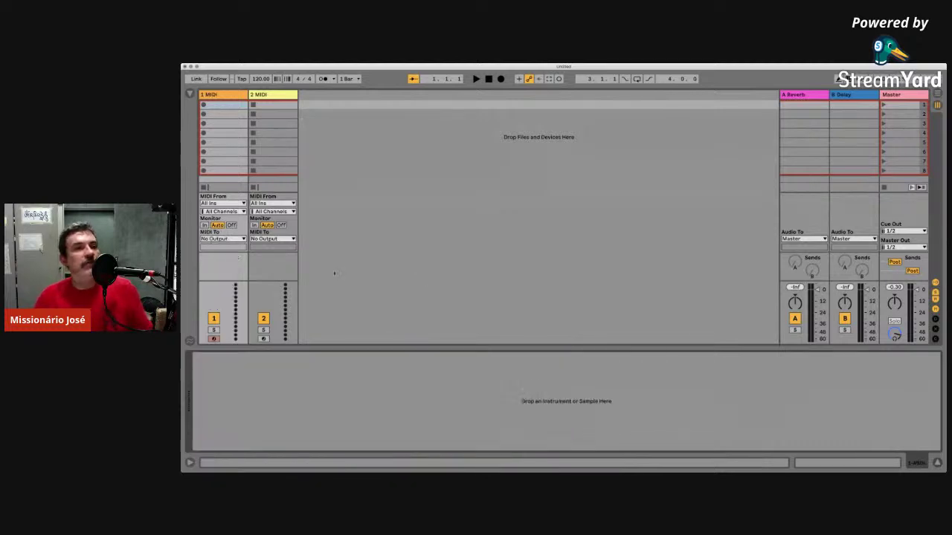
pyautogui.press('super+alt+b')
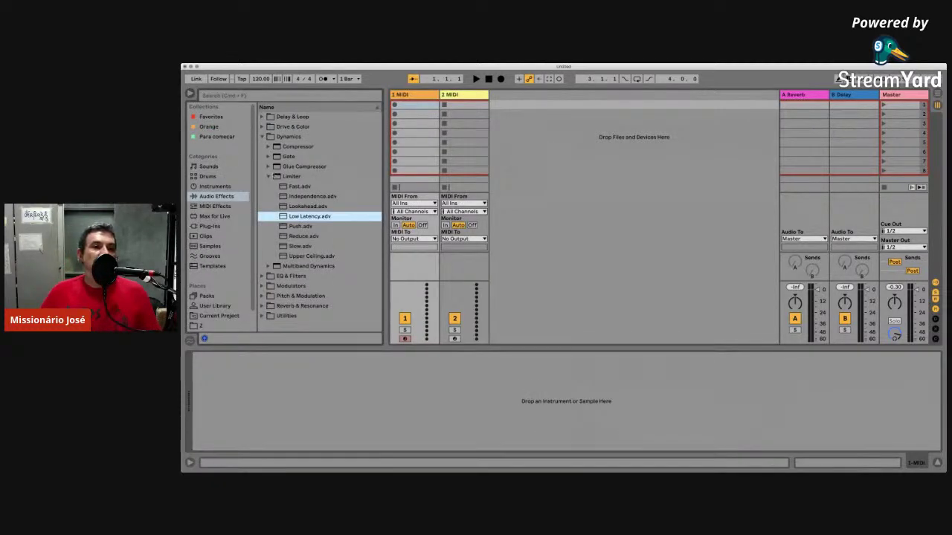
pyautogui.click(267, 176)
pyautogui.click(215, 186)
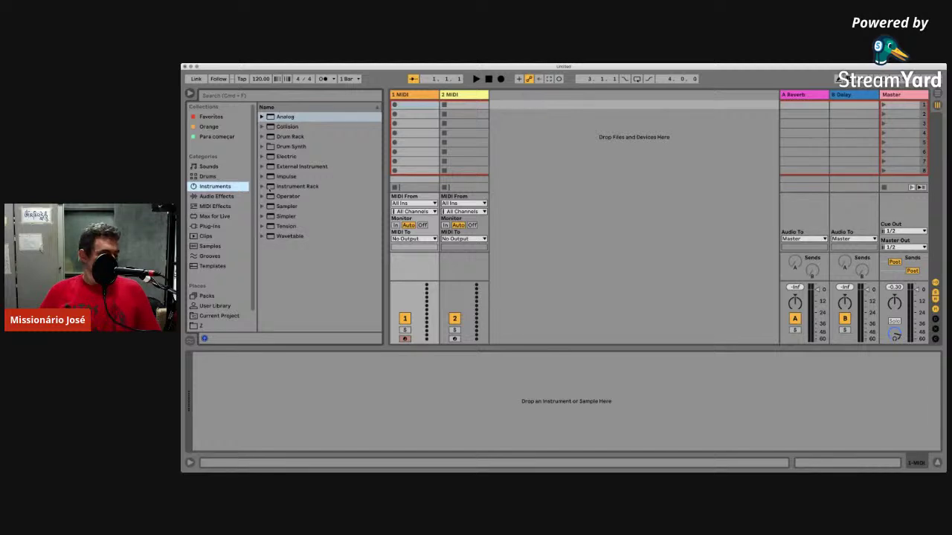
pyautogui.click(270, 192)
pyautogui.doubleClick(270, 195)
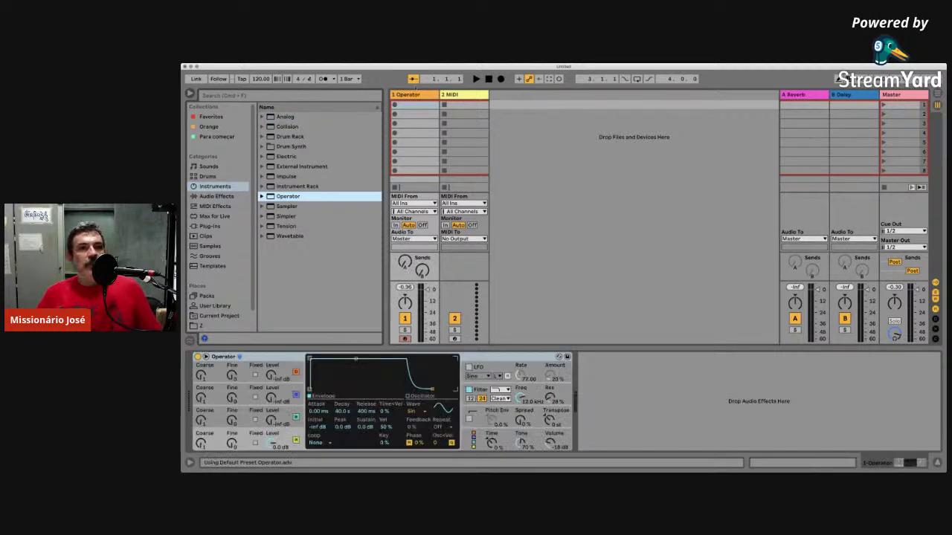
pyautogui.click(190, 93)
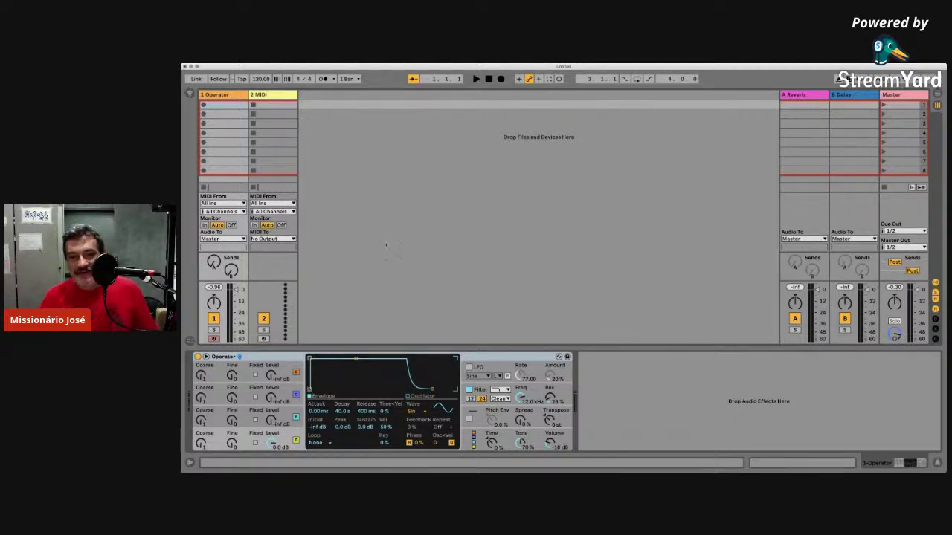
# - Set Operator's global volume to -3.0 dB and play a test note
pyautogui.click(553, 443)
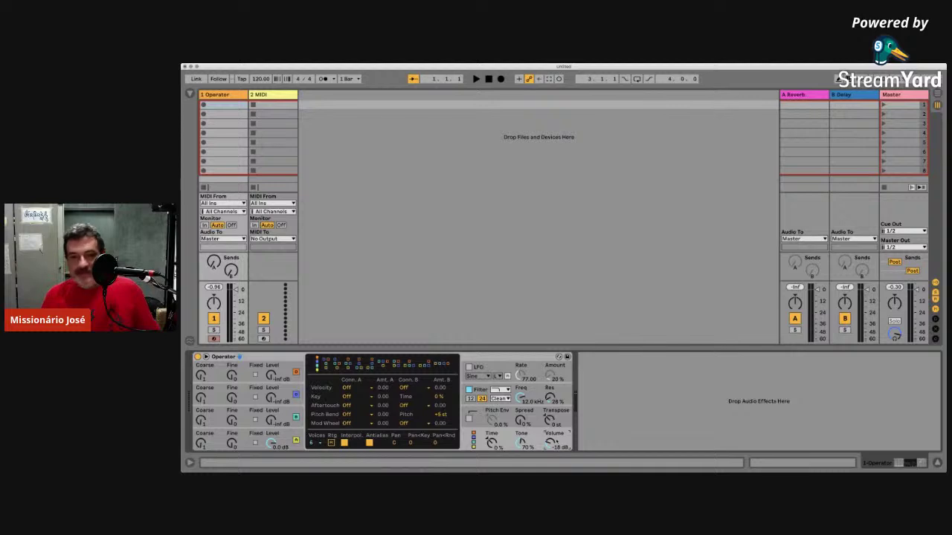
pyautogui.moveTo(555, 442); pyautogui.dragTo(555, 428)
pyautogui.doubleClick(556, 443)
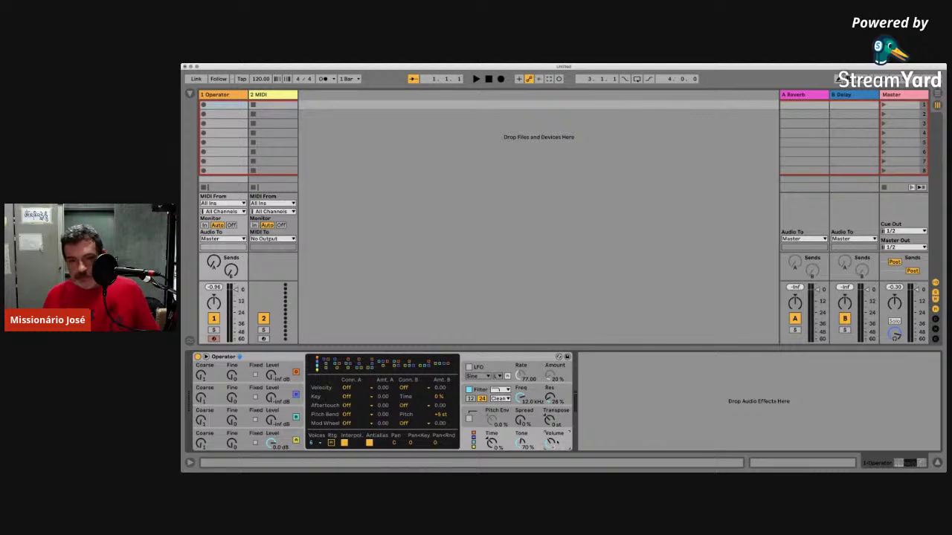
pyautogui.press('Return')
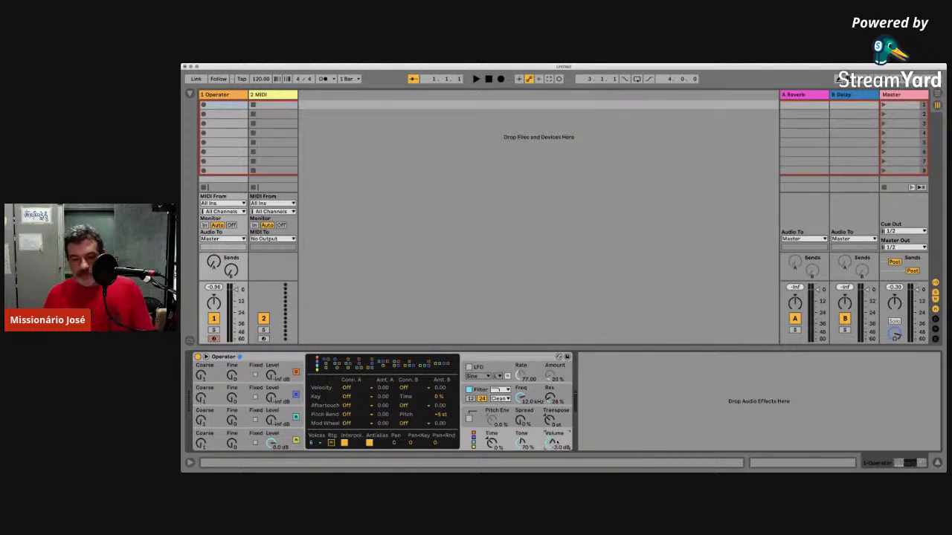
pyautogui.press('a')
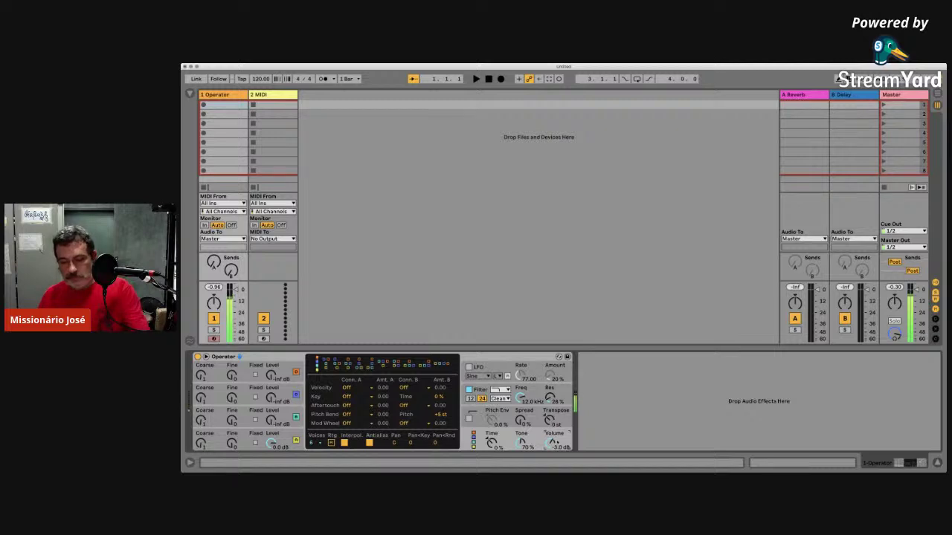
pyautogui.press('a')
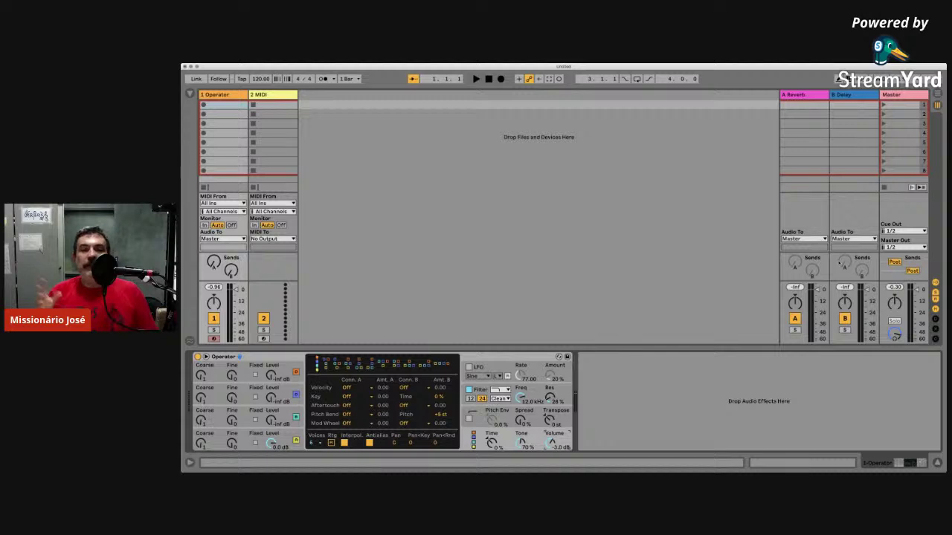
pyautogui.press('super+Tab')
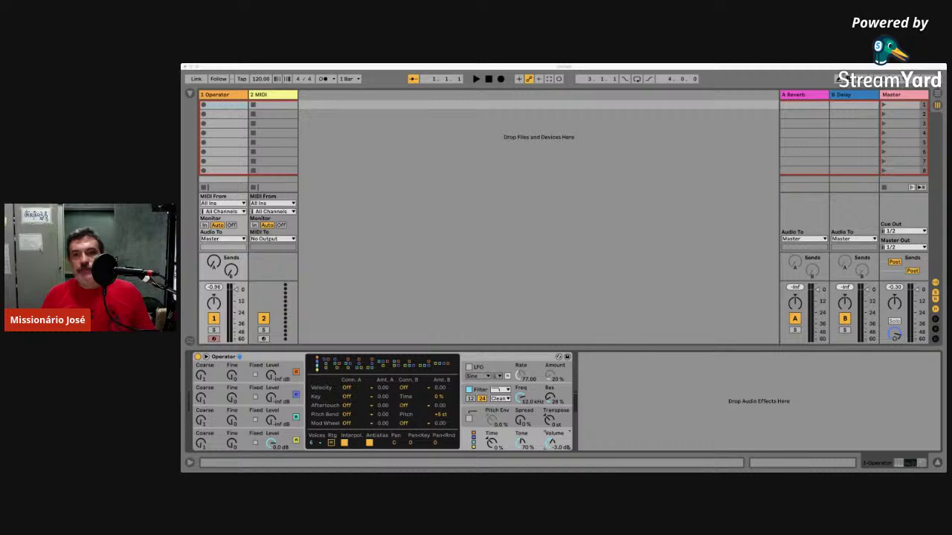
pyautogui.click(517, 350)
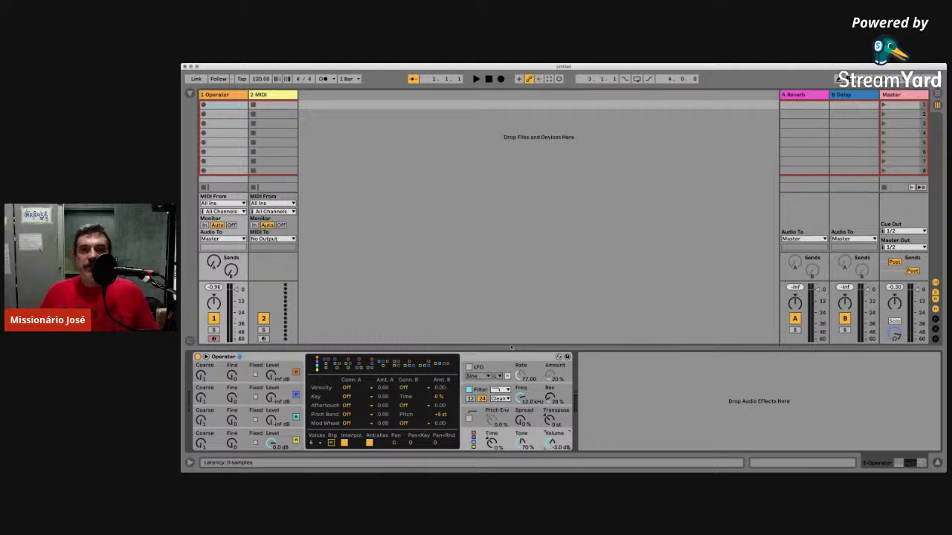
pyautogui.press('super+Tab')
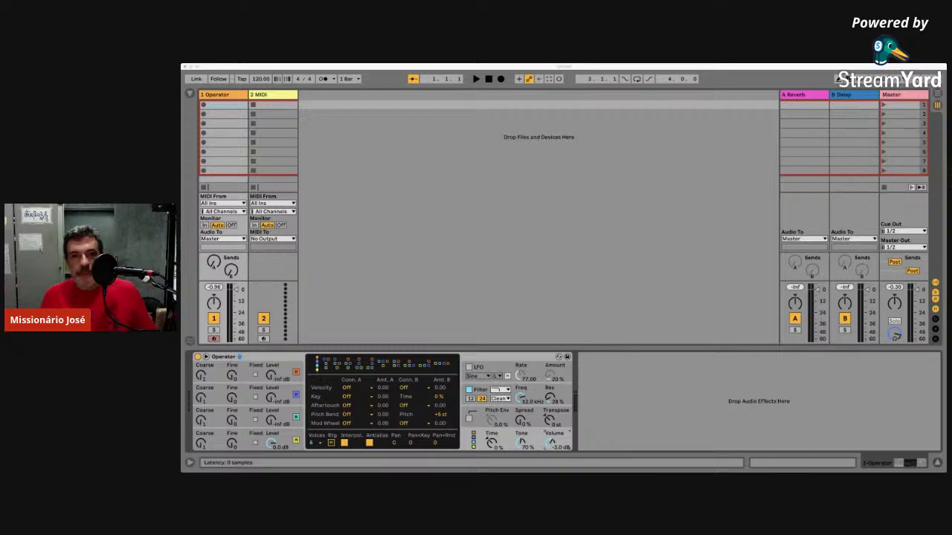
pyautogui.press('super+Tab')
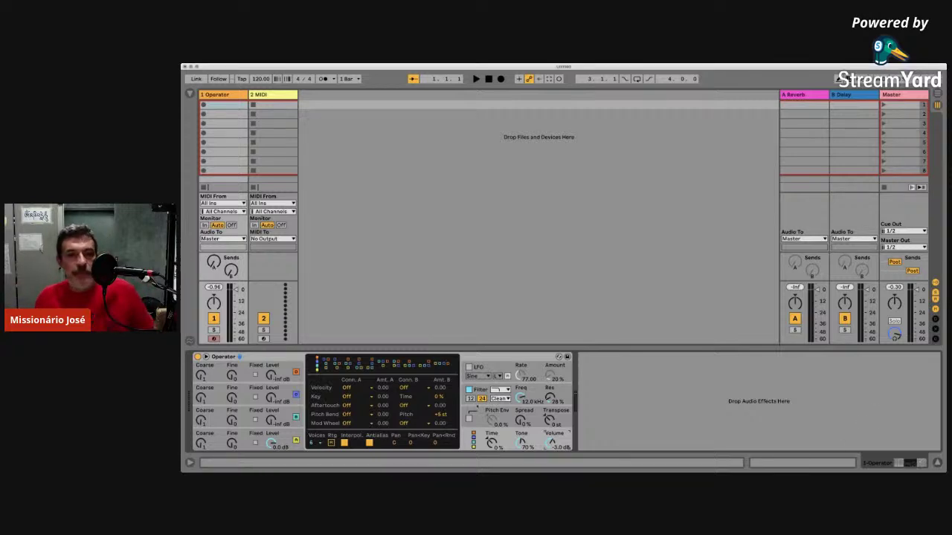
# - Enable Operator's LFO at a rate of 67.53 and route its Dest. B to Vol A with a 100 % amount
pyautogui.click(503, 364)
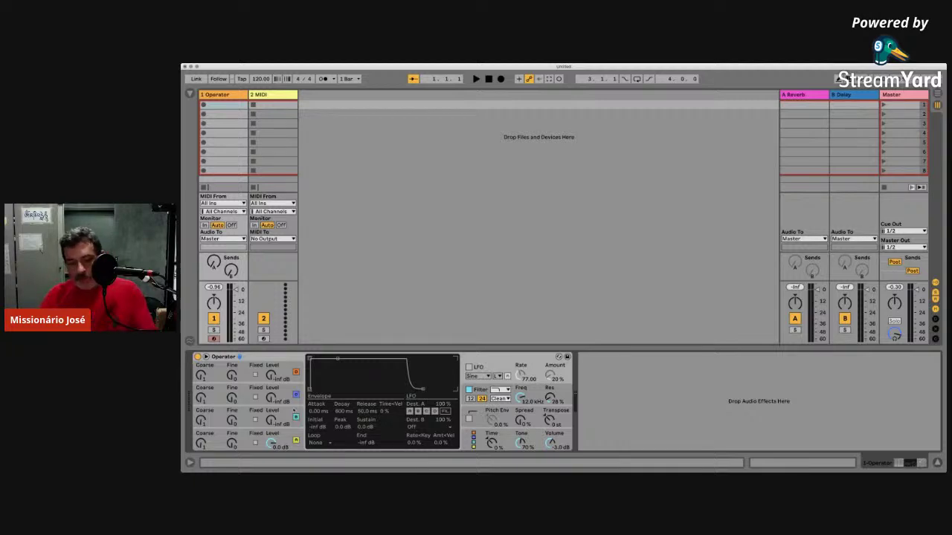
pyautogui.press('a')
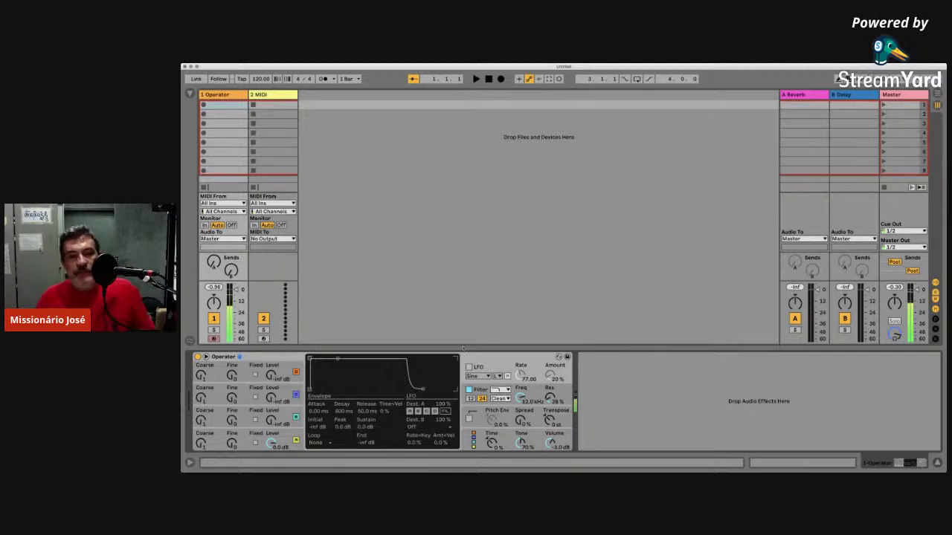
pyautogui.click(469, 366)
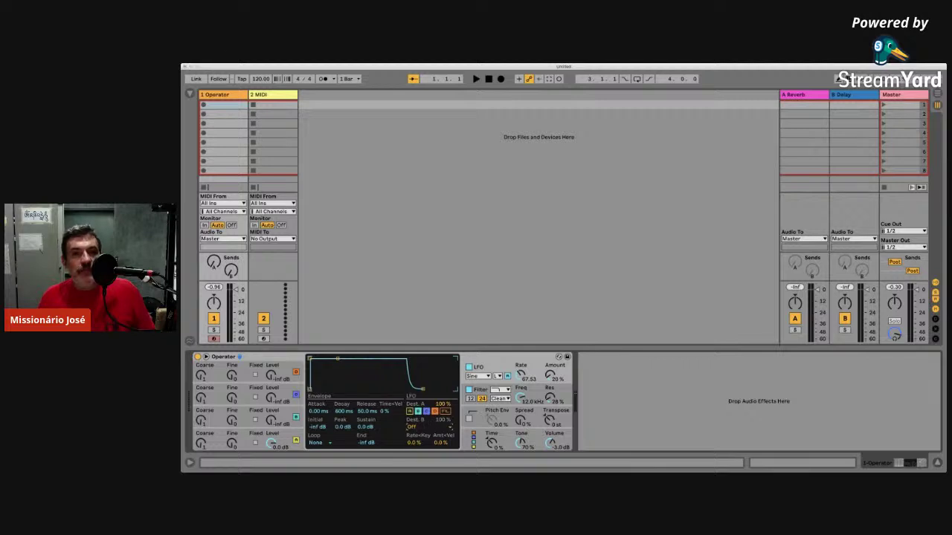
pyautogui.click(439, 251)
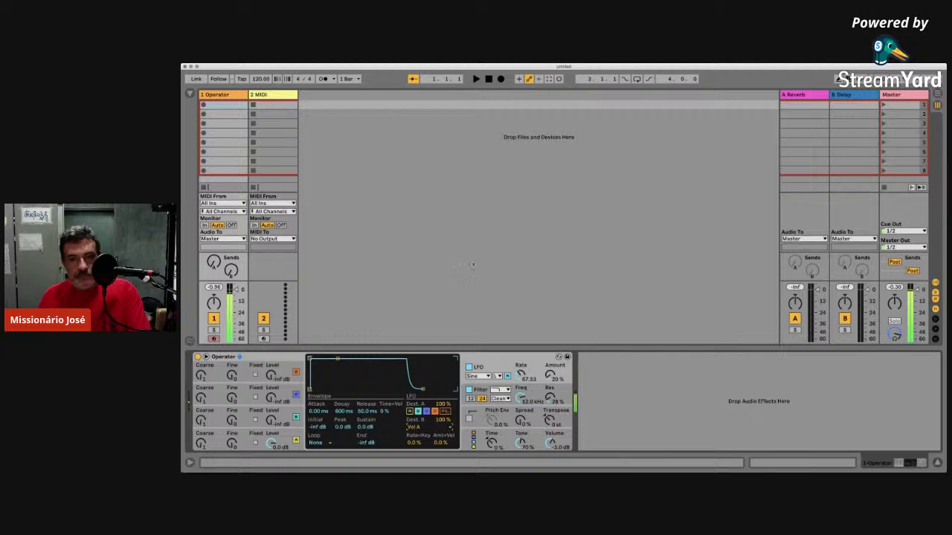
pyautogui.moveTo(550, 376)
pyautogui.mouseDown()
pyautogui.moveTo(550, 356)
pyautogui.moveTo(550, 377)
pyautogui.mouseUp()
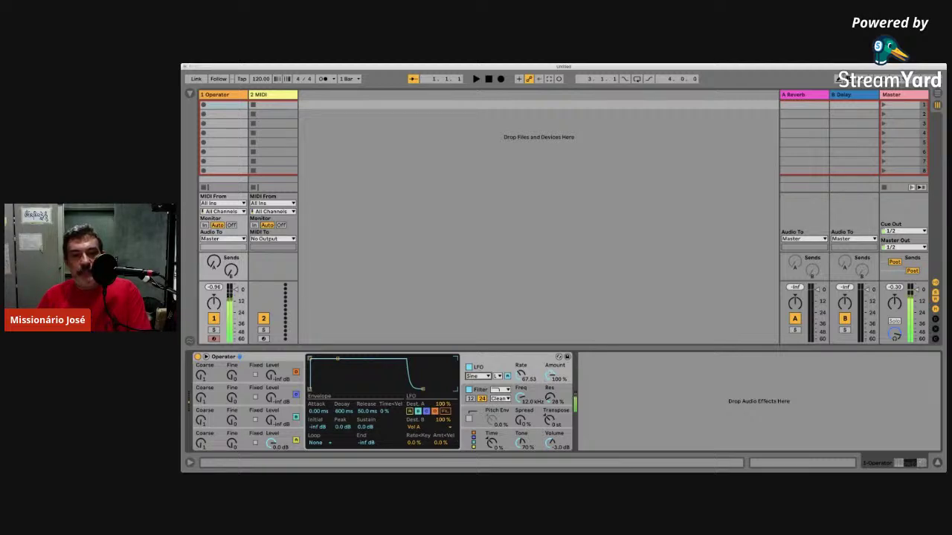
# - Try a square waveform for the LFO and return it to Sine
pyautogui.click(478, 390)
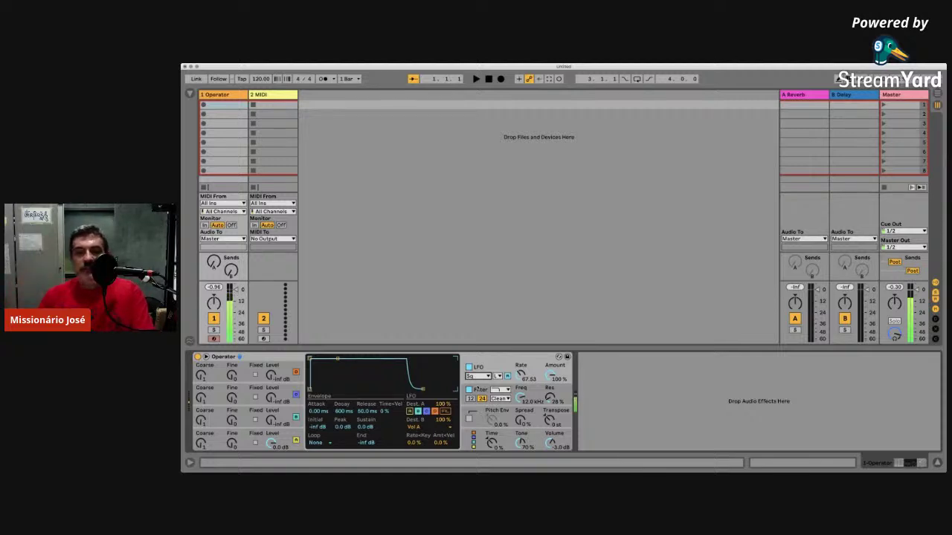
pyautogui.click(477, 377)
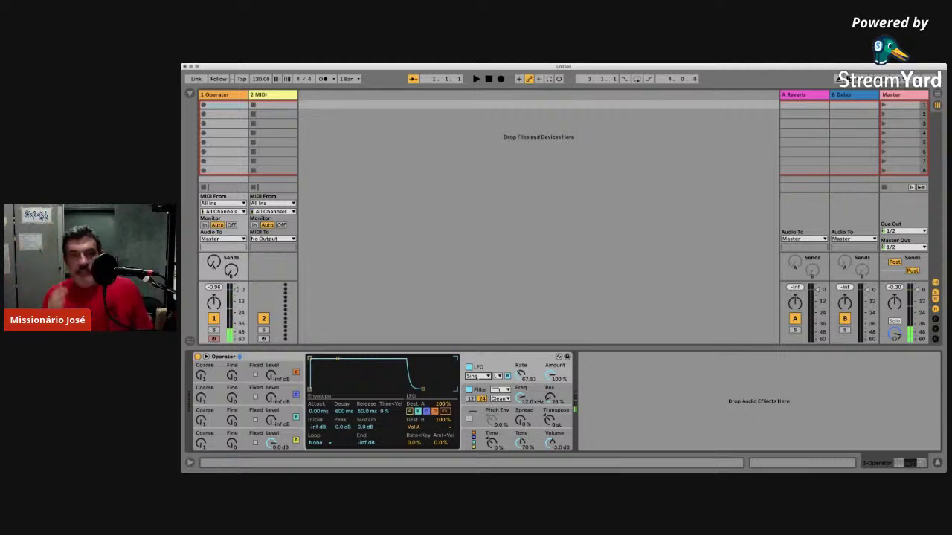
pyautogui.press('super+Tab')
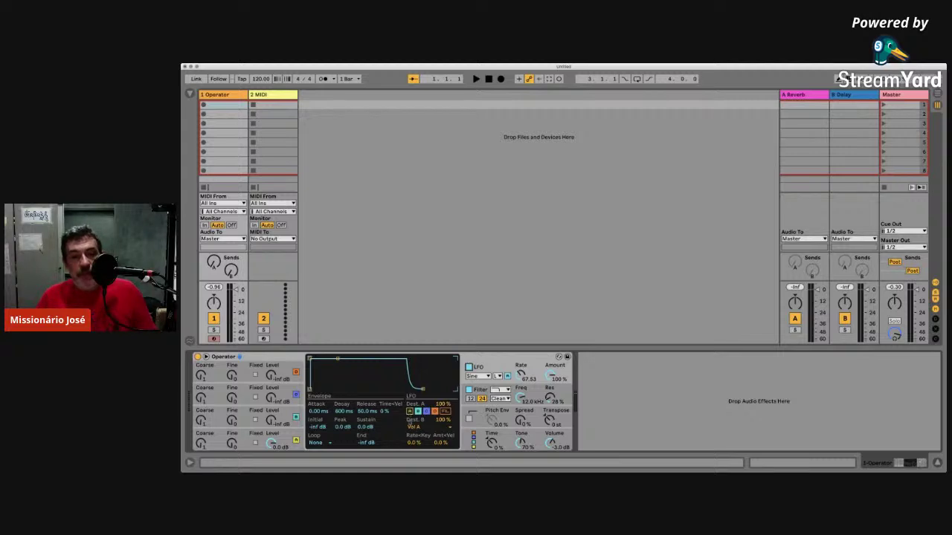
# - Switch the LFO's Dest. B to Off, lower its amount to 0.0 % and raise it to 17 %
pyautogui.click(409, 240)
pyautogui.moveTo(550, 374); pyautogui.dragTo(551, 446)
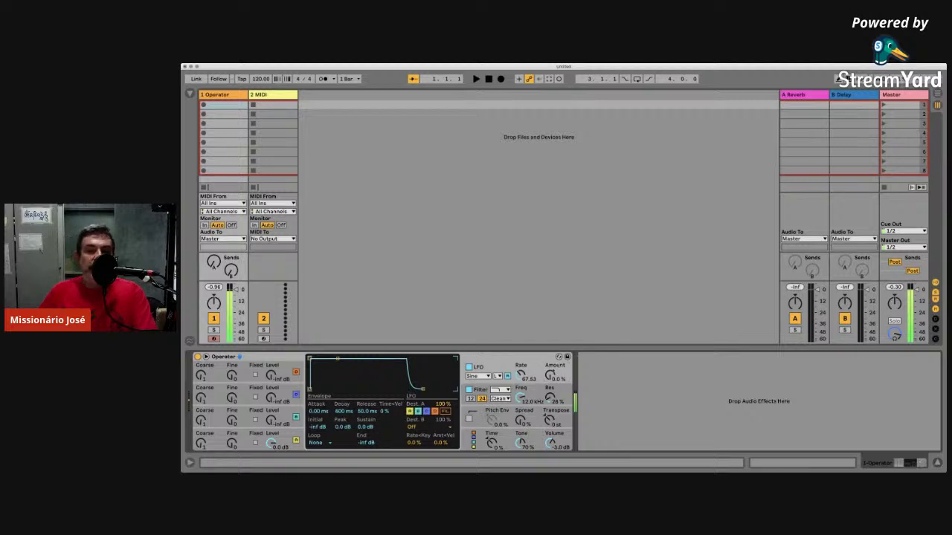
pyautogui.moveTo(550, 375); pyautogui.dragTo(550, 368)
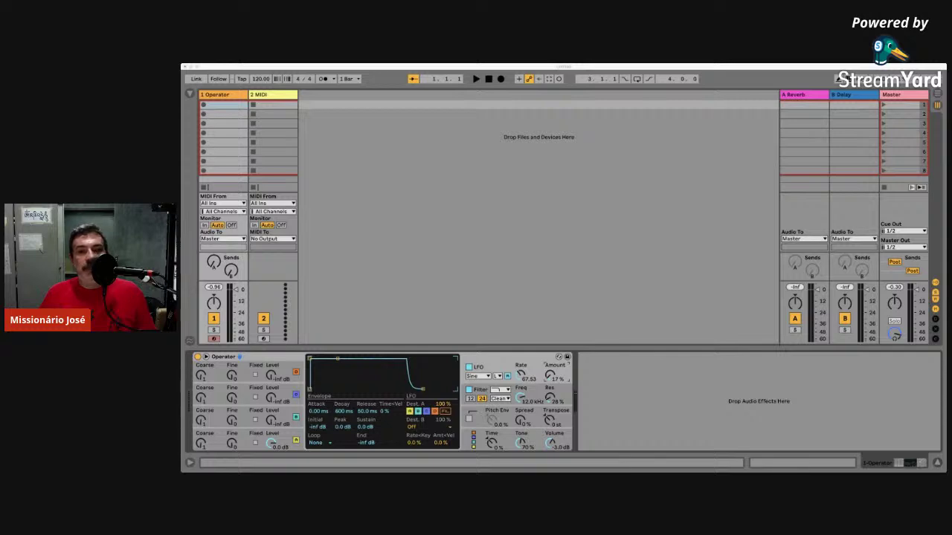
# - With the LFO turned off, set oscillator A's waveform to NoW and raise the filter frequency to 18.5 kHz
pyautogui.click(511, 321)
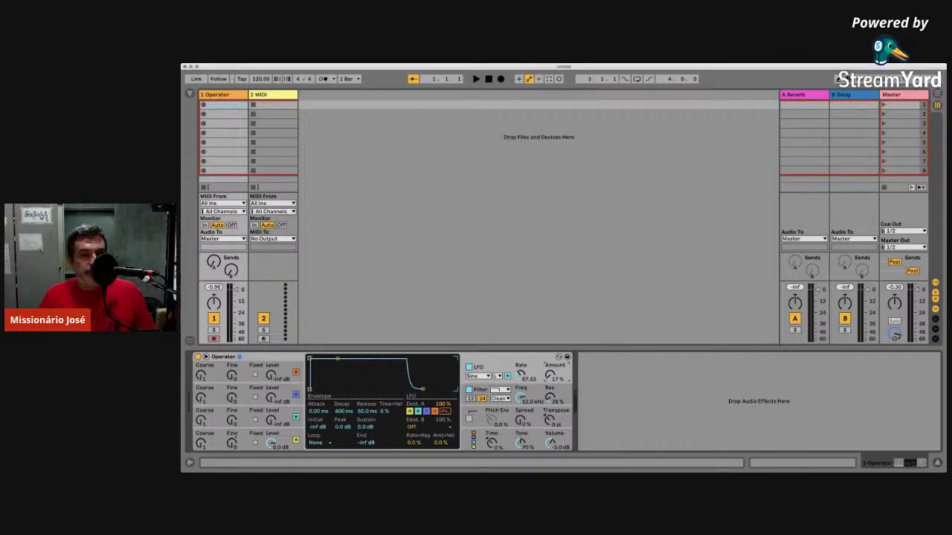
pyautogui.click(469, 368)
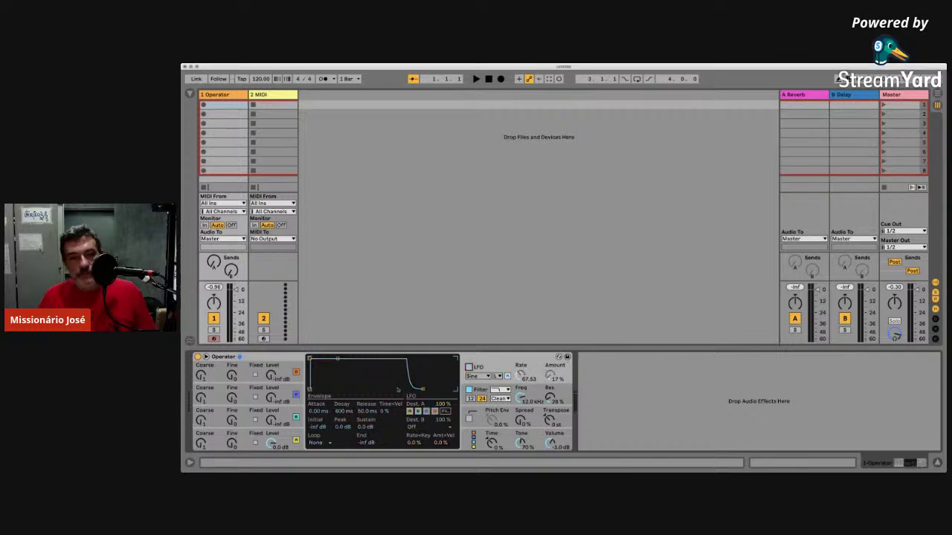
pyautogui.click(211, 432)
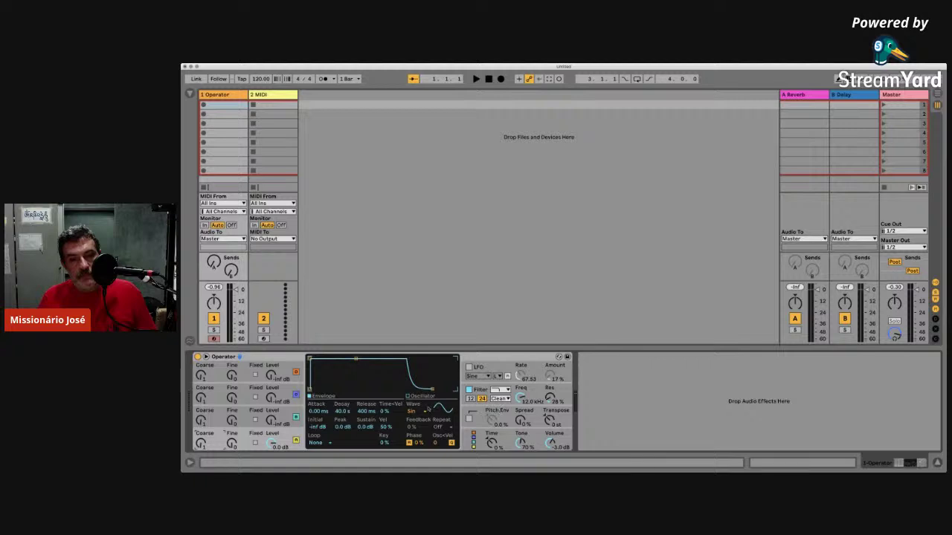
pyautogui.moveTo(425, 409); pyautogui.dragTo(429, 392)
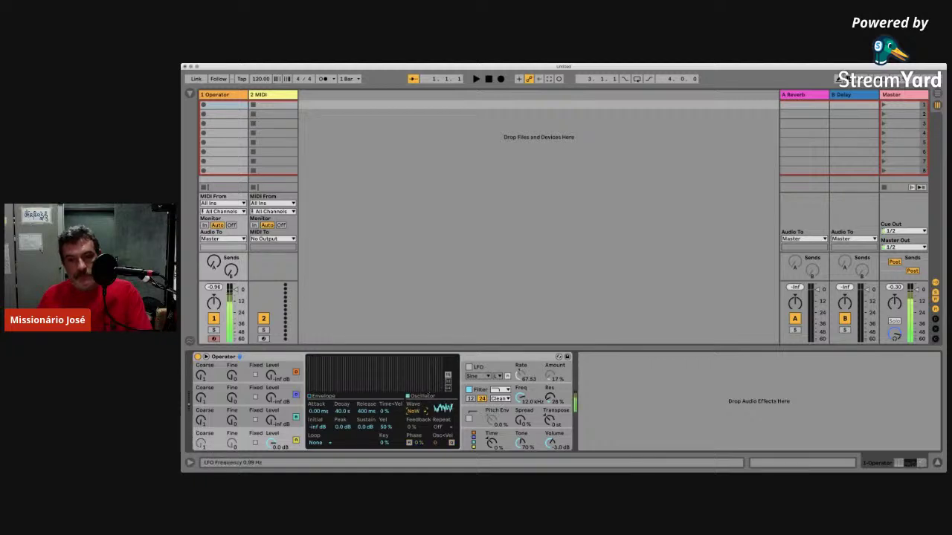
pyautogui.click(520, 389)
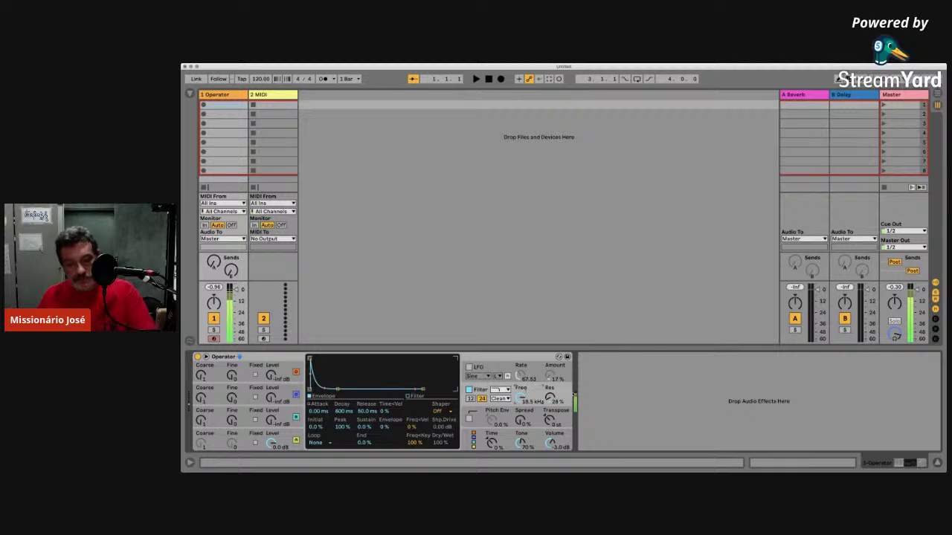
pyautogui.press('super+Tab')
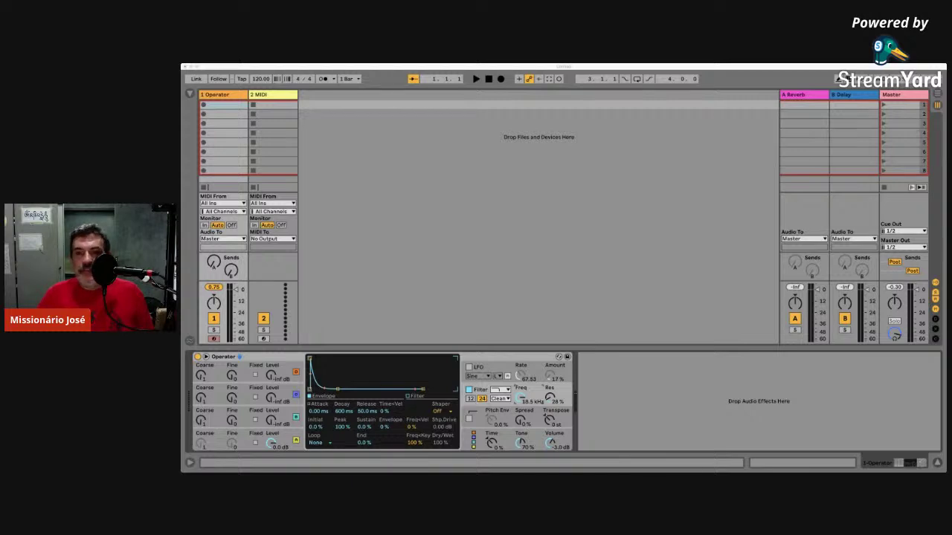
pyautogui.click(548, 205)
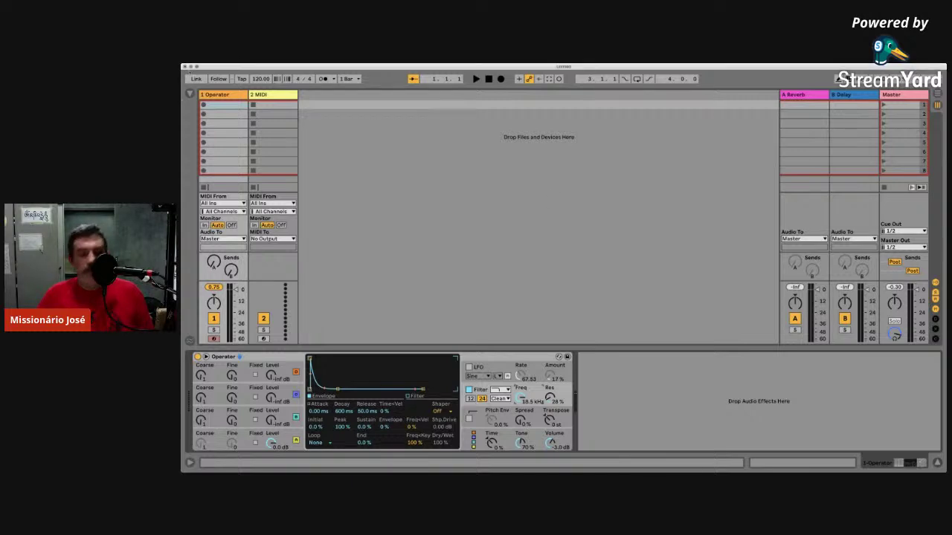
pyautogui.press('super+Tab')
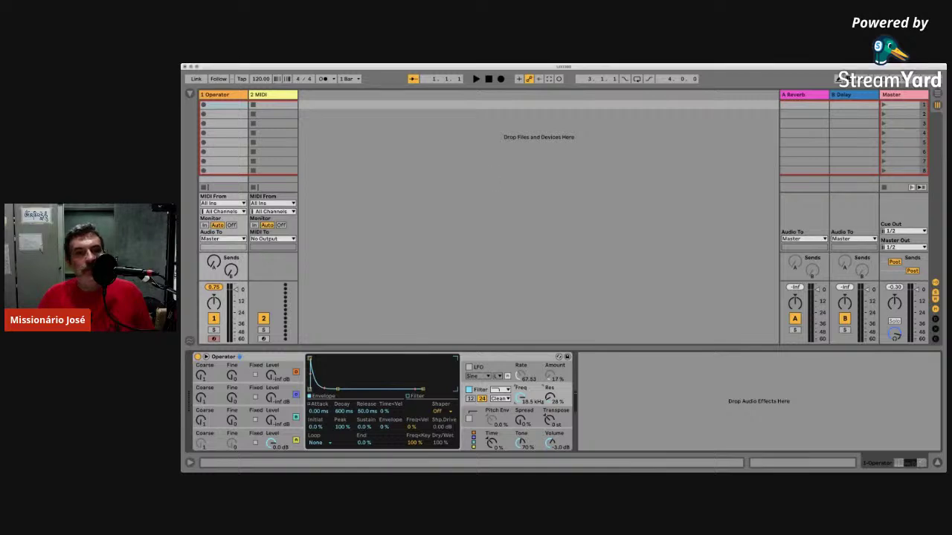
pyautogui.press('super+Tab')
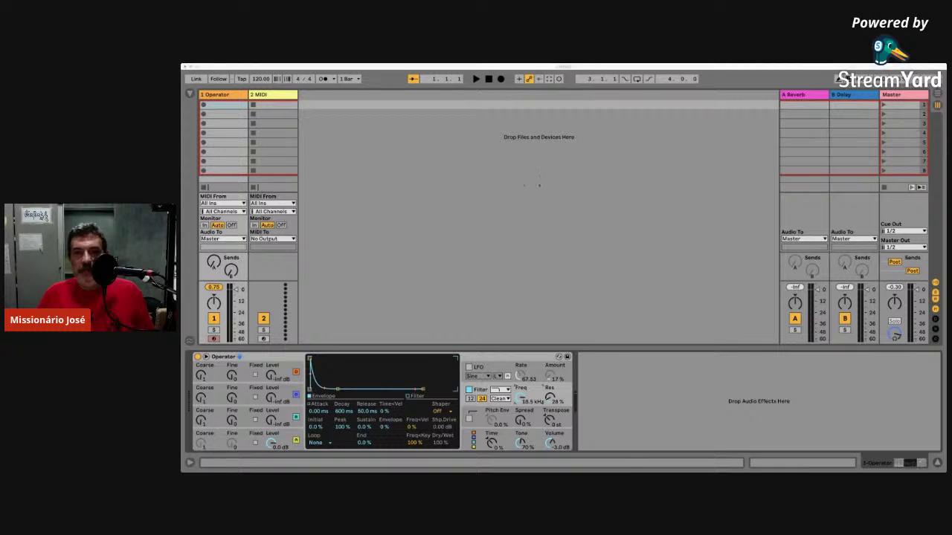
pyautogui.press('a')
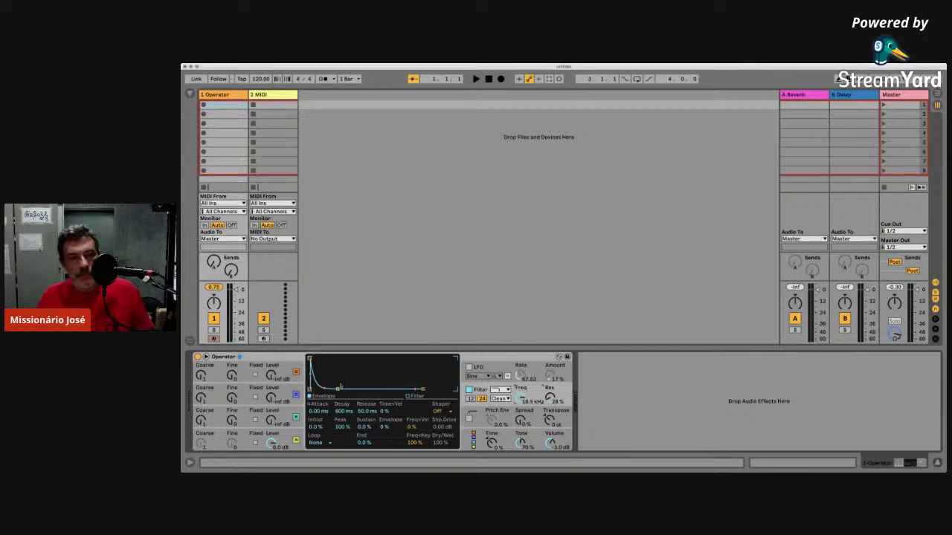
# - Return oscillator A's waveform to Sin and play a test note with the LFO settings displayed
pyautogui.click(220, 427)
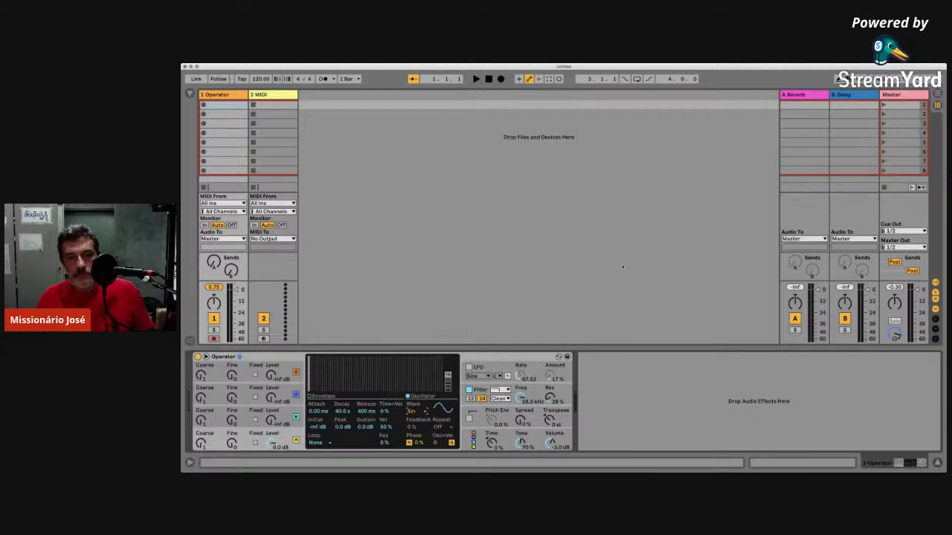
pyautogui.click(489, 359)
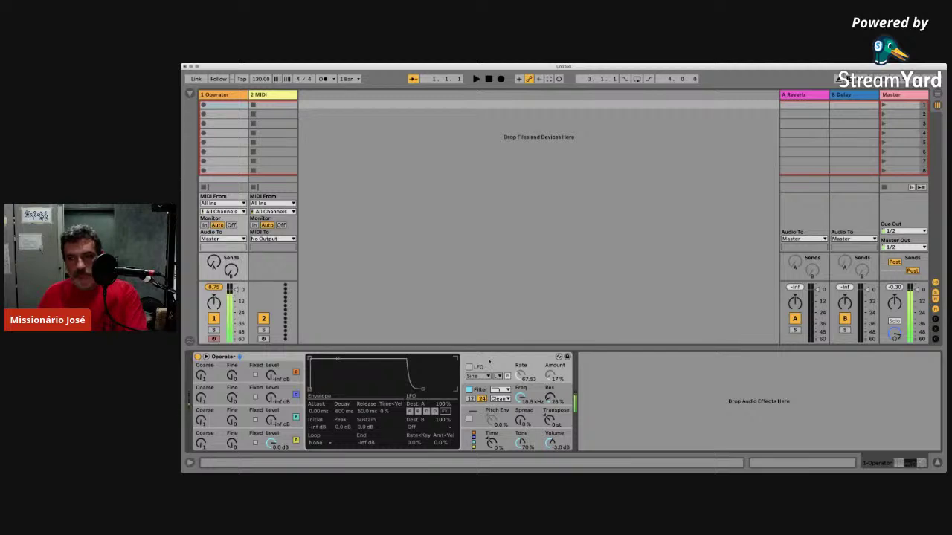
pyautogui.press('super+Tab')
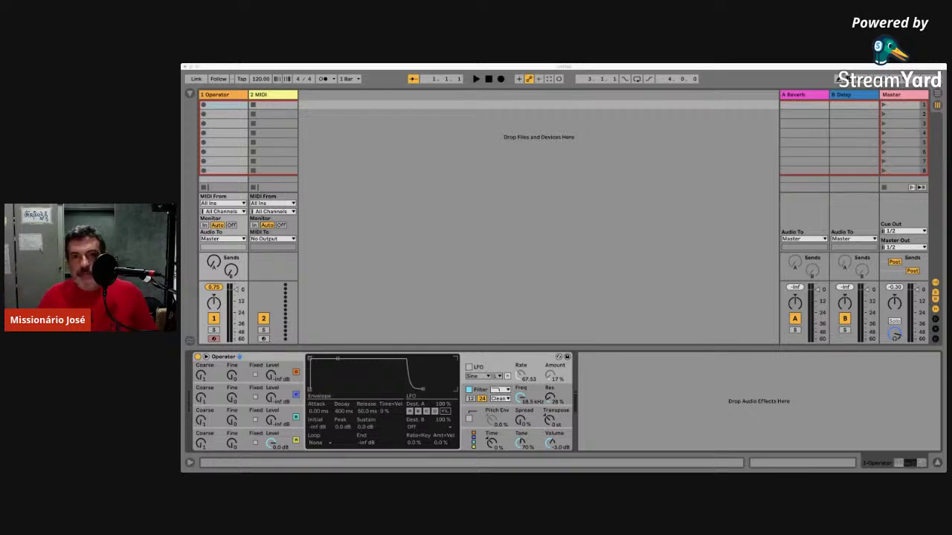
pyautogui.click(828, 404)
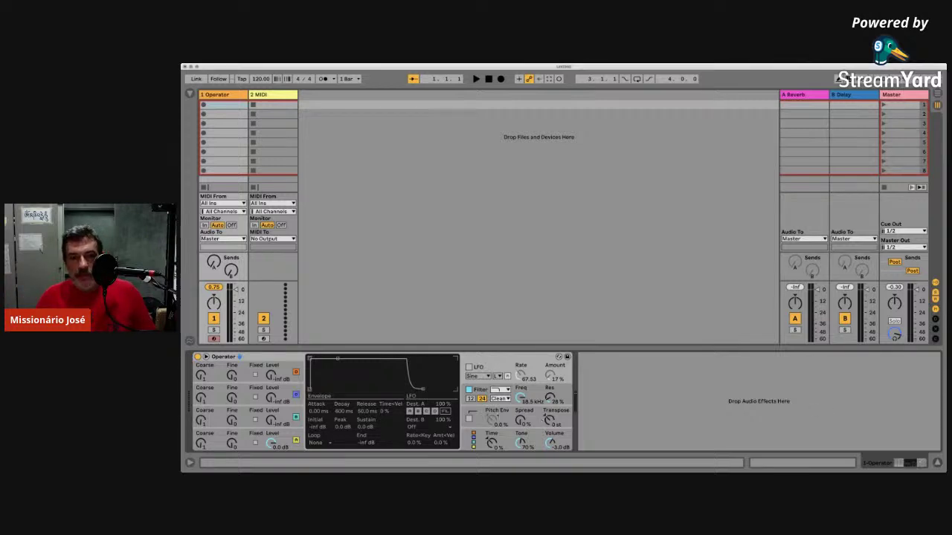
# - Enable Operator's LFO, route its Dest. B to Vol A and raise the LFO amount to 83 %
pyautogui.click(488, 358)
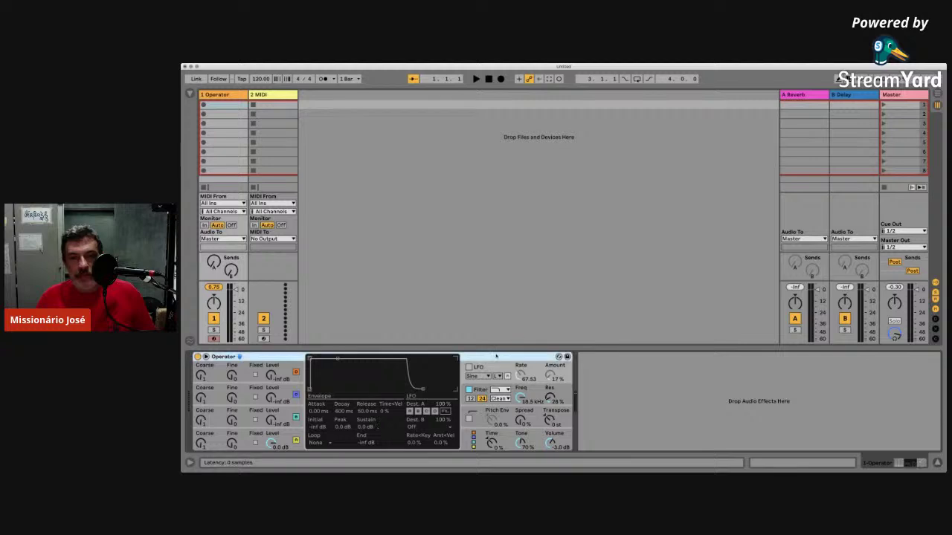
pyautogui.click(469, 367)
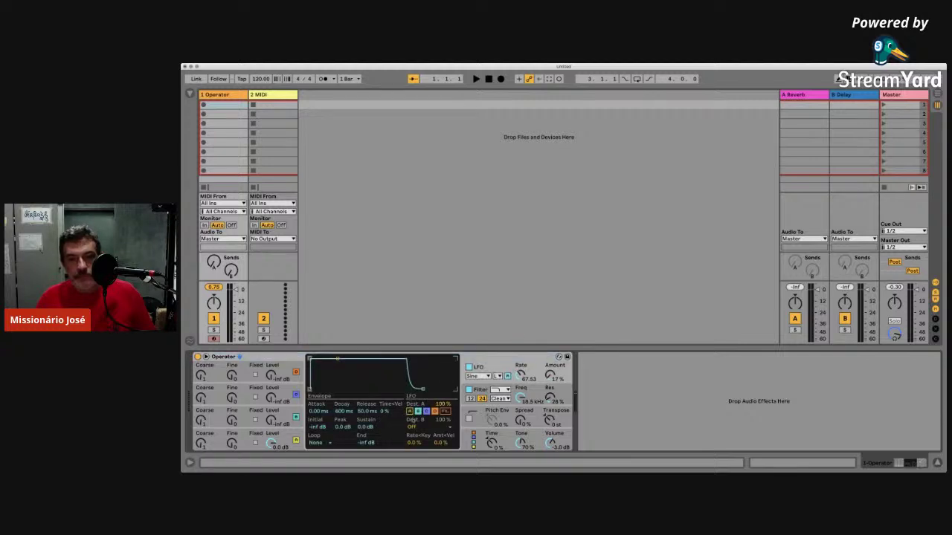
pyautogui.click(424, 249)
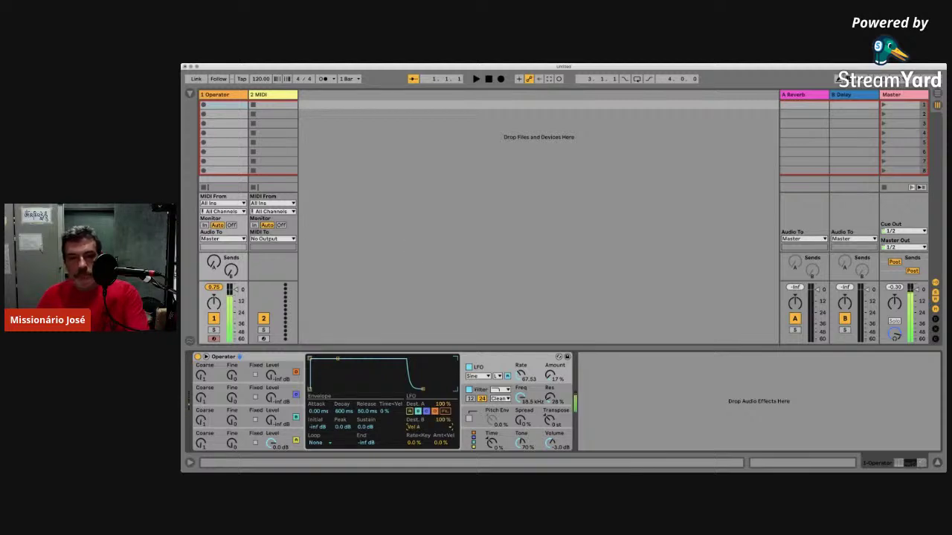
pyautogui.moveTo(550, 374); pyautogui.dragTo(550, 323)
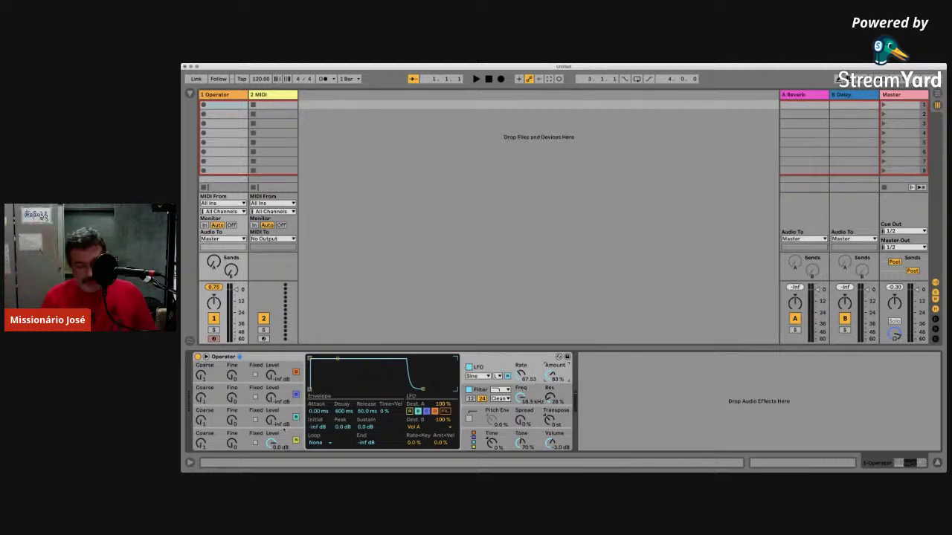
# - Switch the LFO's Dest. B to Off and sweep its amount through 0.0 %, 18 %, 41 % and 80 % before returning it to 0.0 %
pyautogui.press('super+Tab')
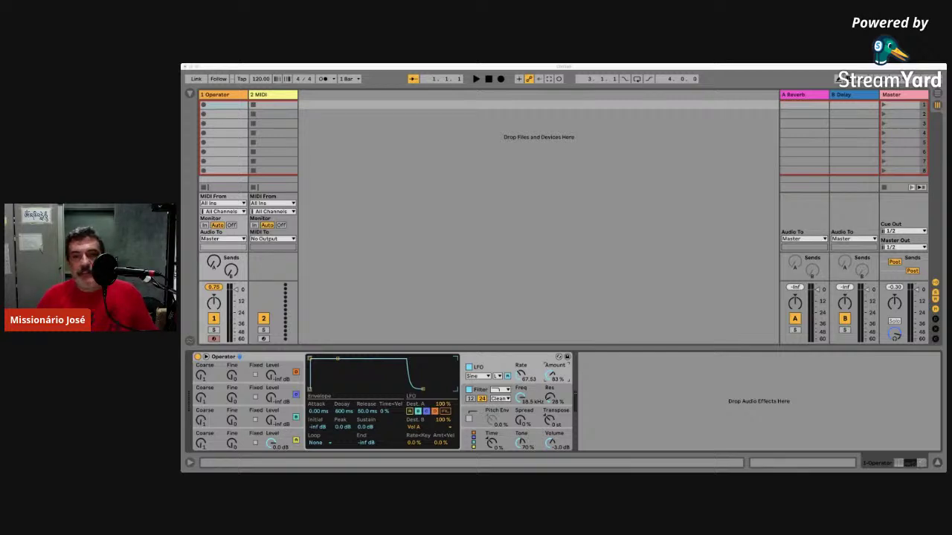
pyautogui.click(606, 432)
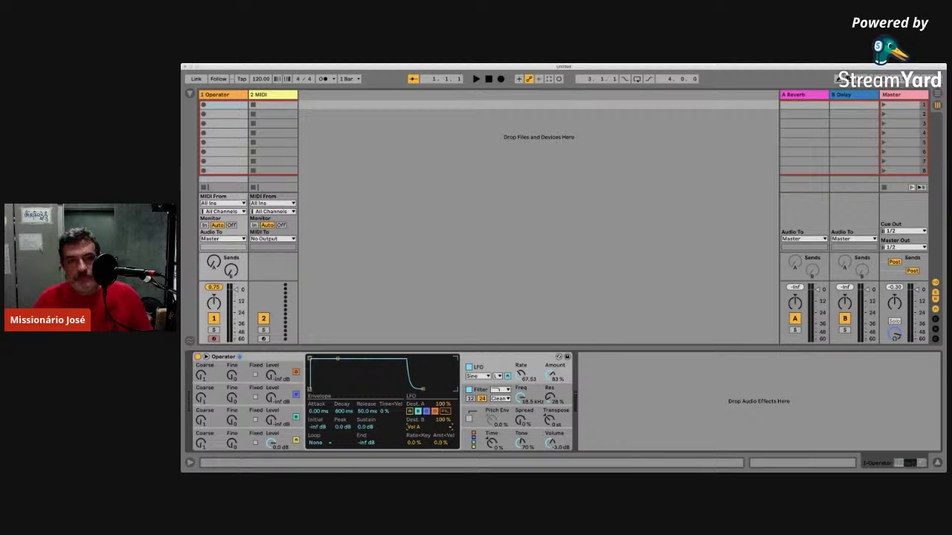
pyautogui.click(425, 367)
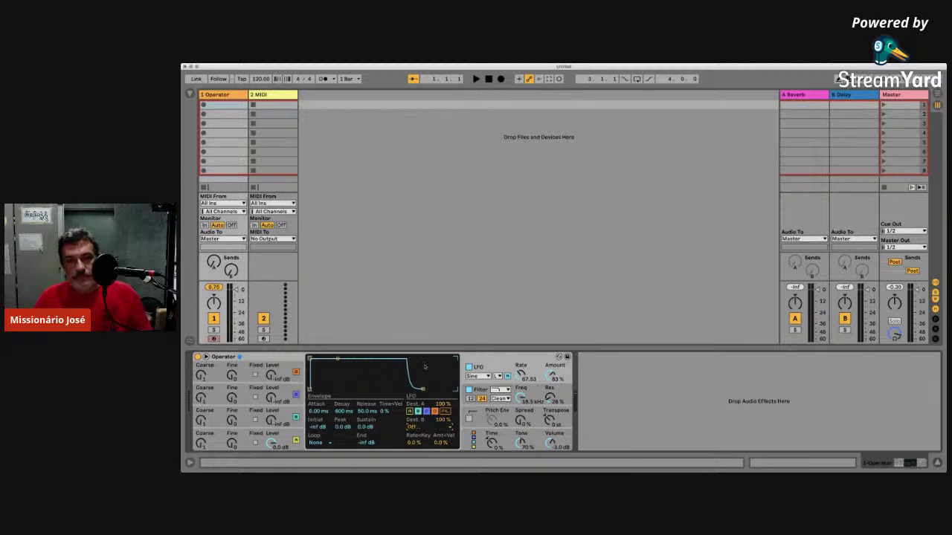
pyautogui.moveTo(550, 374); pyautogui.dragTo(550, 439)
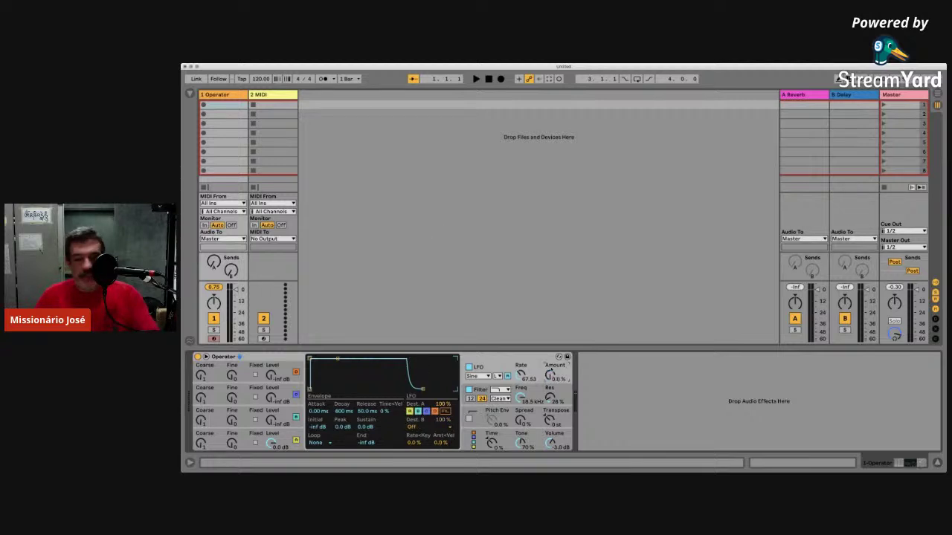
pyautogui.moveTo(551, 375); pyautogui.dragTo(551, 366)
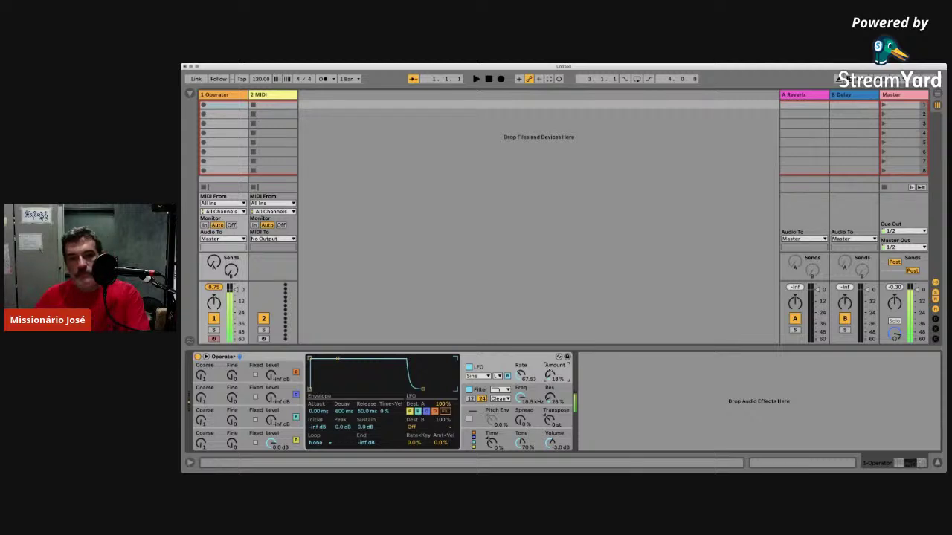
pyautogui.moveTo(550, 372); pyautogui.dragTo(550, 364)
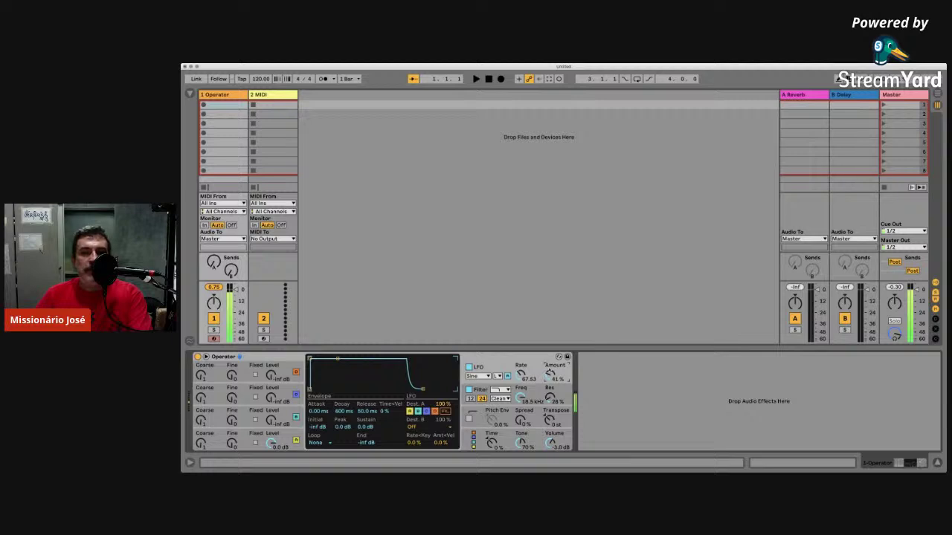
pyautogui.moveTo(549, 372); pyautogui.dragTo(550, 381)
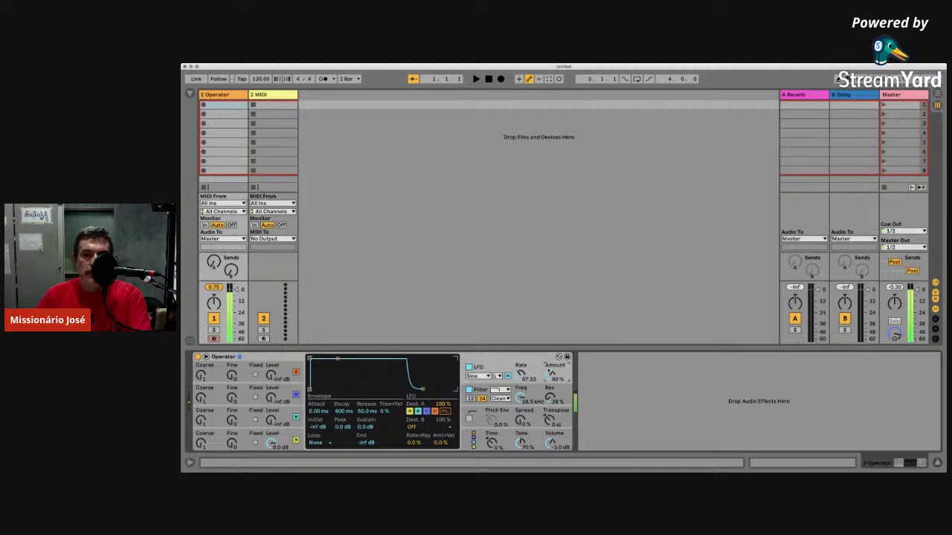
pyautogui.moveTo(550, 374); pyautogui.dragTo(550, 434)
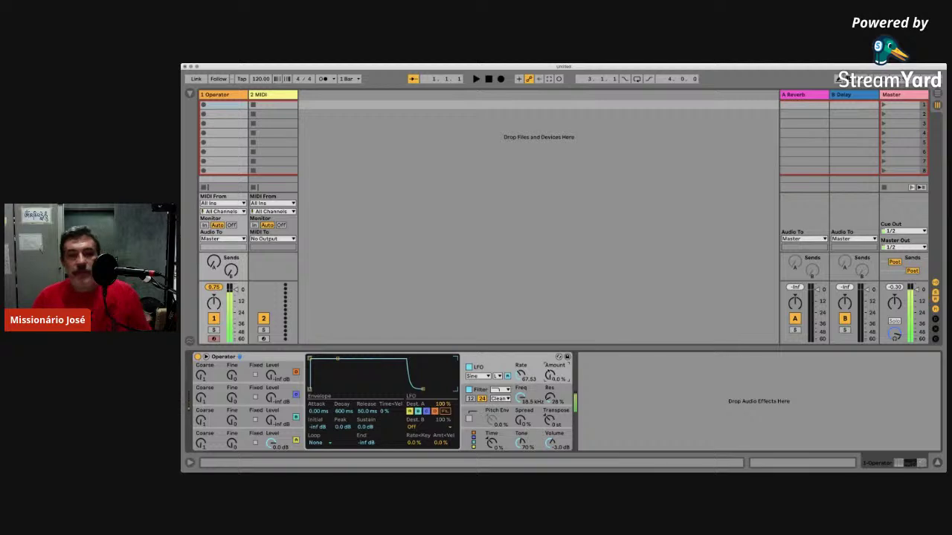
# - Route the LFO's Dest. B to Vol A and raise the LFO amount to 85 % while a note plays
pyautogui.press('super+Tab')
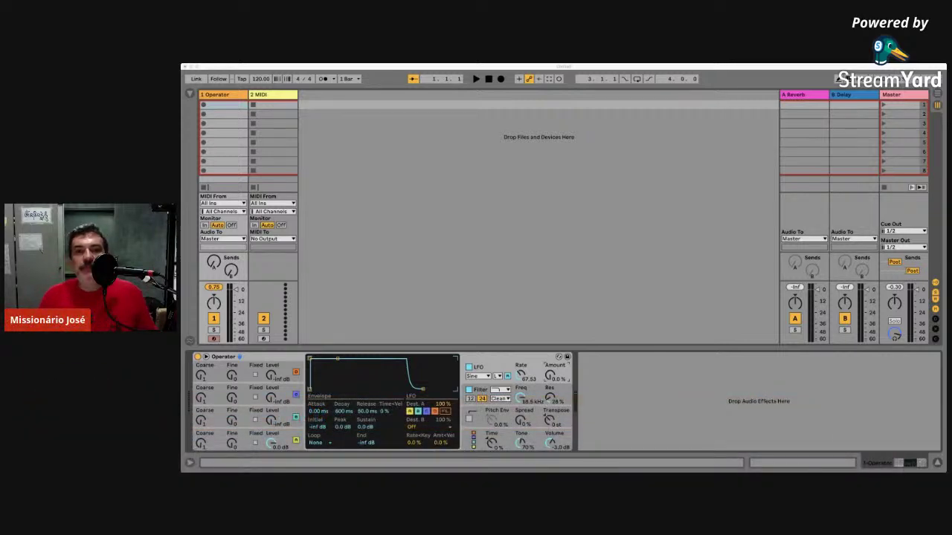
pyautogui.click(660, 428)
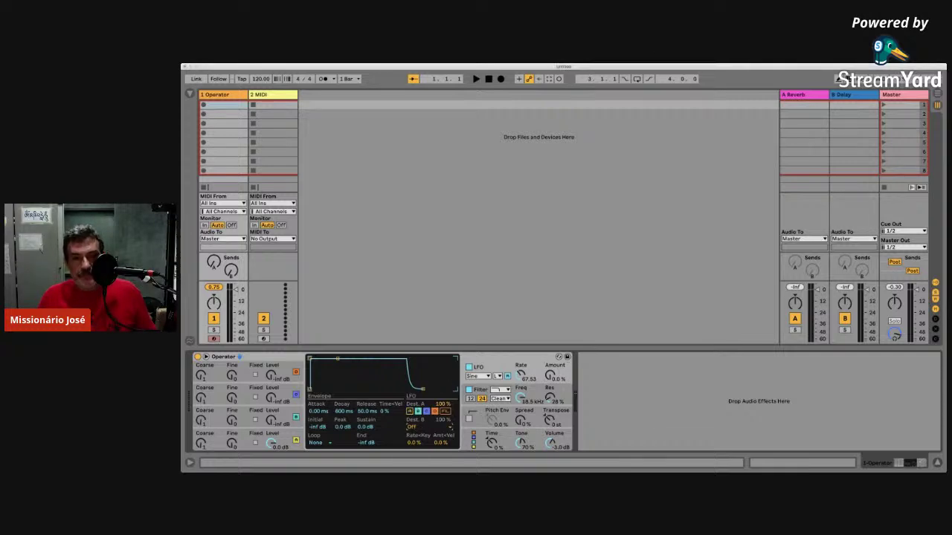
pyautogui.click(425, 435)
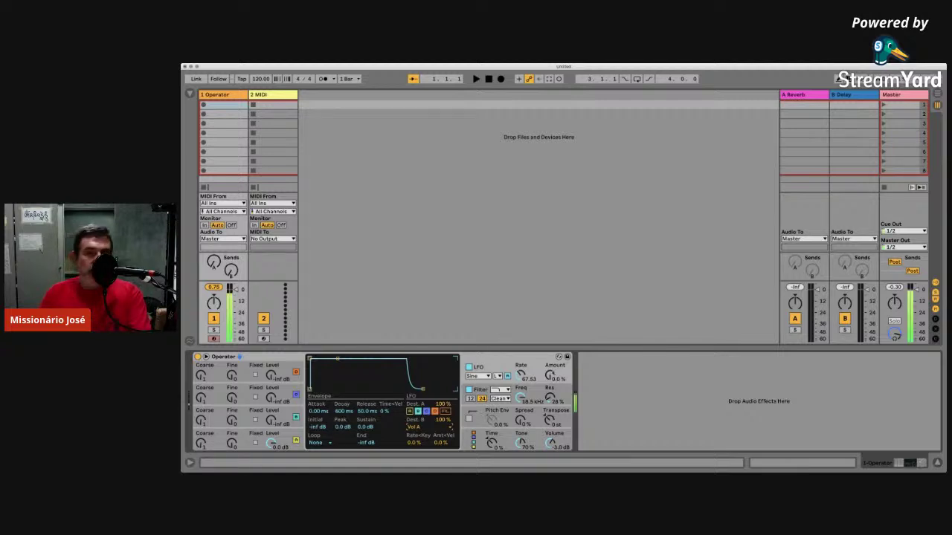
pyautogui.moveTo(551, 376); pyautogui.dragTo(550, 335)
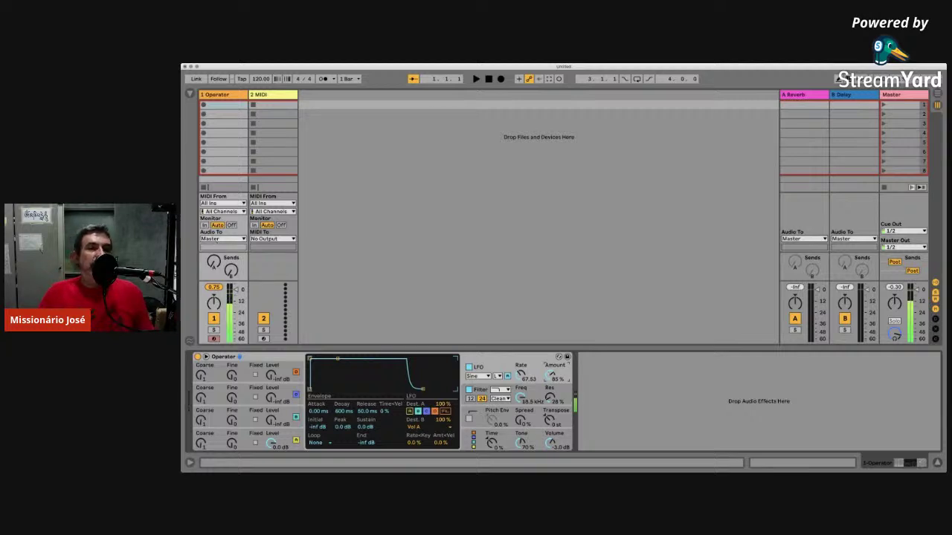
# - Add the Spectrum device from the Utilities audio effects after Operator on track 1
pyautogui.click(189, 93)
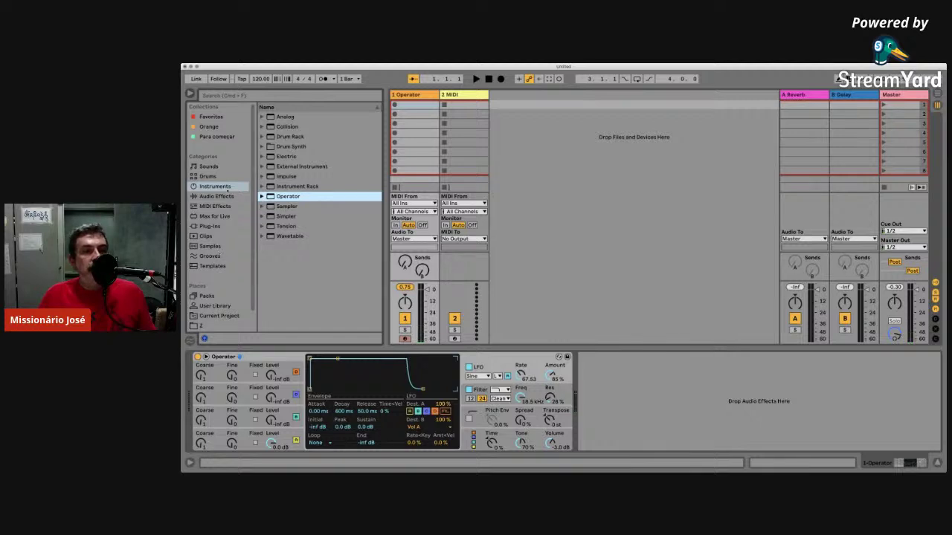
pyautogui.click(224, 194)
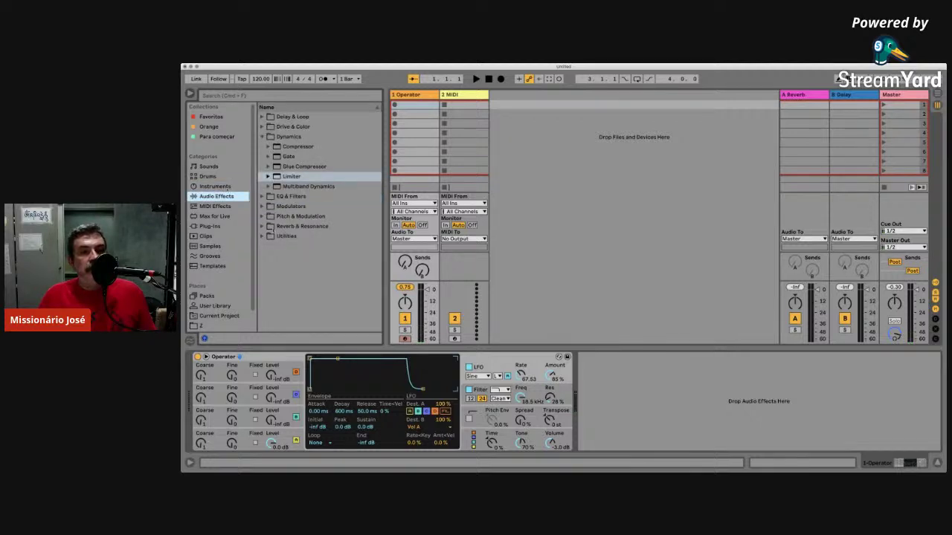
pyautogui.click(262, 235)
pyautogui.moveTo(278, 216); pyautogui.dragTo(654, 401)
pyautogui.moveTo(601, 360); pyautogui.dragTo(601, 360)
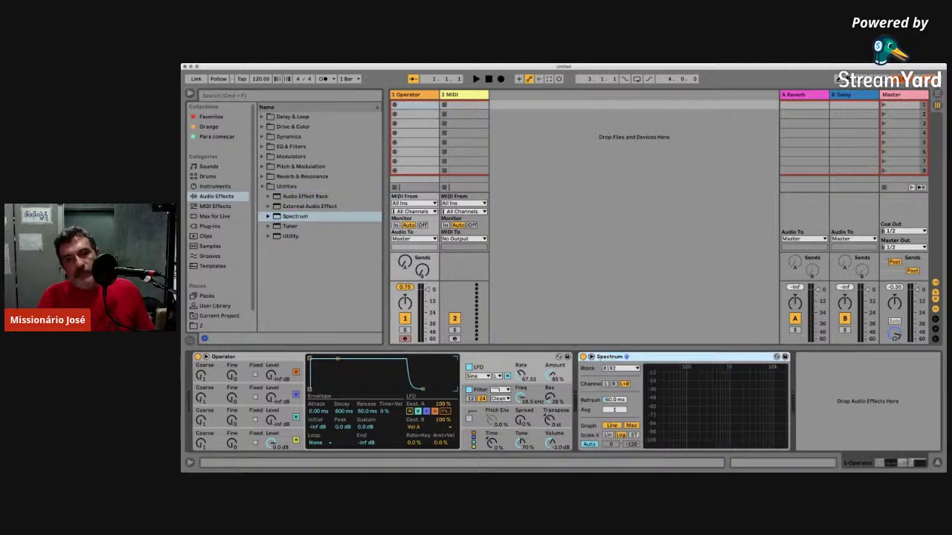
# - Expand Spectrum's graph into the large view and compare the playing note with the LFO switched off and back on
pyautogui.click(190, 93)
pyautogui.click(591, 357)
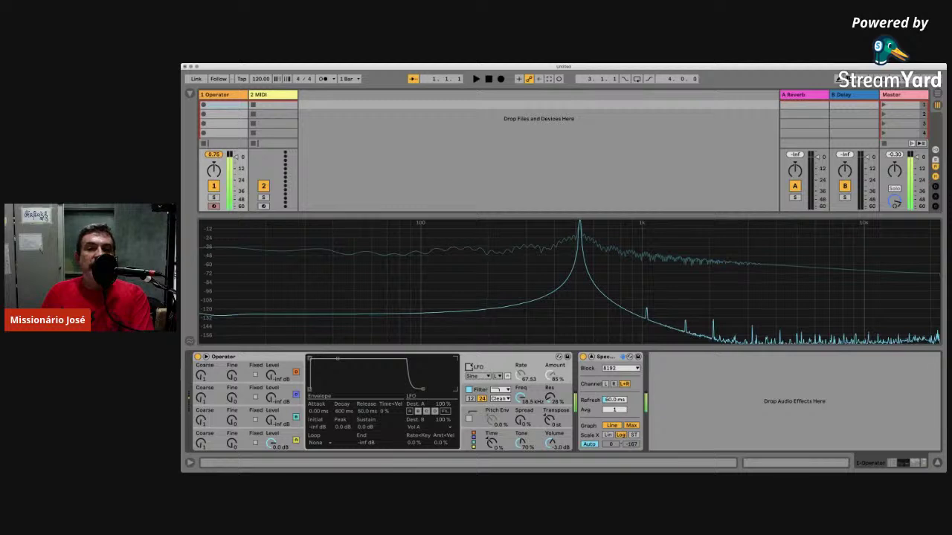
pyautogui.click(469, 367)
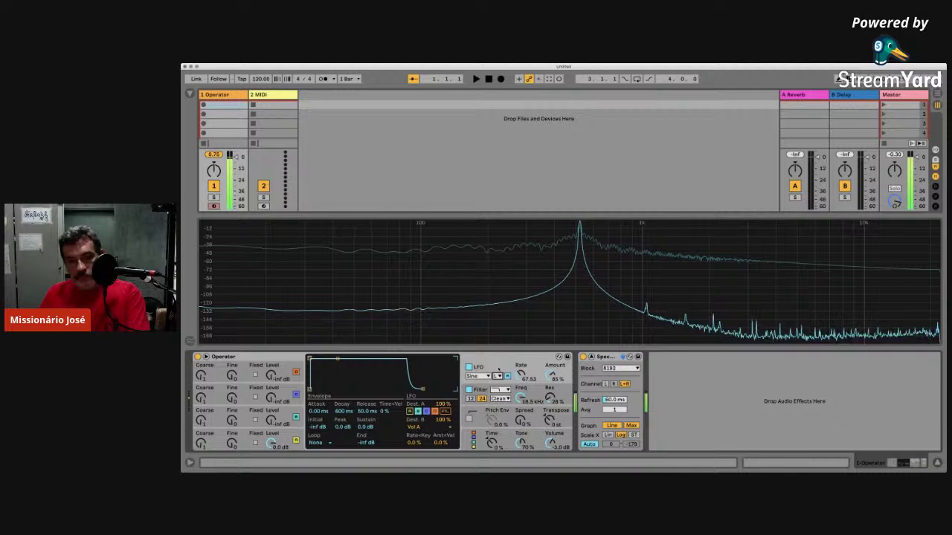
# - Read the built-in help for Operator's LFO section and range setting, and switch the LFO range to H
pyautogui.hotkey('shift', '?')
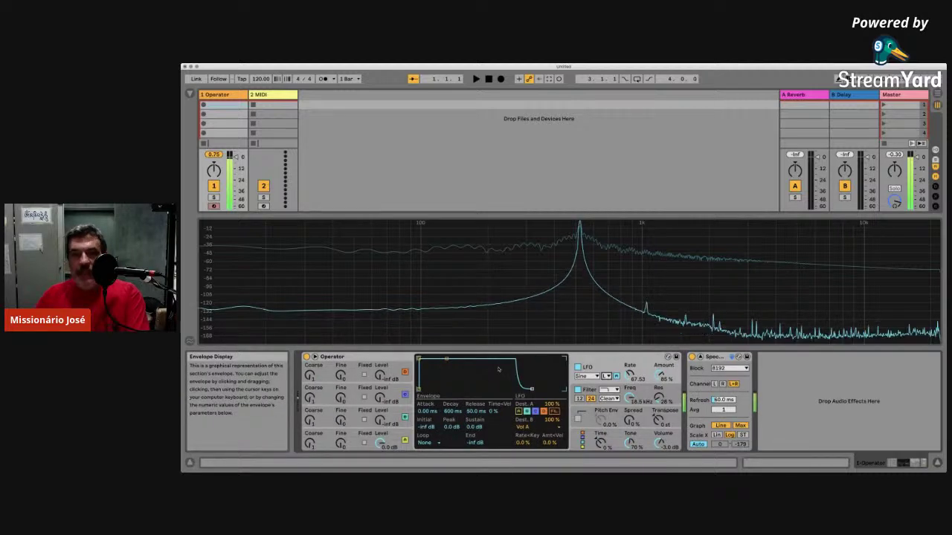
pyautogui.moveTo(608, 374)
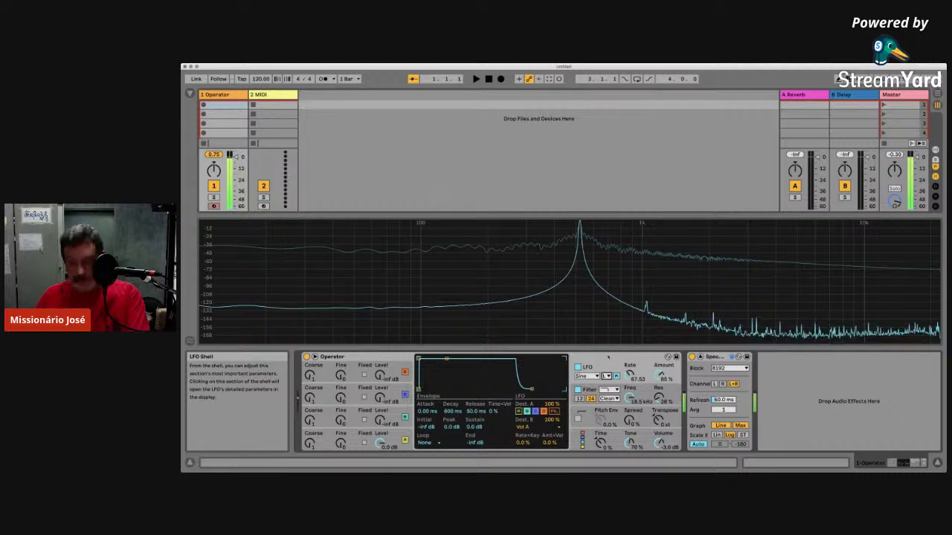
pyautogui.hotkey('shift', '?')
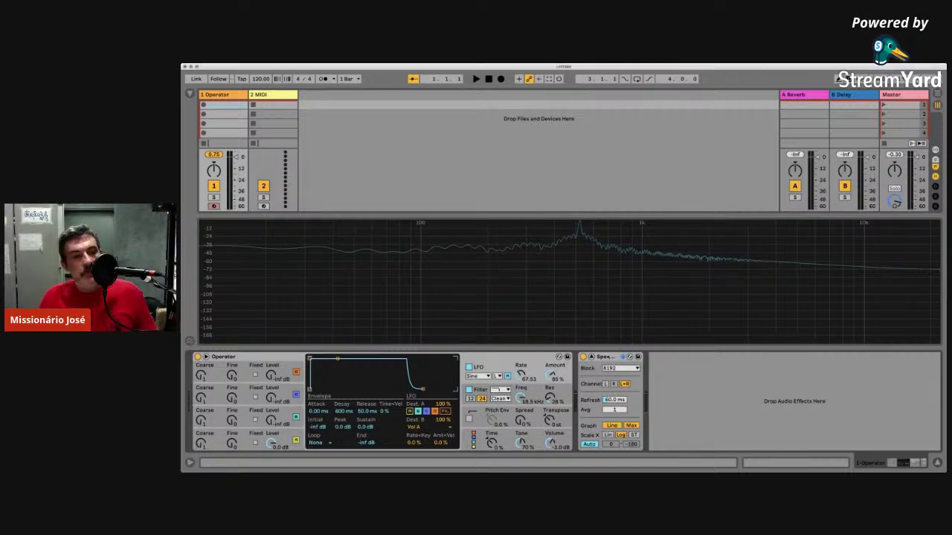
pyautogui.hotkey('shift', '?')
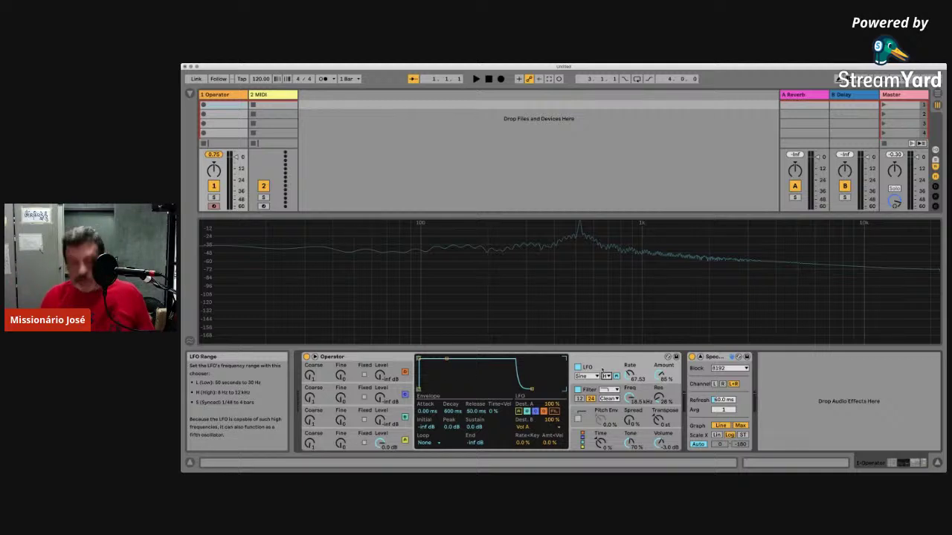
pyautogui.hotkey('shift', '?')
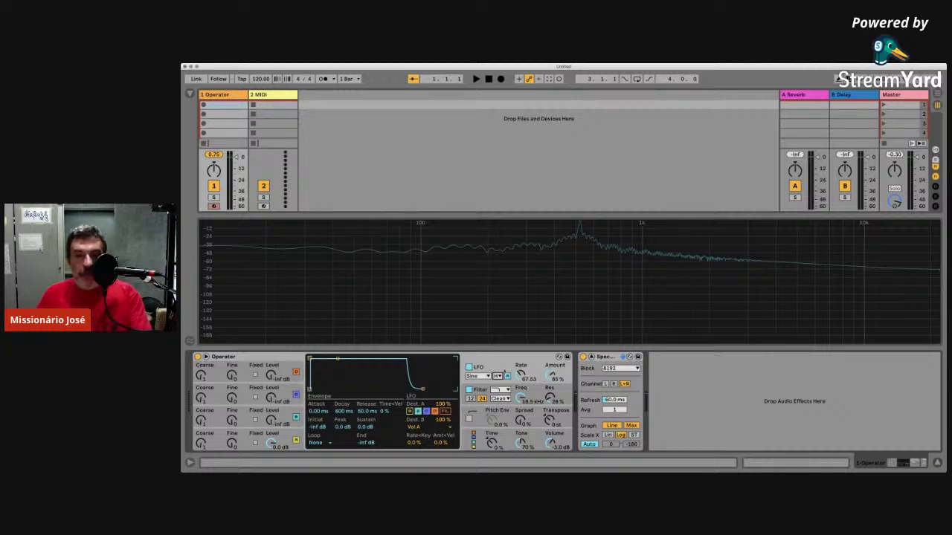
# - Lower the high-range LFO rate to 0.00, play a note and set the LFO amount to 90 %
pyautogui.moveTo(521, 376); pyautogui.dragTo(520, 424)
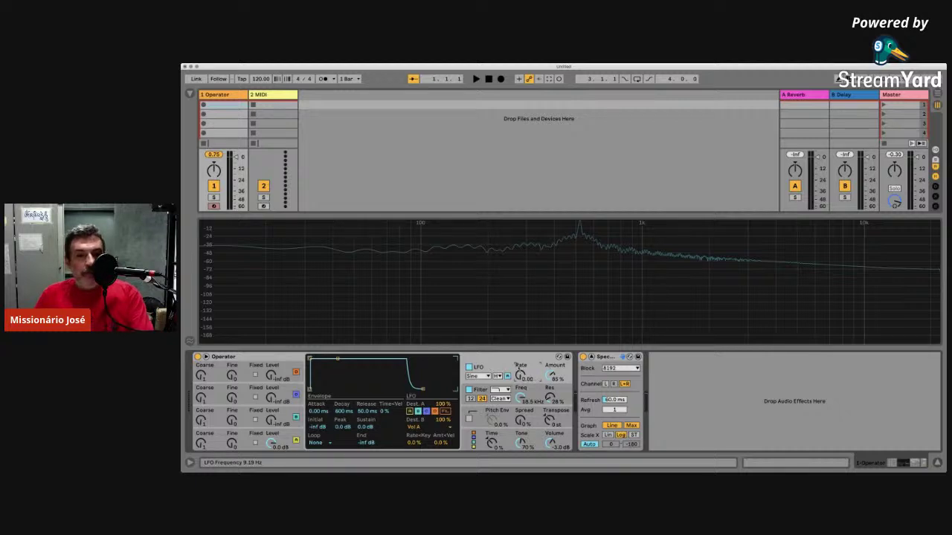
pyautogui.moveTo(520, 376); pyautogui.dragTo(521, 380)
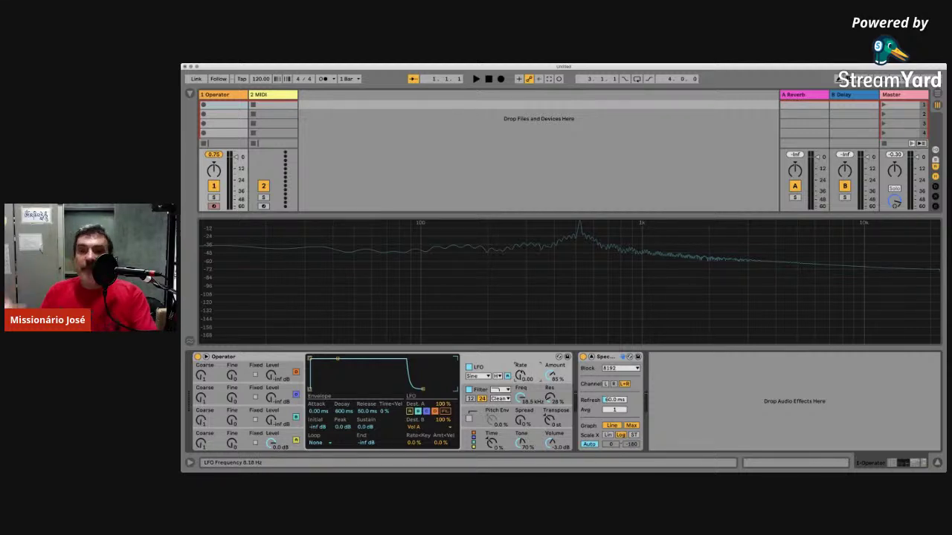
pyautogui.press('a')
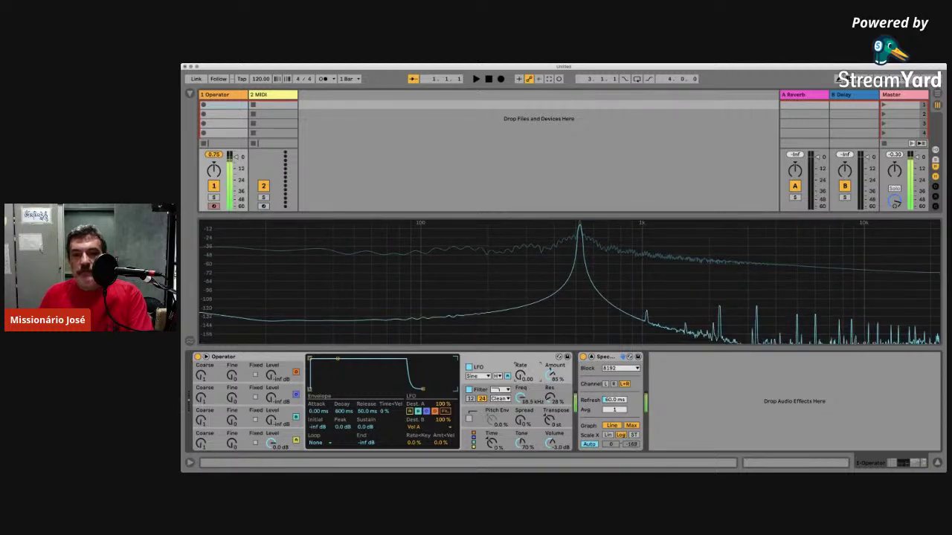
pyautogui.moveTo(551, 375); pyautogui.dragTo(549, 371)
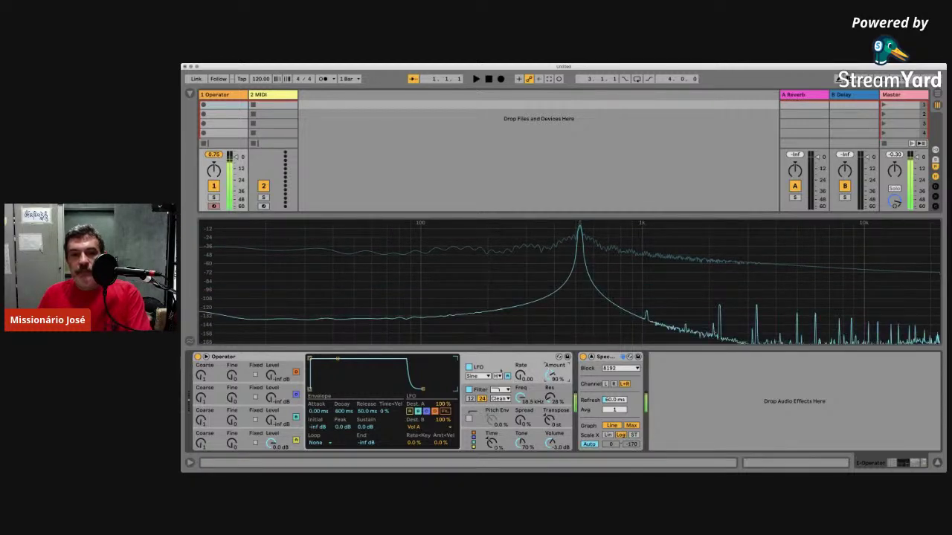
# - Compare the sustained note with the LFO in the L range at rate 67.53 and back in H at rate 0.00
pyautogui.click(497, 376)
pyautogui.click(500, 370)
pyautogui.moveTo(521, 376); pyautogui.dragTo(521, 352)
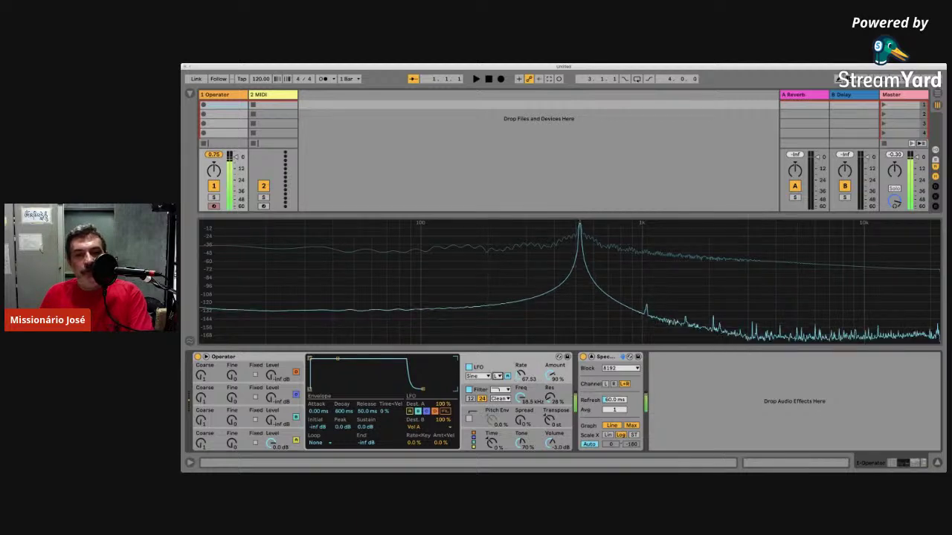
pyautogui.moveTo(522, 375); pyautogui.dragTo(522, 431)
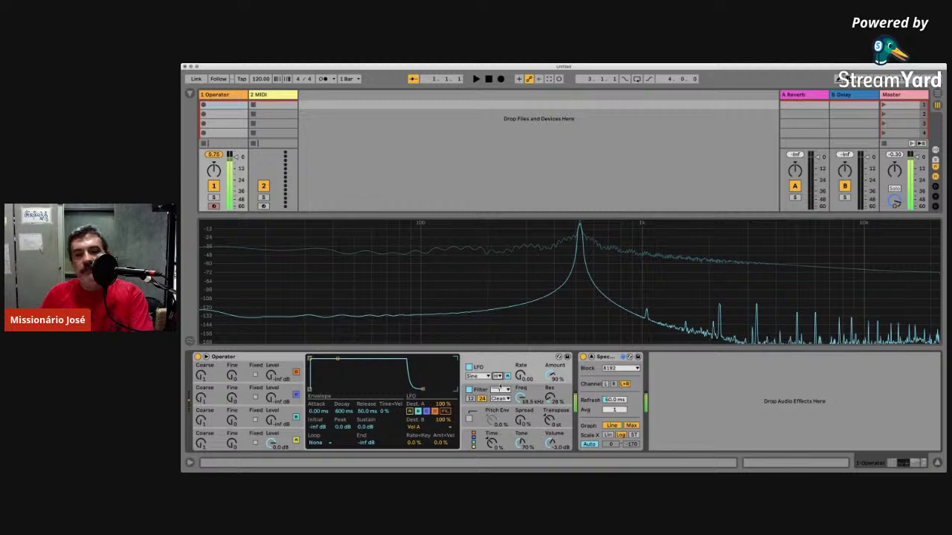
# - Set the LFO amount to 97 % and raise its rate through 7.06 and 11.09 to 16.13 while the note sounds
pyautogui.moveTo(550, 376); pyautogui.dragTo(551, 373)
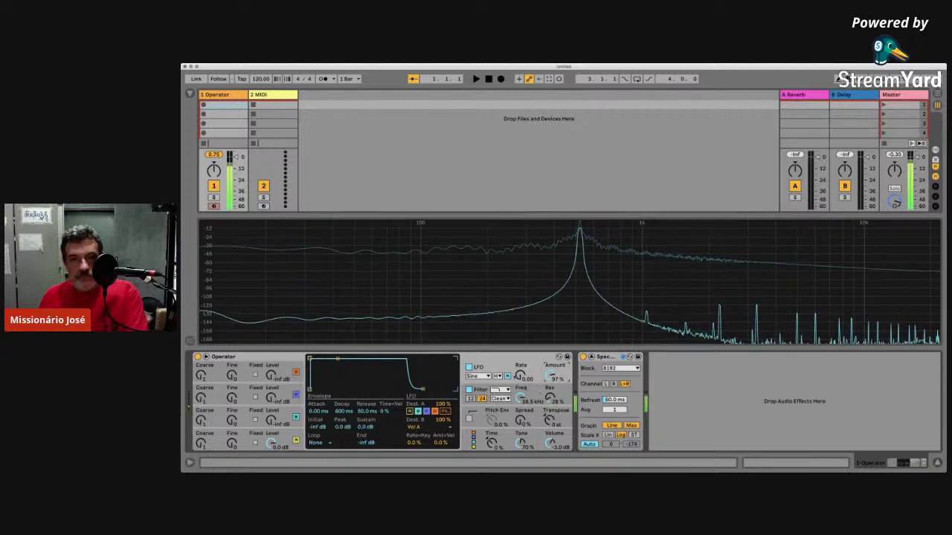
pyautogui.click(511, 355)
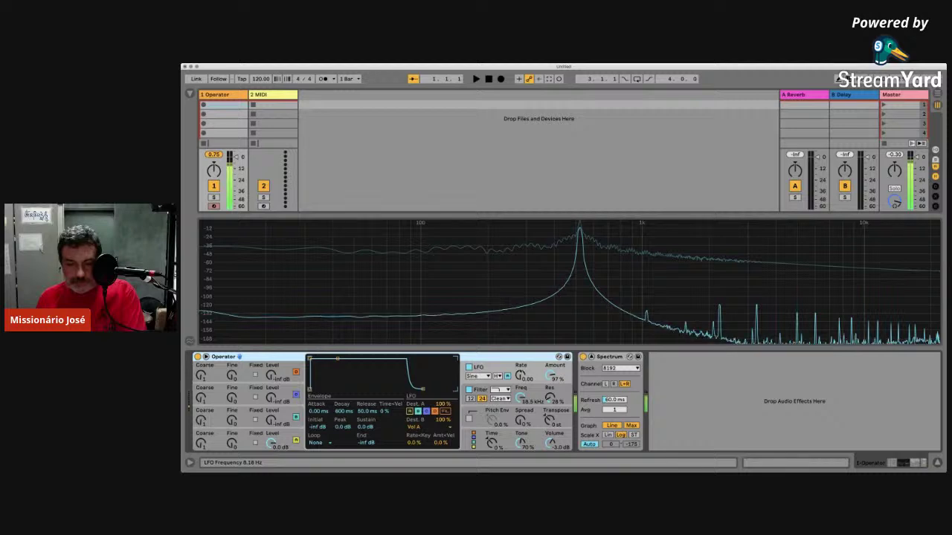
pyautogui.moveTo(520, 375); pyautogui.dragTo(520, 369)
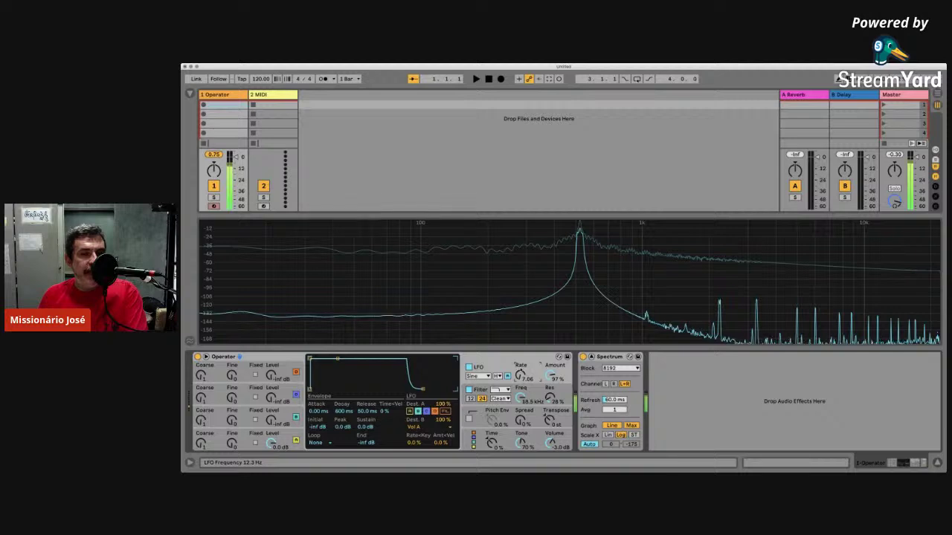
pyautogui.moveTo(520, 375); pyautogui.dragTo(521, 364)
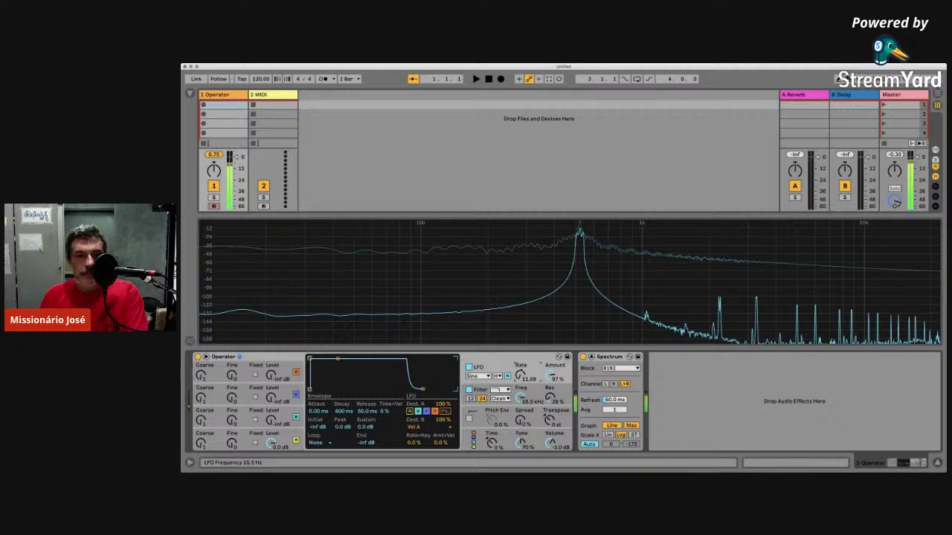
pyautogui.moveTo(520, 364); pyautogui.dragTo(520, 361)
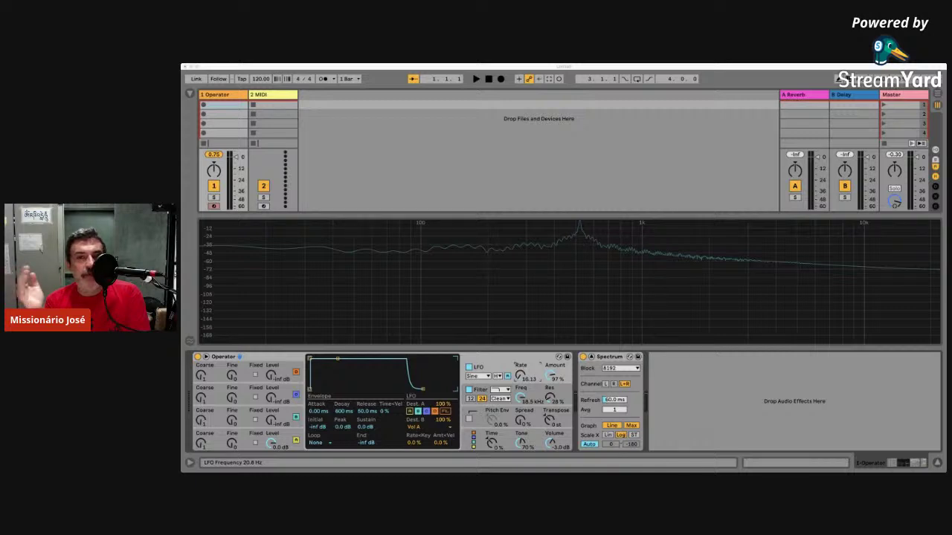
# - Return focus to the Live set, play notes and raise the LFO rate through 26.21 to 38.30
pyautogui.press('super+Tab')
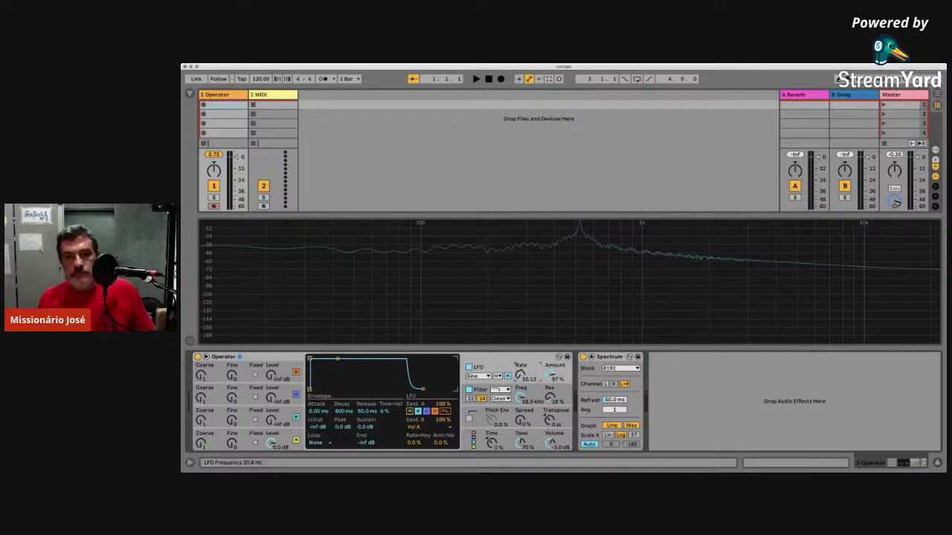
pyautogui.press('k')
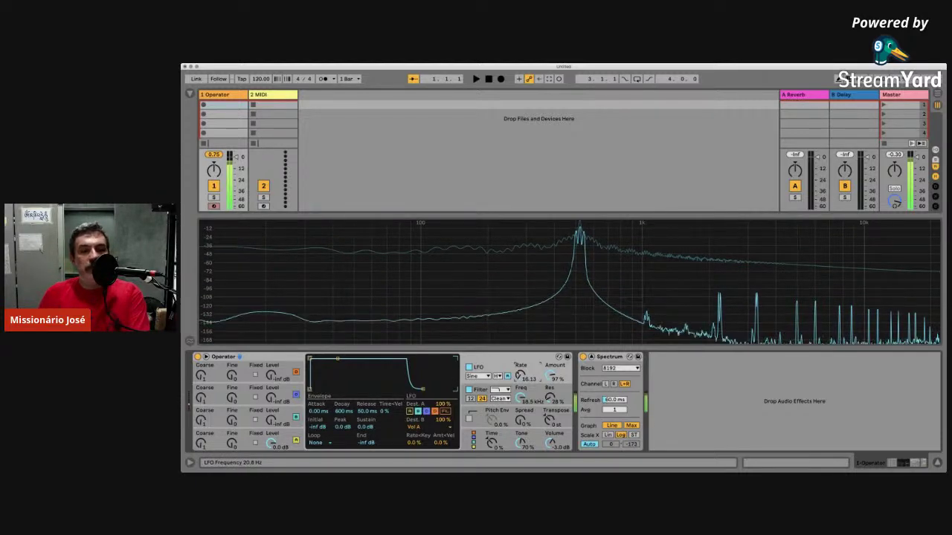
pyautogui.moveTo(519, 375)
pyautogui.mouseDown()
pyautogui.moveTo(519, 335)
pyautogui.moveTo(519, 372)
pyautogui.mouseUp()
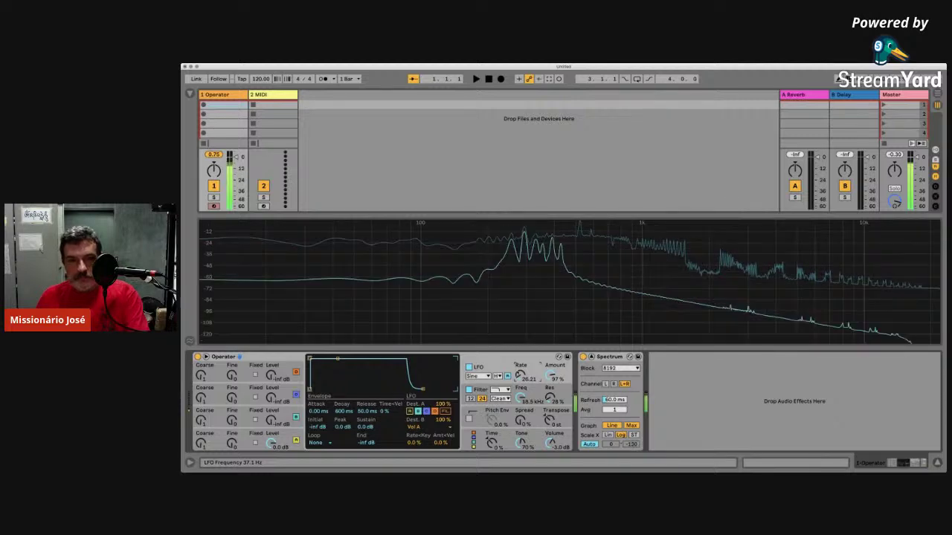
pyautogui.moveTo(520, 376); pyautogui.dragTo(521, 365)
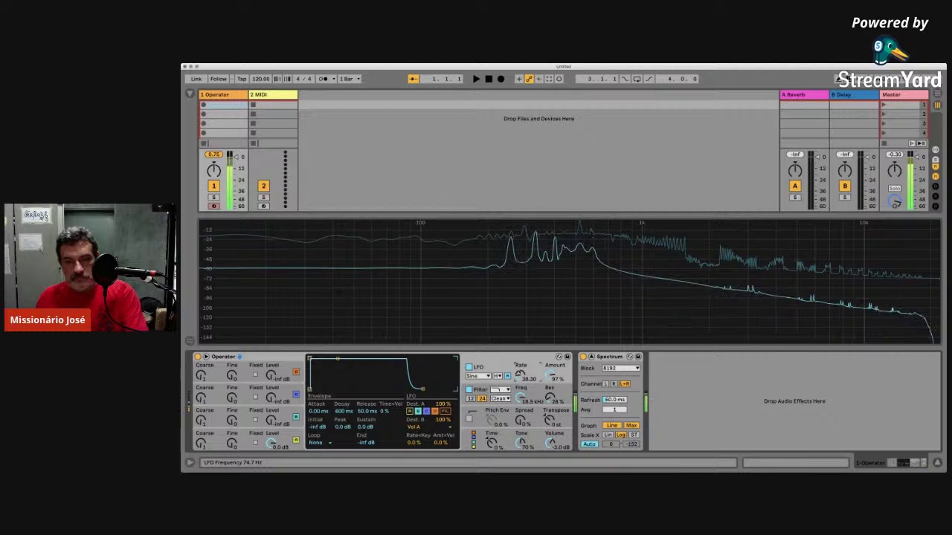
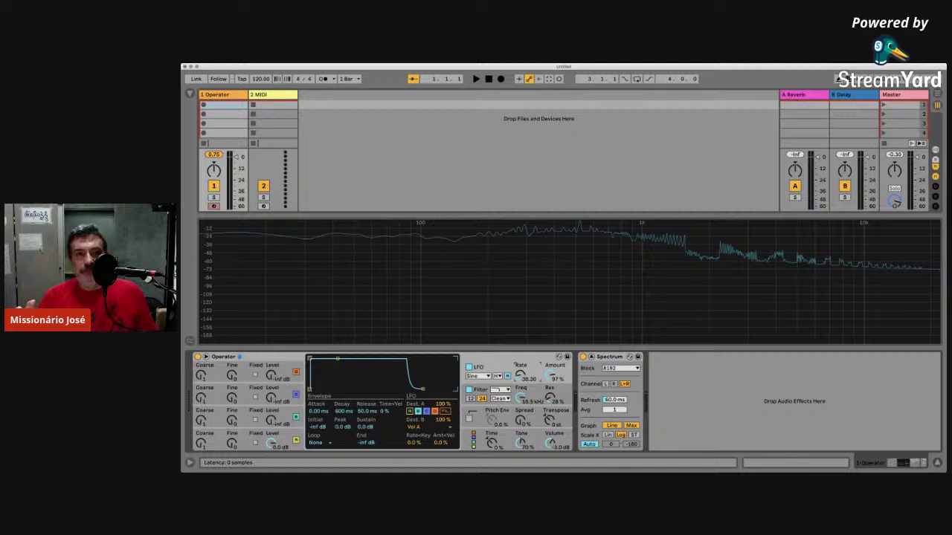
# - Return focus to the Live set, set the LFO's destination B to Off and enable oscillator A as an LFO destination
pyautogui.press('super+Tab')
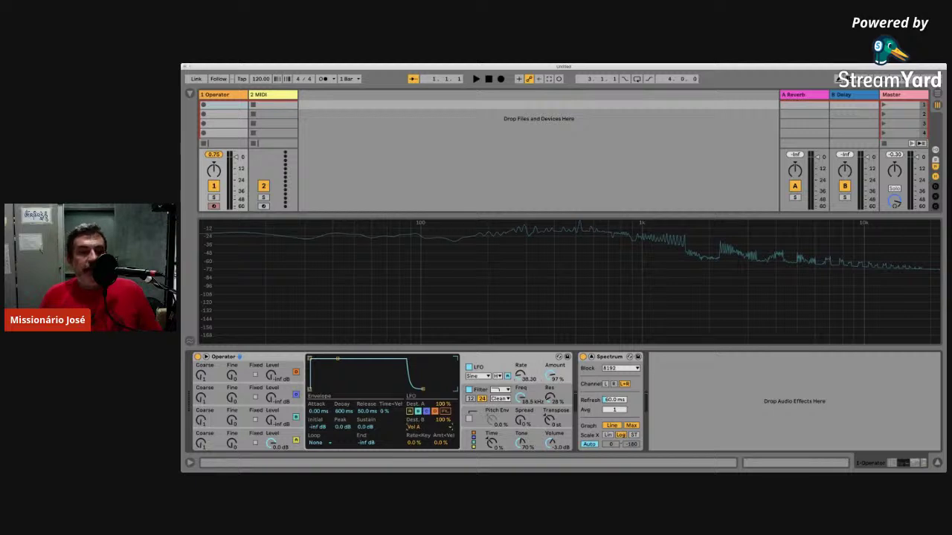
pyautogui.click(418, 241)
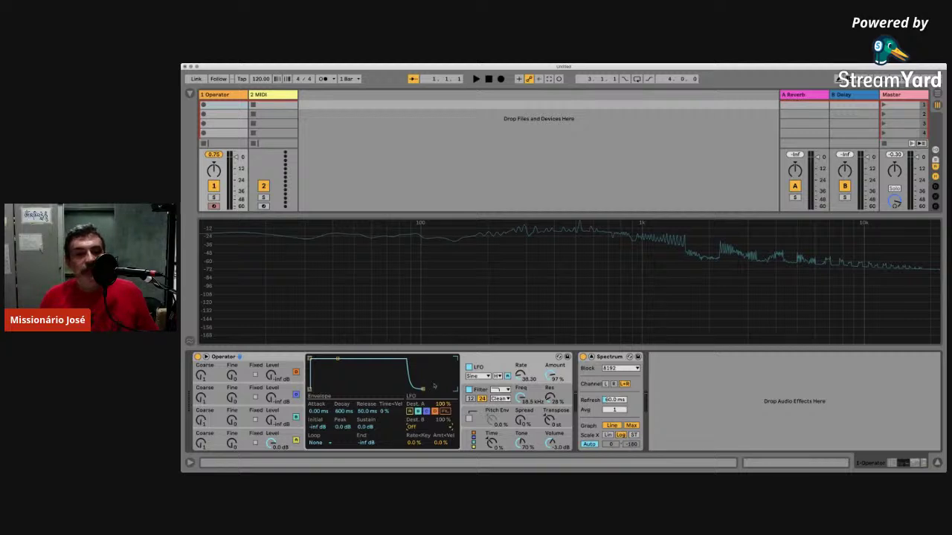
pyautogui.click(410, 410)
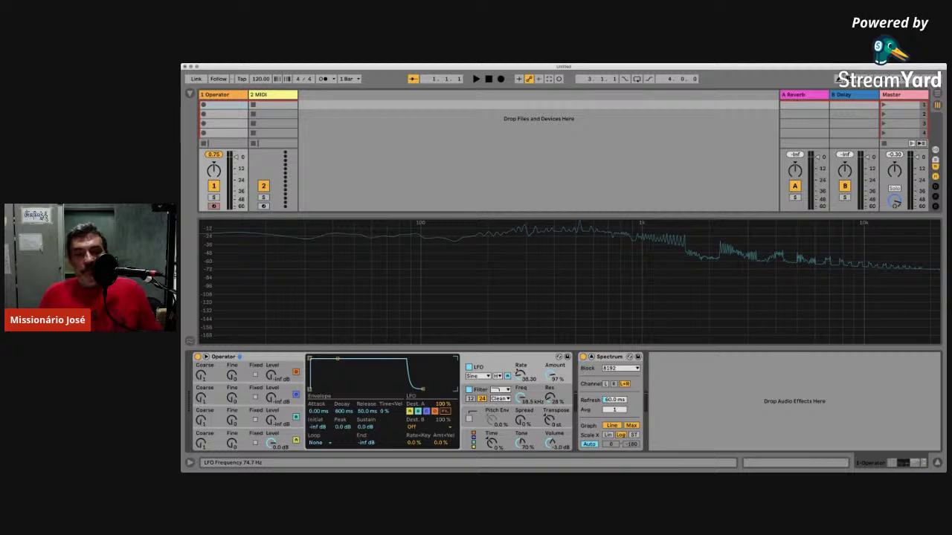
# - Switch the LFO to the L range at rate 67.53 and set its amount to 0.0 %, raising it to 18 %
pyautogui.moveTo(519, 376); pyautogui.dragTo(520, 424)
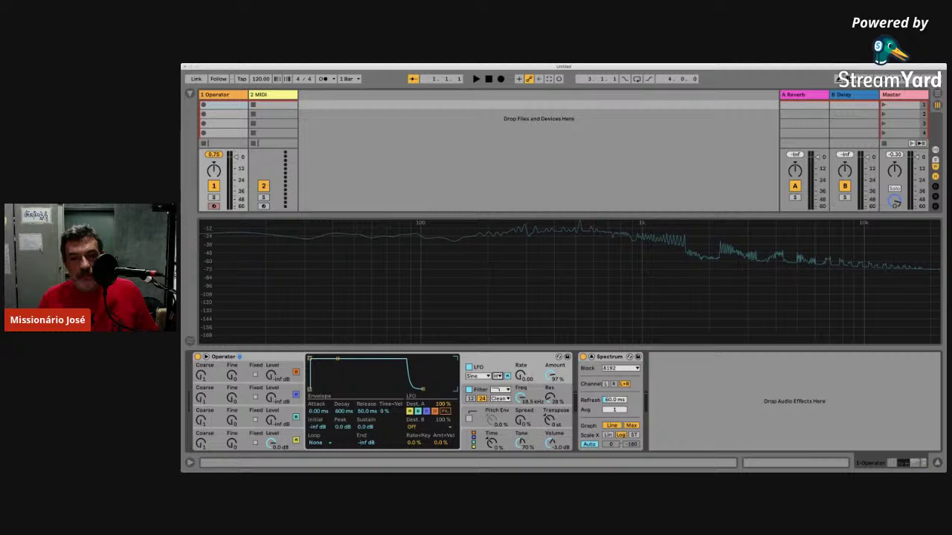
pyautogui.moveTo(520, 376); pyautogui.dragTo(520, 372)
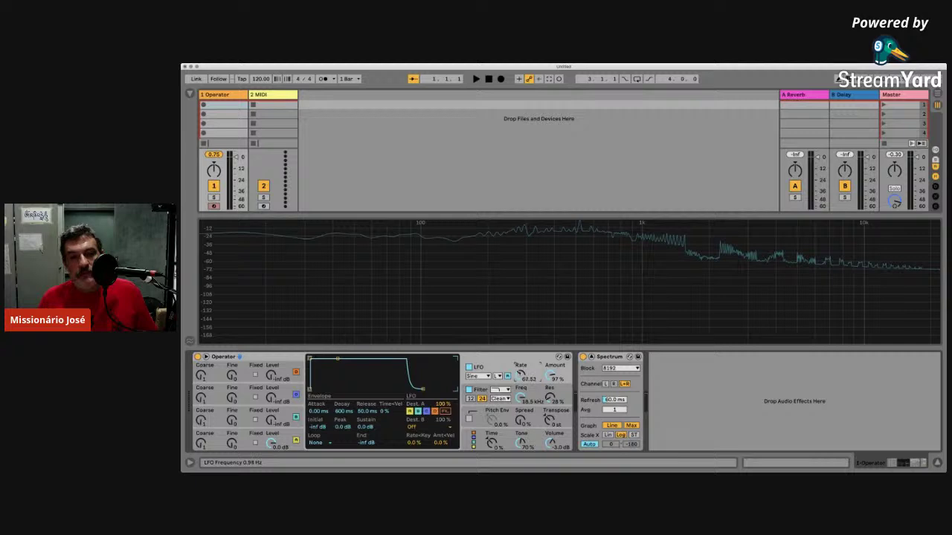
pyautogui.doubleClick(553, 373)
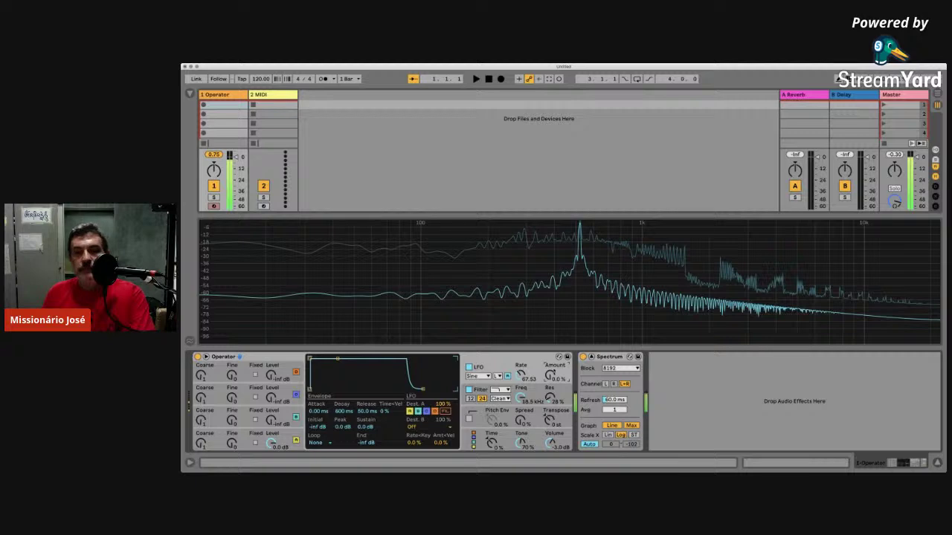
pyautogui.moveTo(553, 373); pyautogui.dragTo(552, 362)
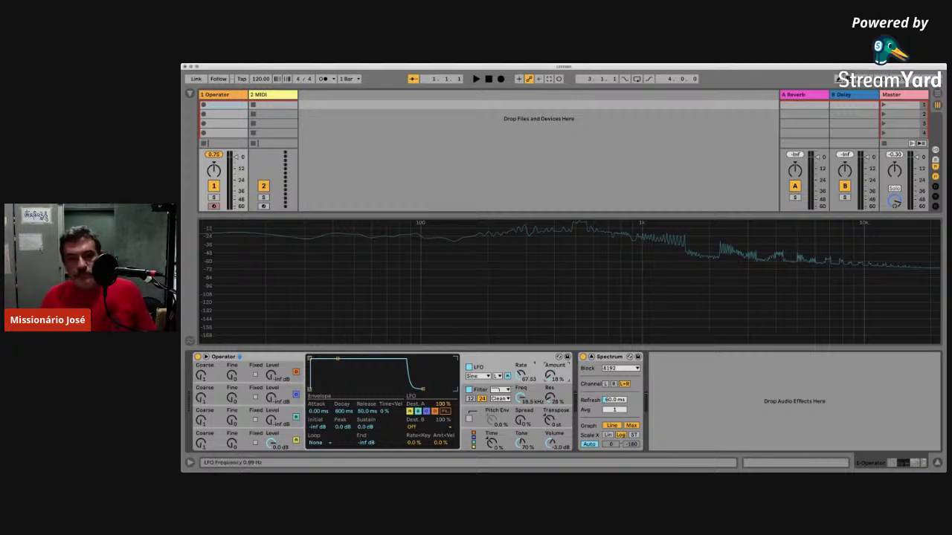
# - Turn the LFO off and play a sustained note to inspect the unmodulated sine's peak in Spectrum
pyautogui.press('a')
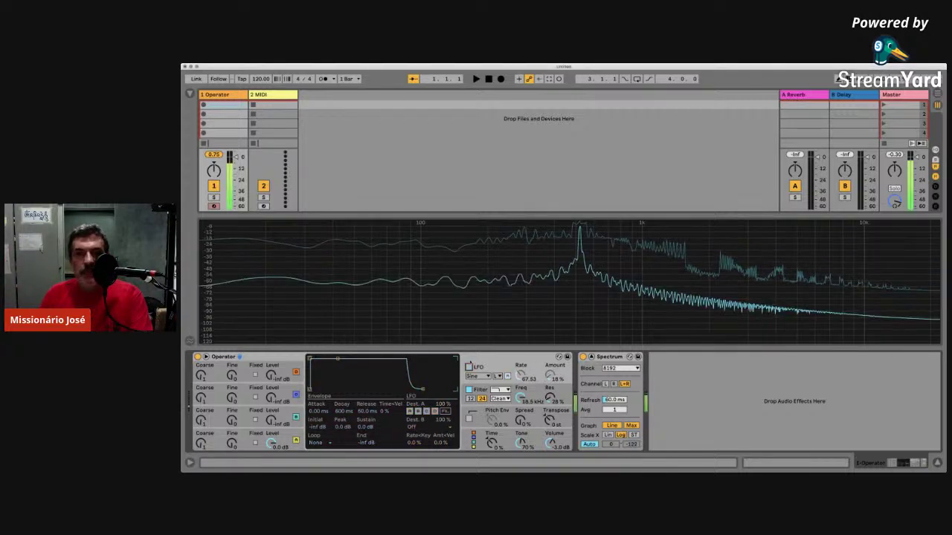
pyautogui.moveTo(565, 310)
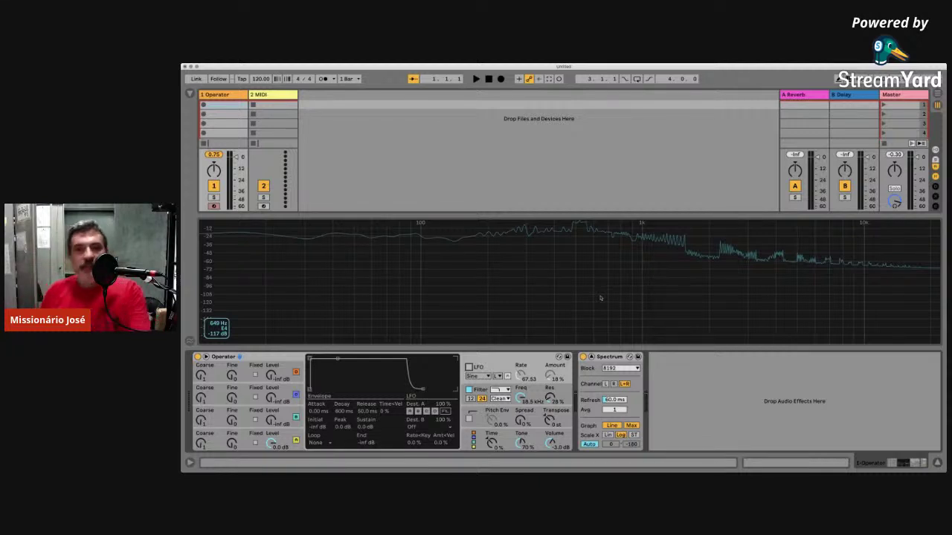
pyautogui.press('k')
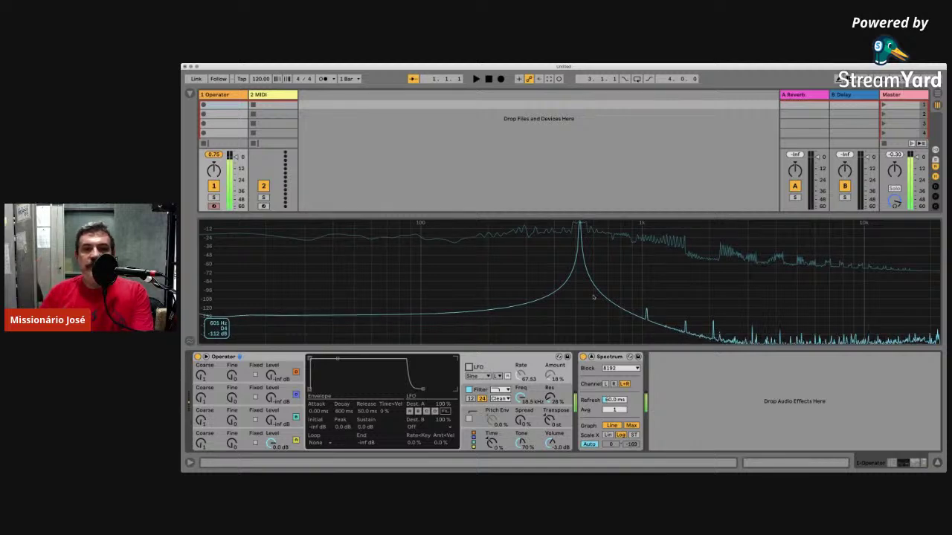
pyautogui.moveTo(580, 221)
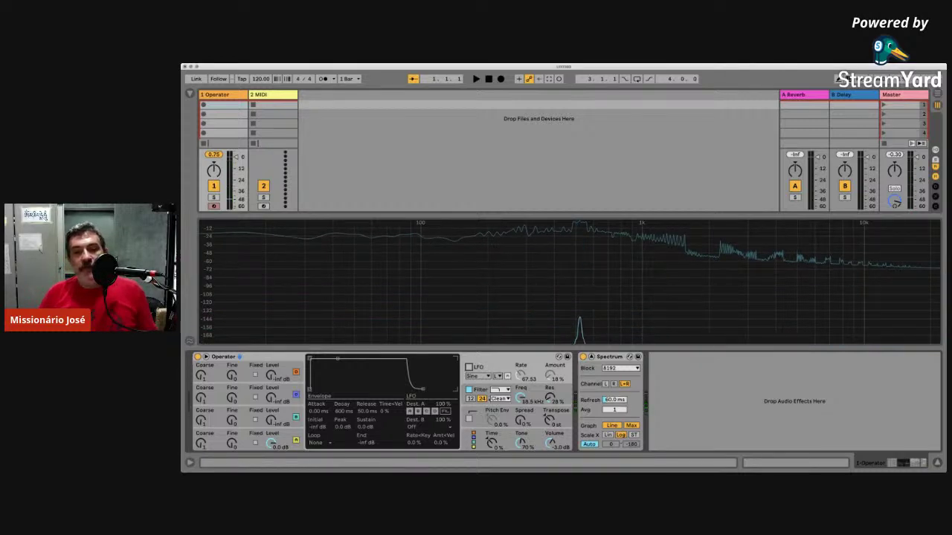
# - Turn the LFO back on and vary its amount through 34 %, 40 % and 48 % down to 23 % while playing
pyautogui.click(468, 367)
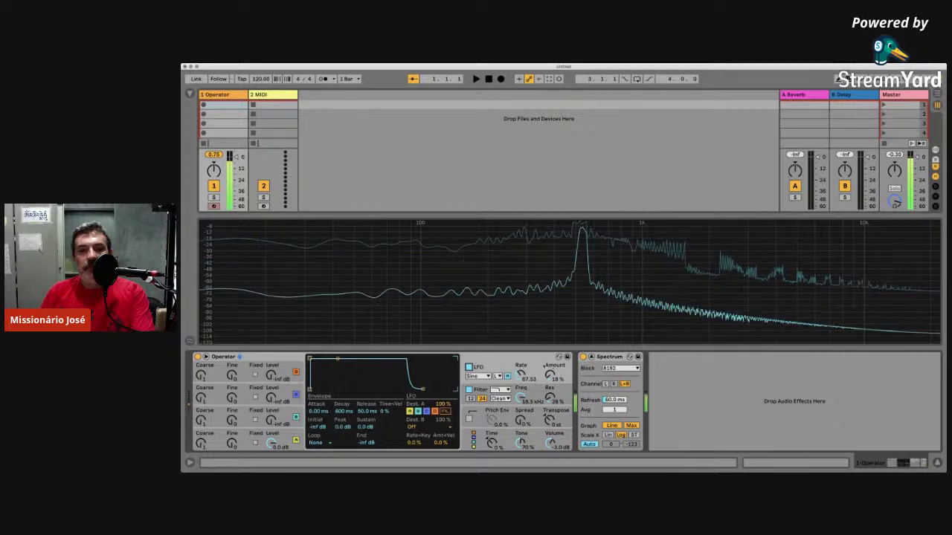
pyautogui.moveTo(551, 374)
pyautogui.mouseDown()
pyautogui.moveTo(550, 360)
pyautogui.moveTo(550, 377)
pyautogui.mouseUp()
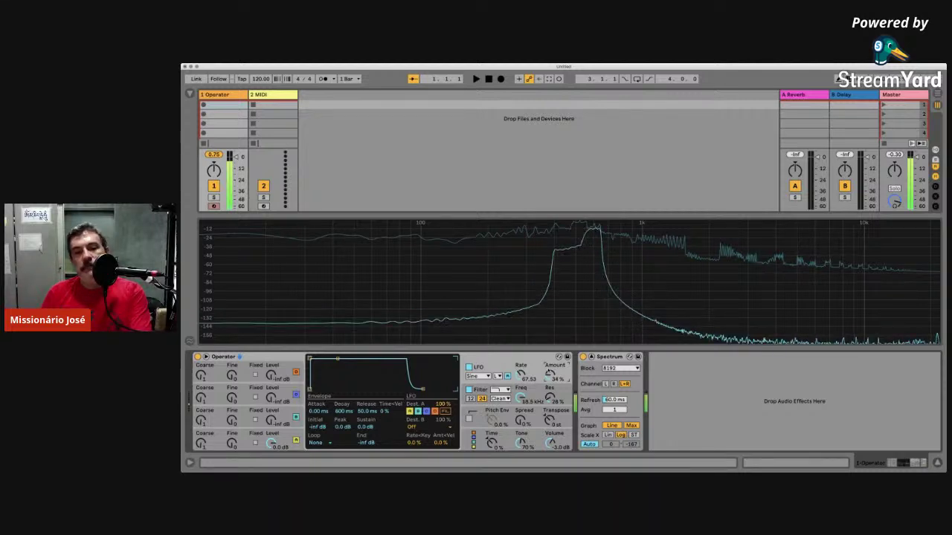
pyautogui.moveTo(550, 373); pyautogui.dragTo(550, 369)
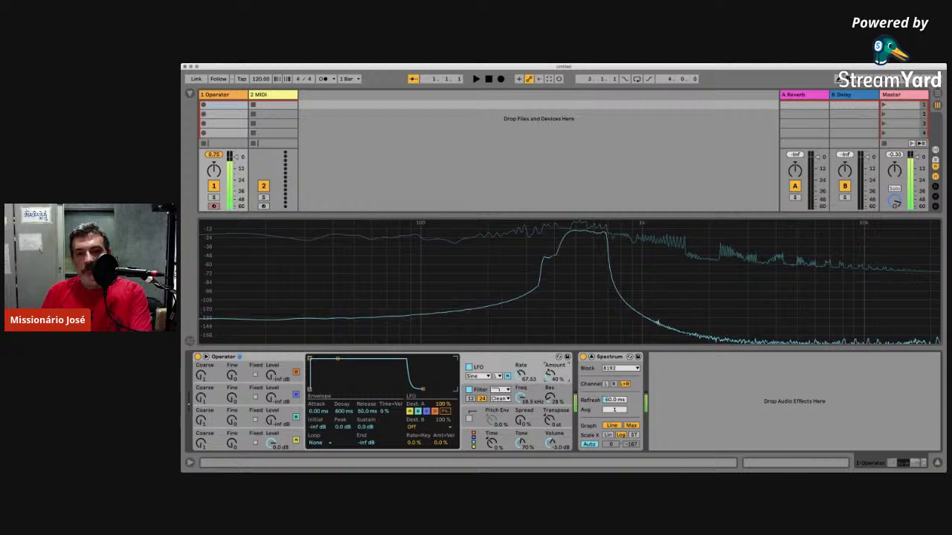
pyautogui.moveTo(550, 373); pyautogui.dragTo(550, 367)
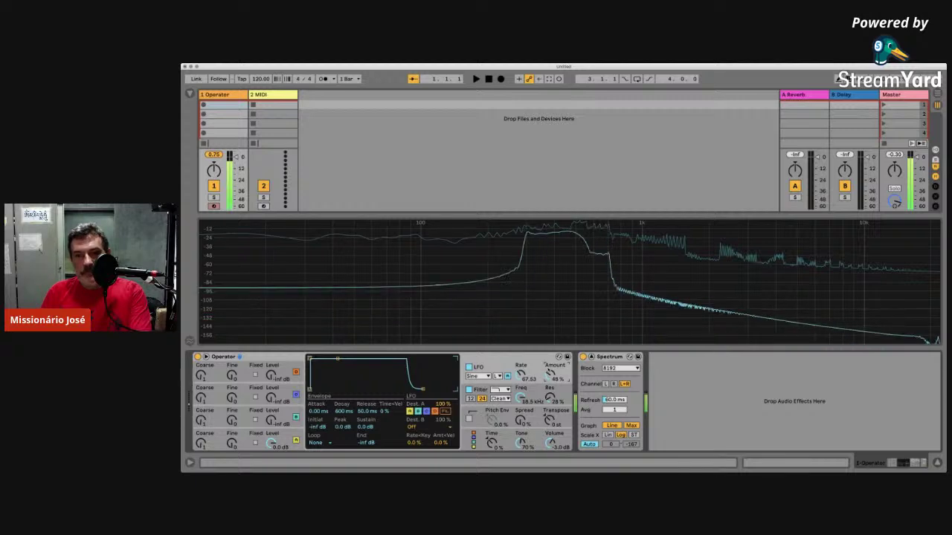
pyautogui.moveTo(550, 373); pyautogui.dragTo(550, 393)
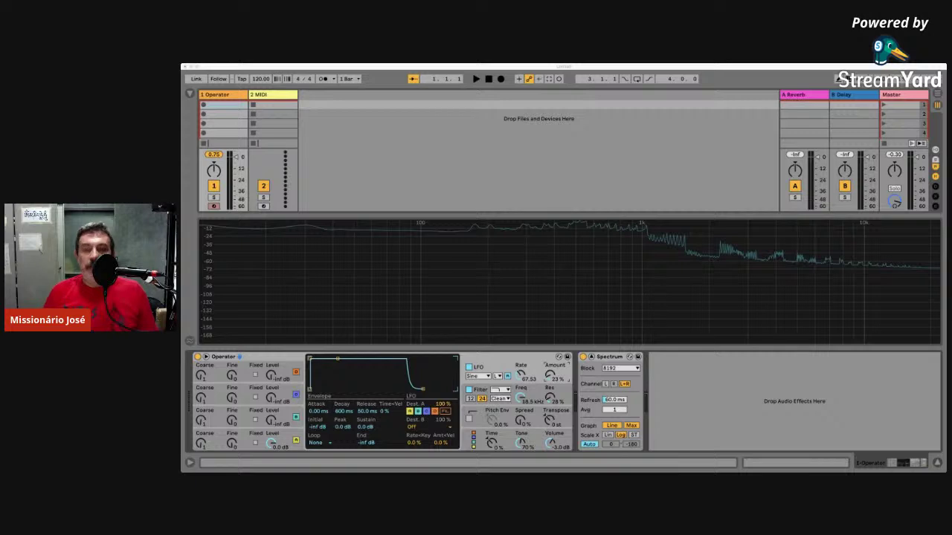
# - Return focus to the Live set, switch the LFO to the H range and lower its rate to 0.00
pyautogui.press('super+Tab')
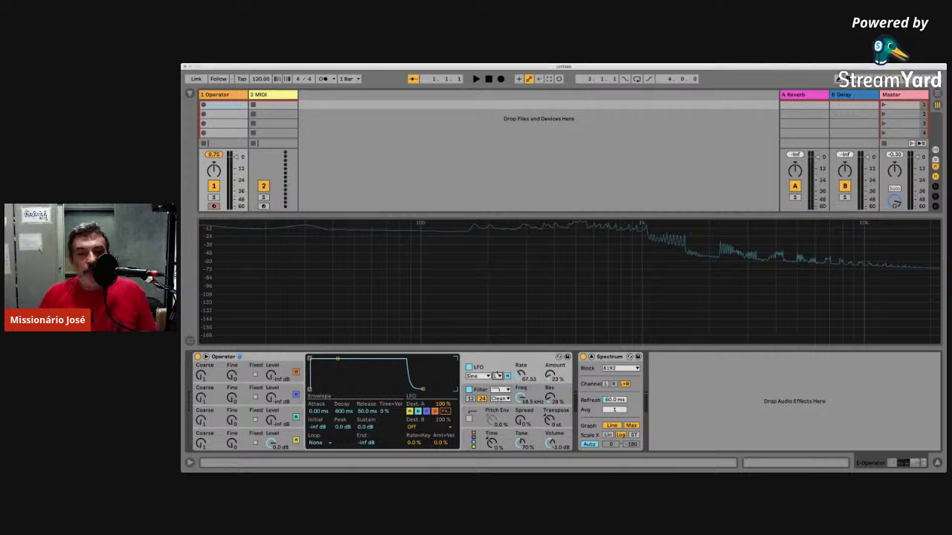
pyautogui.click(497, 386)
pyautogui.moveTo(521, 376); pyautogui.dragTo(521, 428)
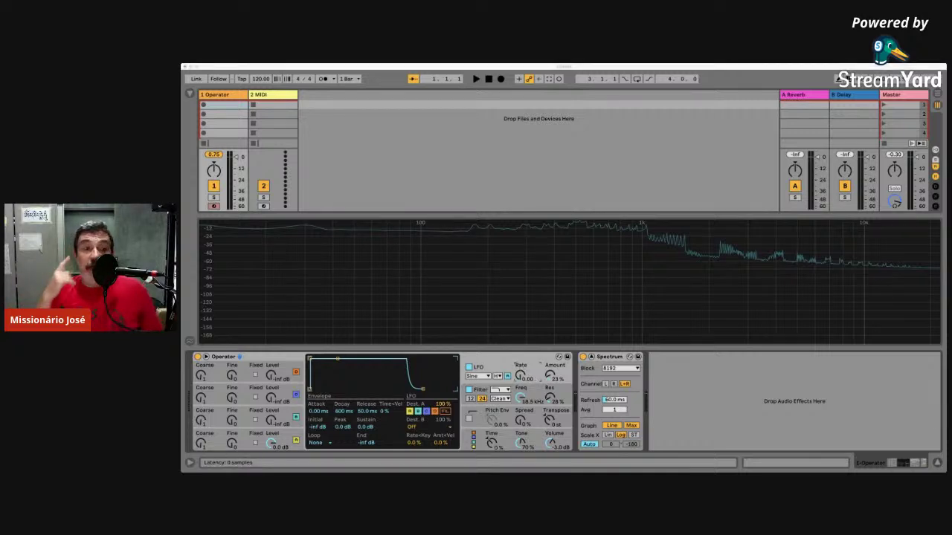
pyautogui.click(554, 355)
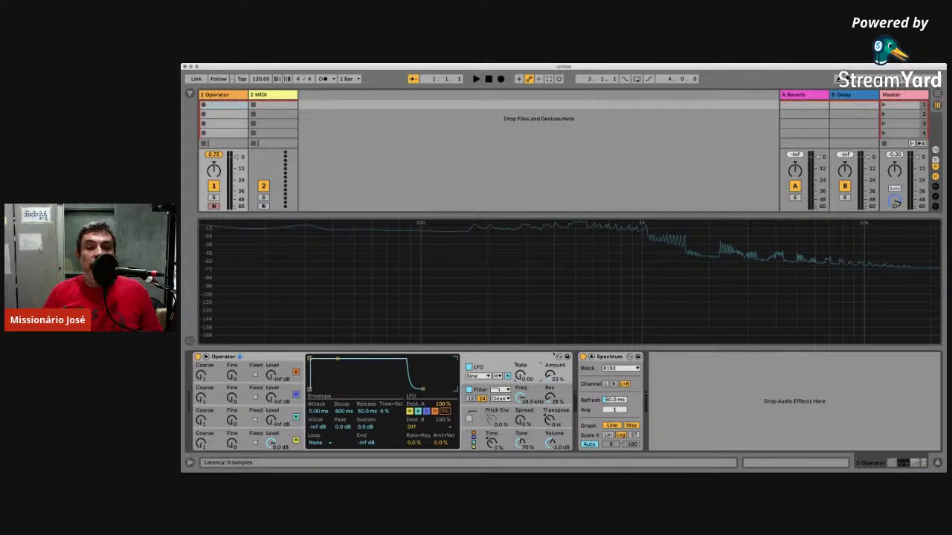
# - Lower the LFO amount to 0.0 %, raise it past 22 % and settle on 30 % while a note sounds
pyautogui.moveTo(550, 375); pyautogui.dragTo(551, 394)
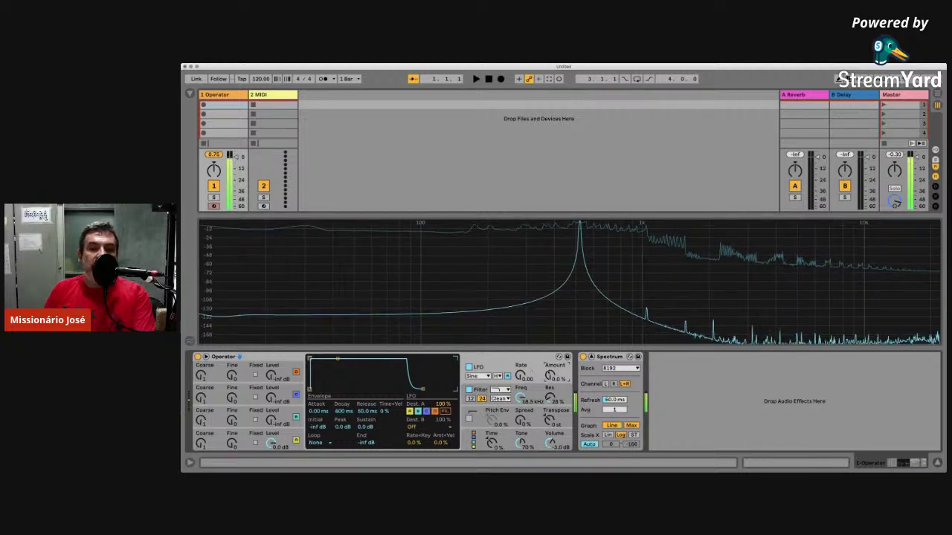
pyautogui.moveTo(550, 376); pyautogui.dragTo(550, 364)
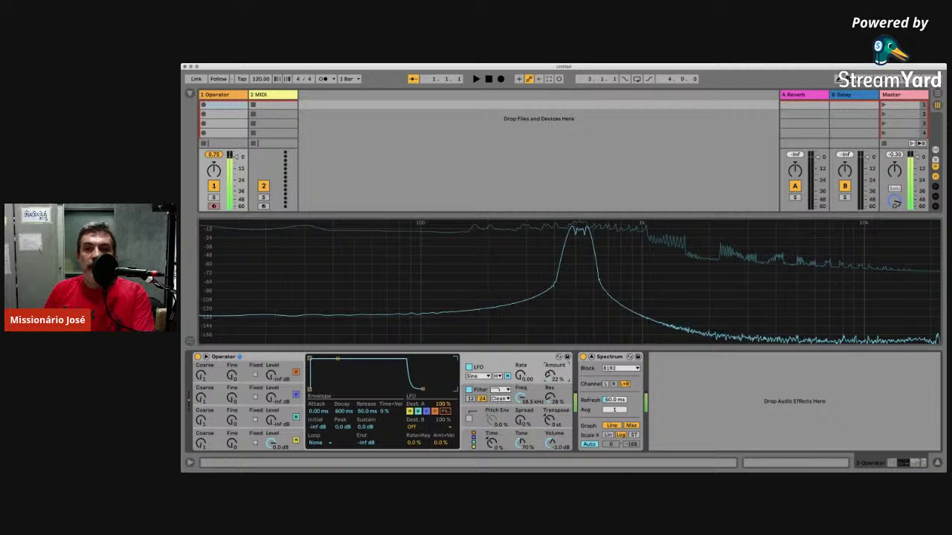
pyautogui.moveTo(550, 376); pyautogui.dragTo(550, 369)
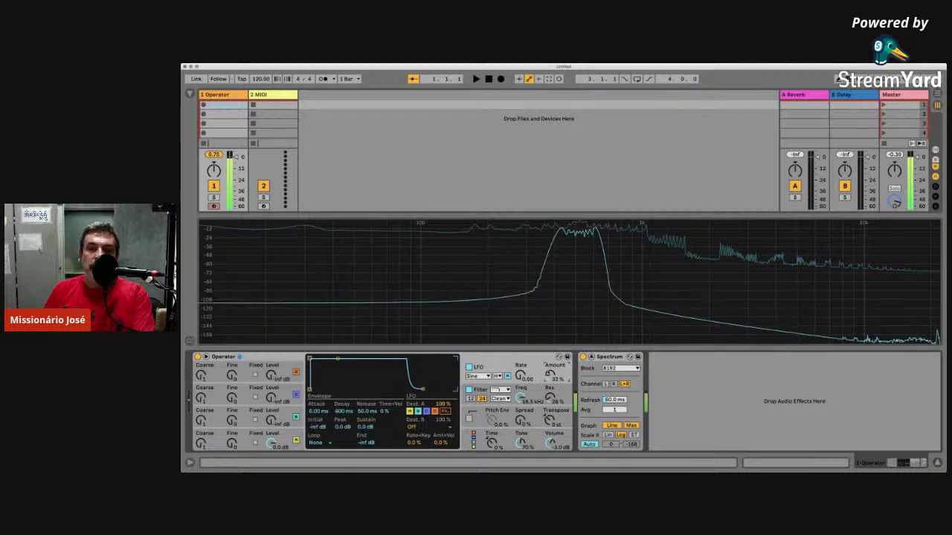
pyautogui.moveTo(550, 374); pyautogui.dragTo(550, 375)
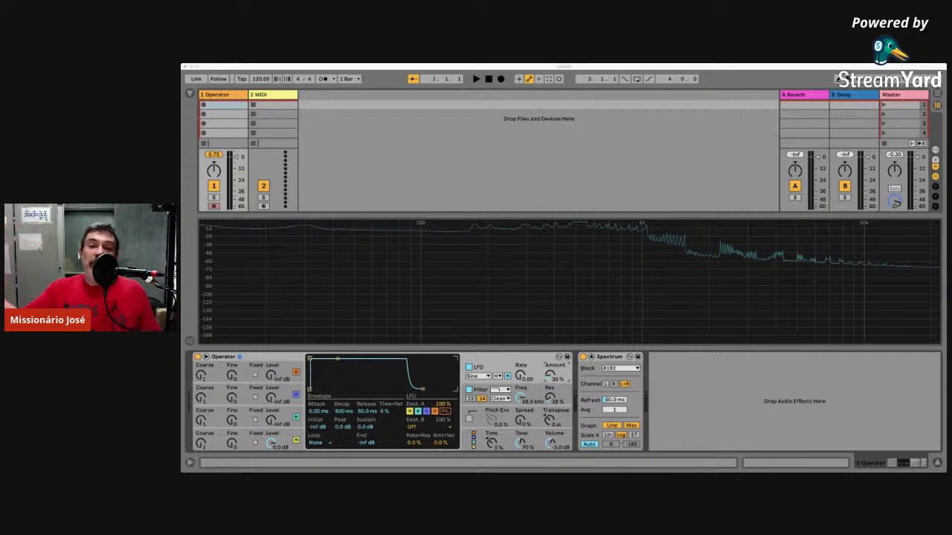
# - Play notes while raising the LFO rate to 16.13, continue sweeping it and return it to 0.00
pyautogui.press('super+Tab')
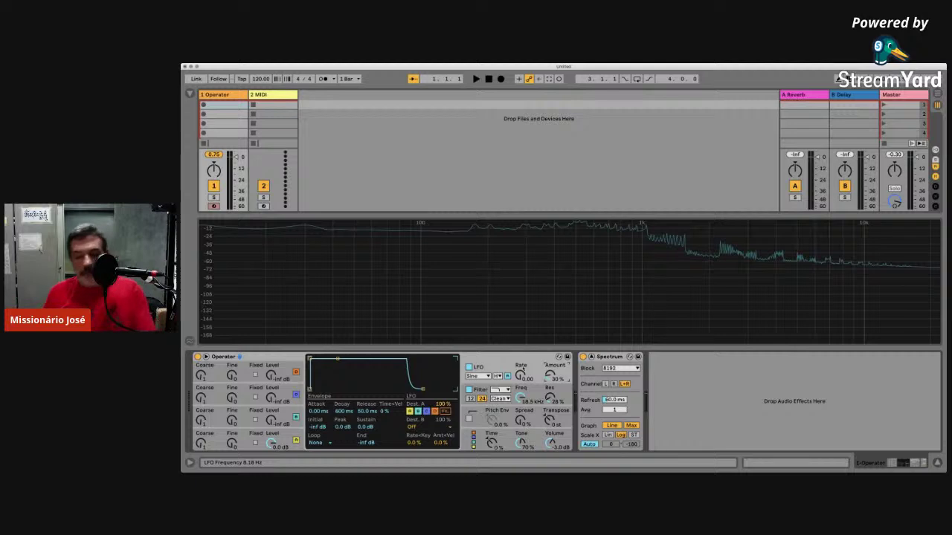
pyautogui.press('a')
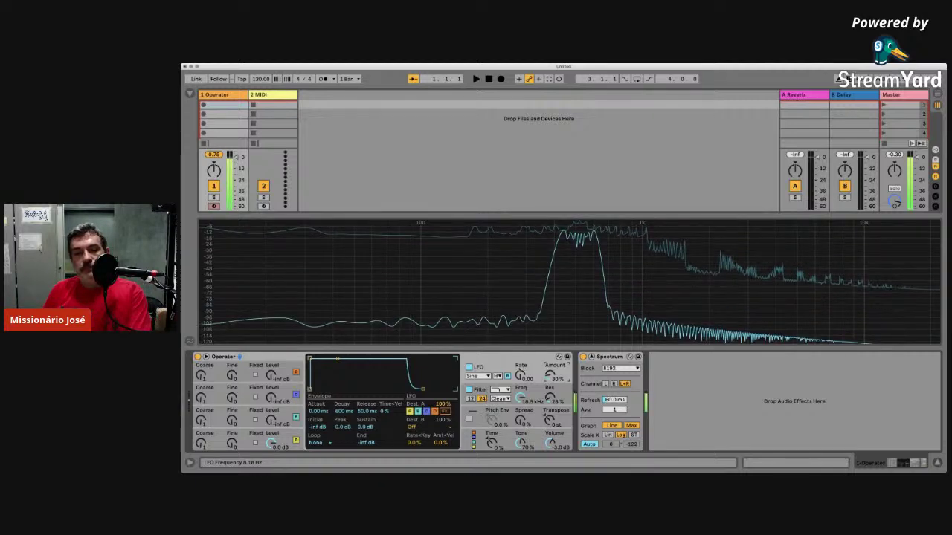
pyautogui.moveTo(519, 373); pyautogui.dragTo(520, 366)
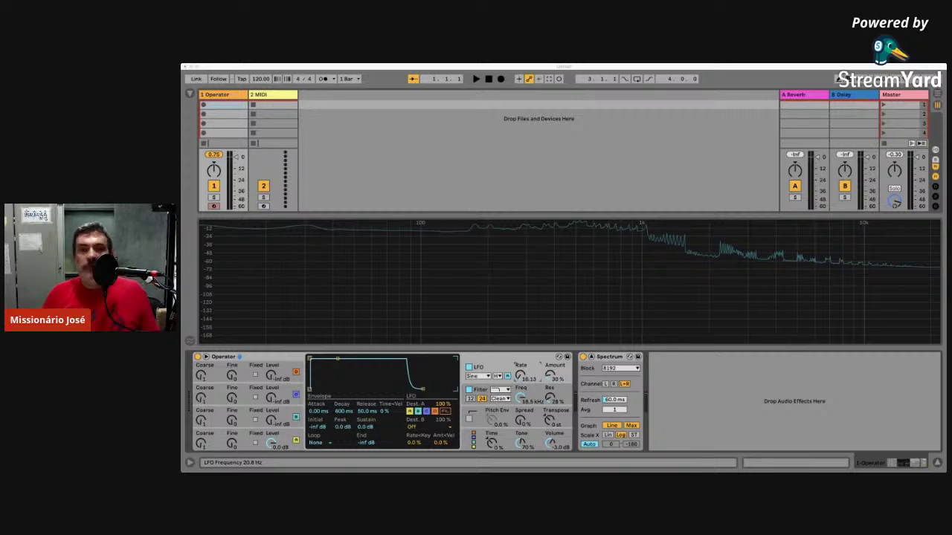
pyautogui.click(418, 304)
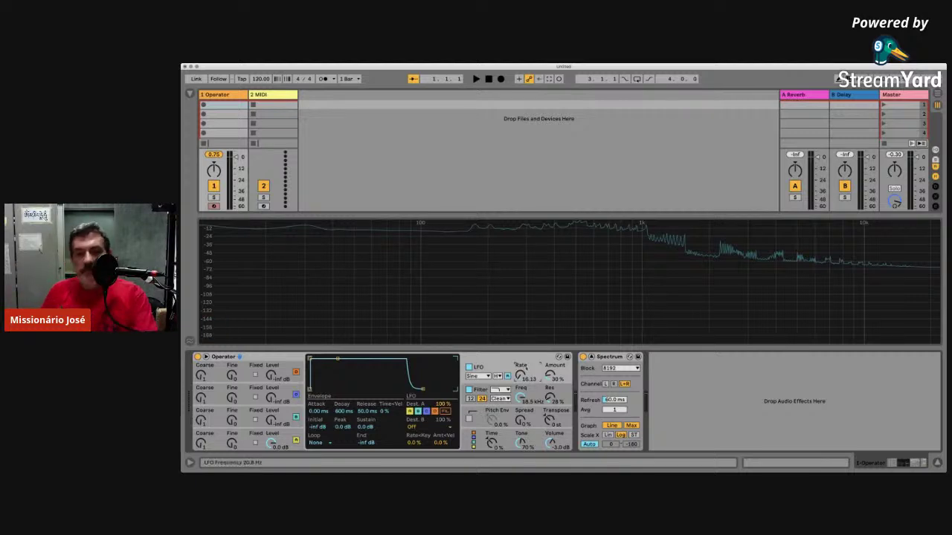
pyautogui.moveTo(522, 366); pyautogui.dragTo(519, 340)
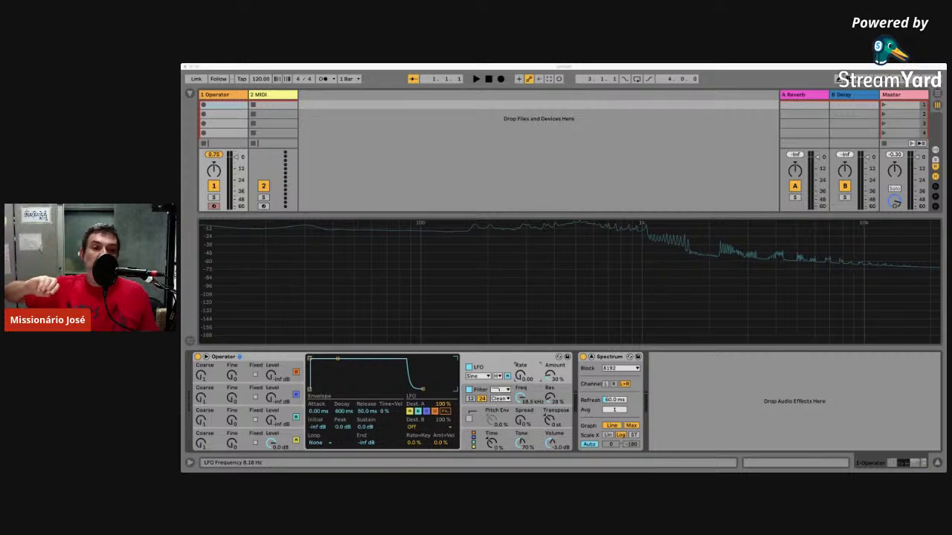
# - Return focus to the Live set and turn Operator's LFO off
pyautogui.press('super+Tab')
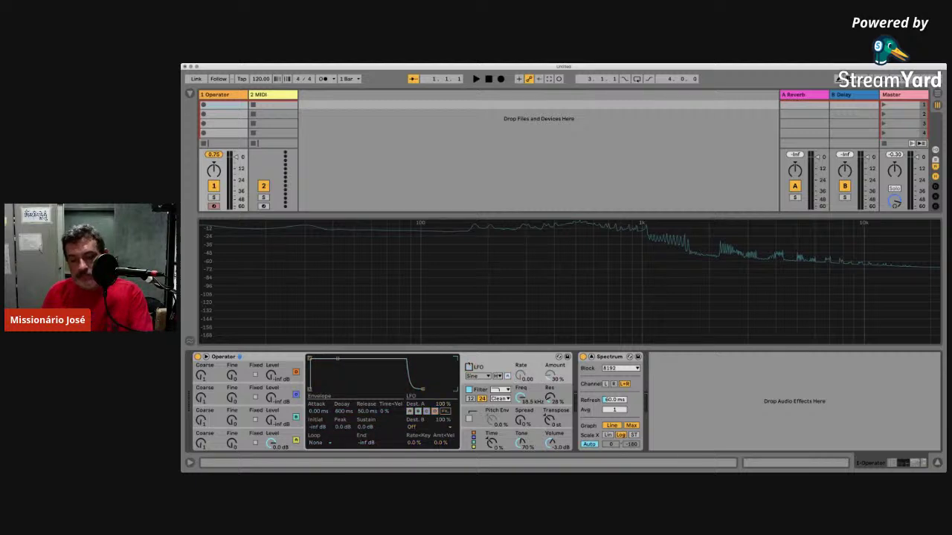
pyautogui.press('k')
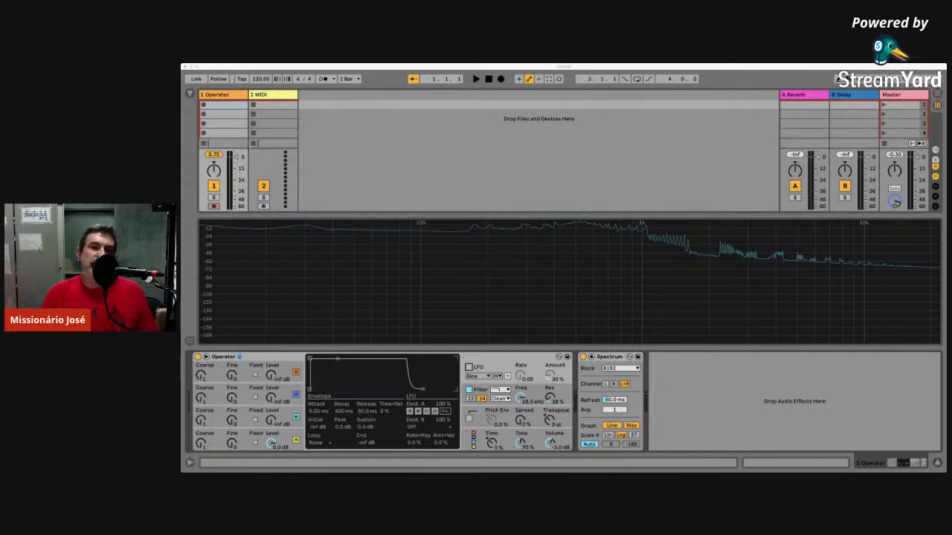
pyautogui.press('super+Tab')
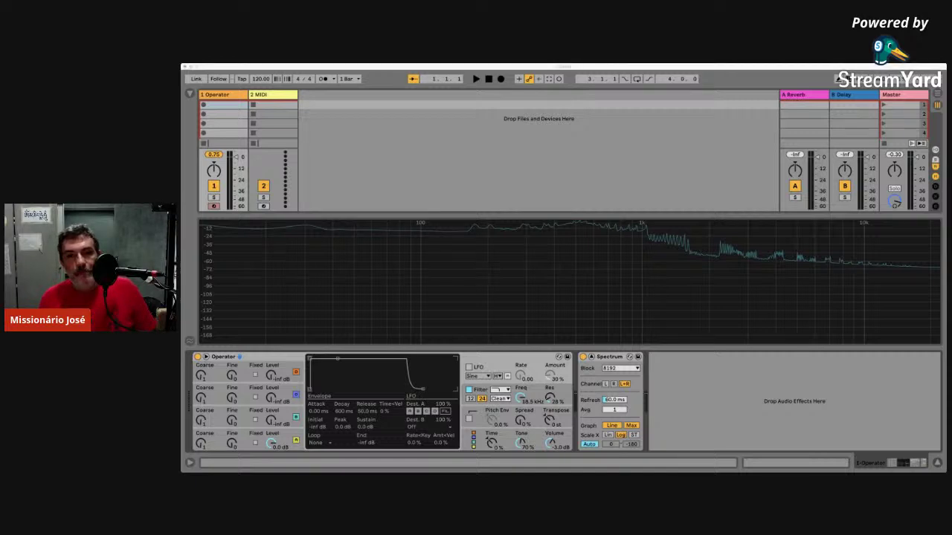
# - Return focus to the Live set, display Operator's algorithm and global settings, and show the Info View for Algorithm
pyautogui.click(508, 468)
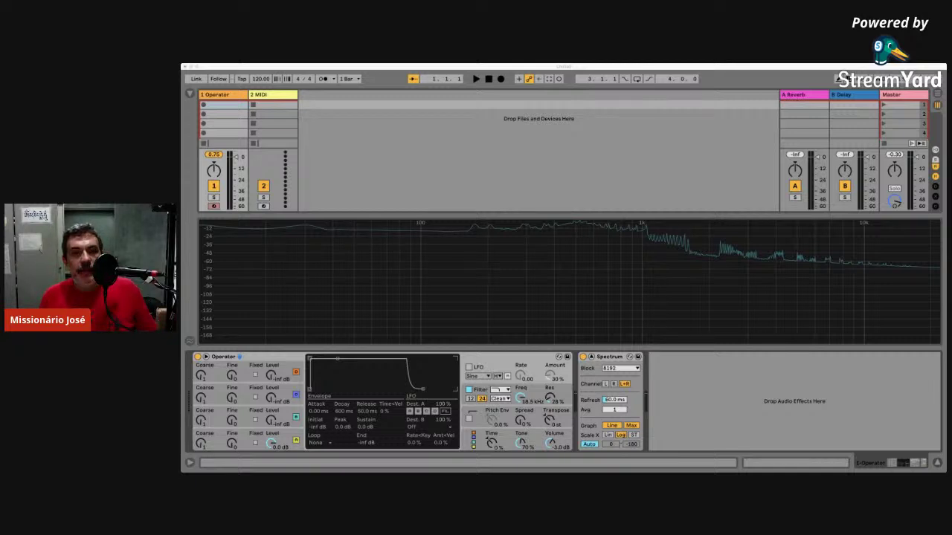
pyautogui.click(373, 338)
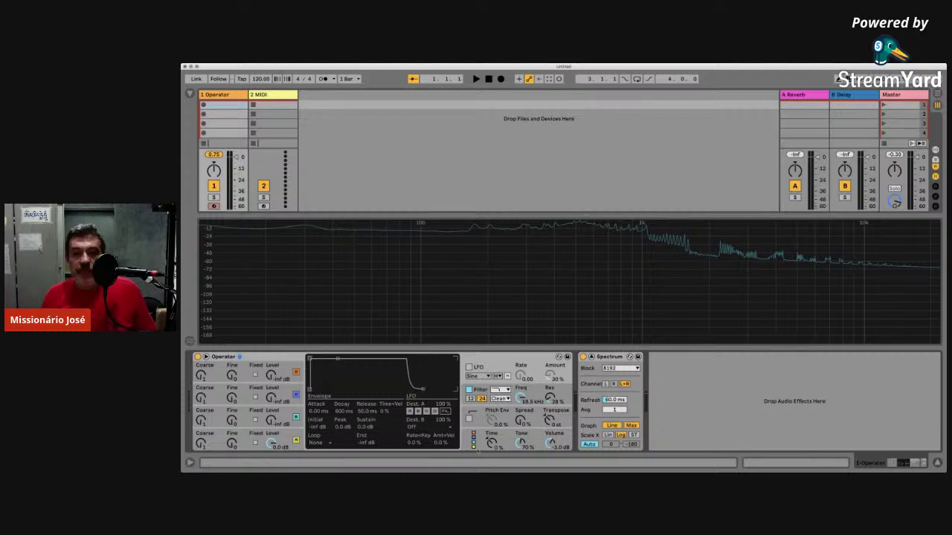
pyautogui.click(468, 438)
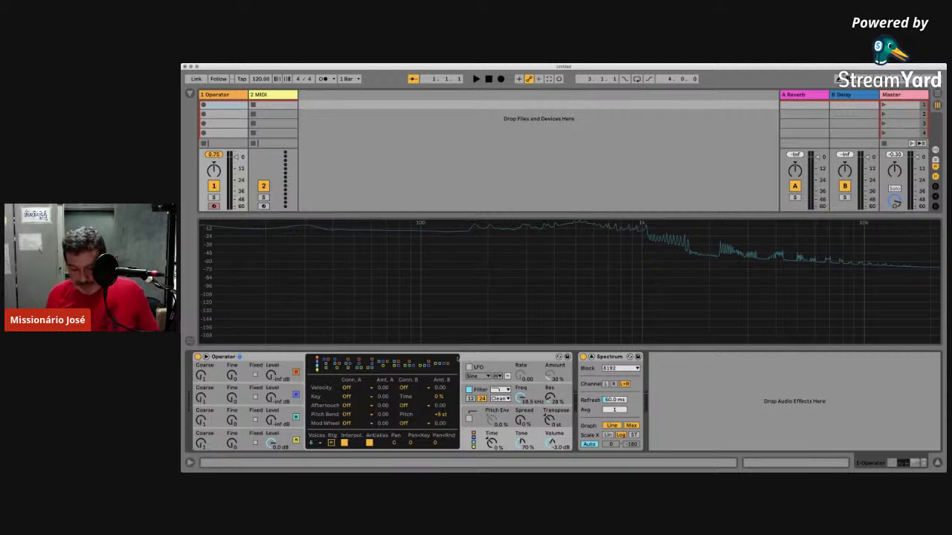
pyautogui.hotkey('shift', '?')
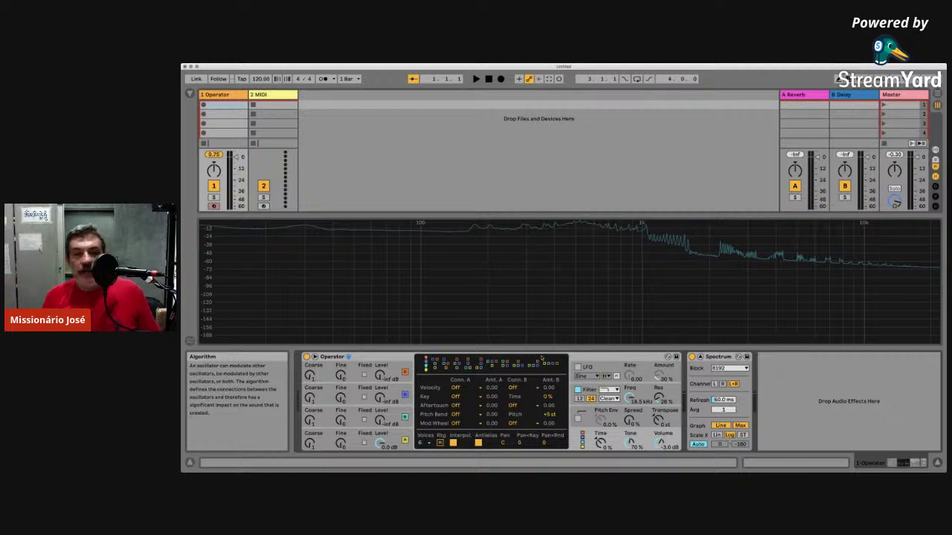
# - Hide the Info View and return focus to the Live set
pyautogui.hotkey('shift', '?')
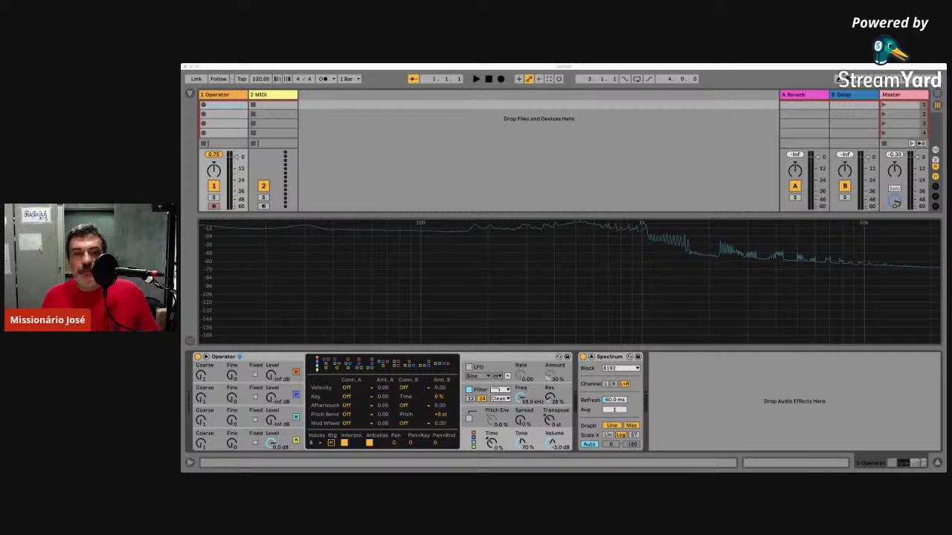
pyautogui.press('super+Tab')
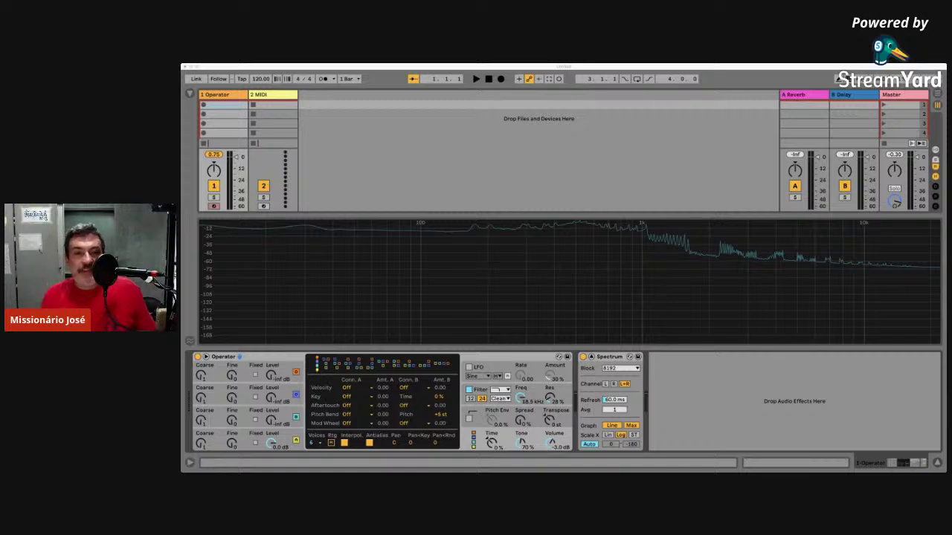
pyautogui.click(285, 365)
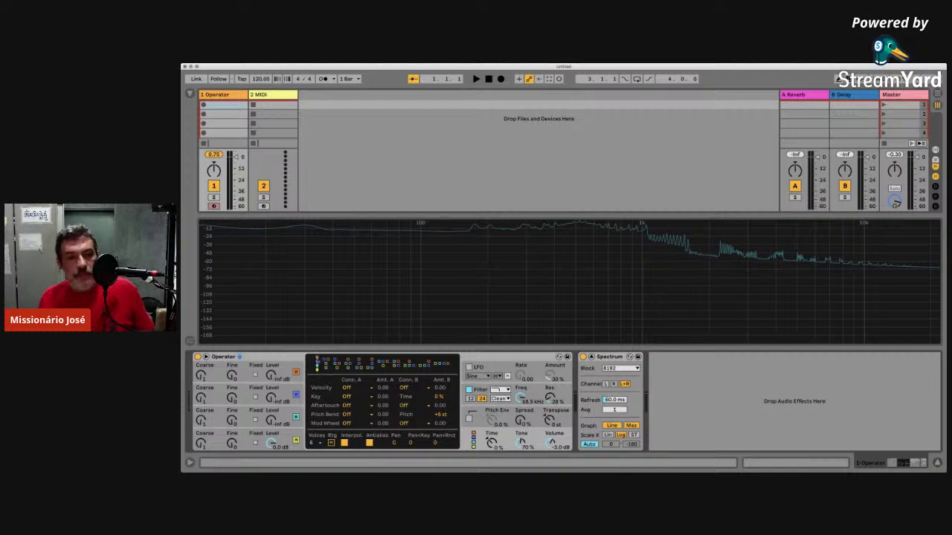
pyautogui.press('super+Tab')
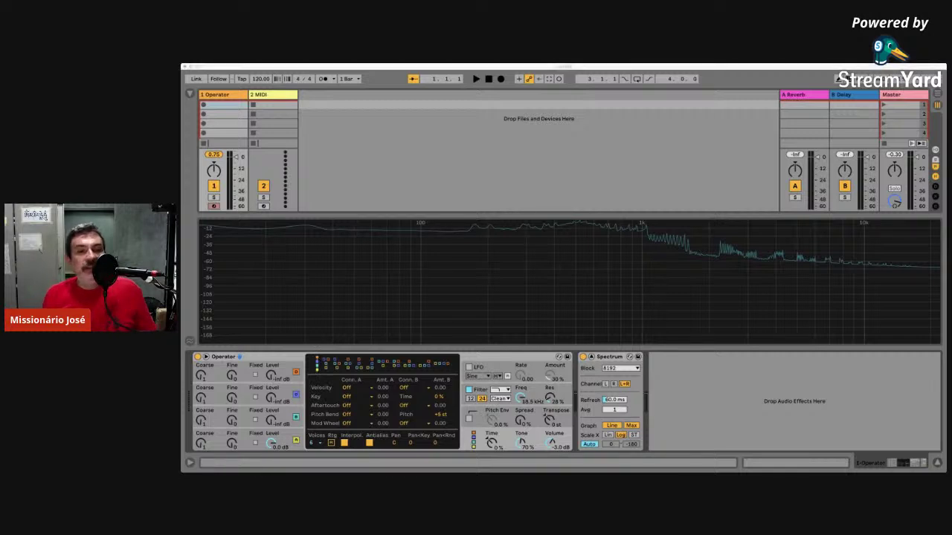
pyautogui.click(296, 373)
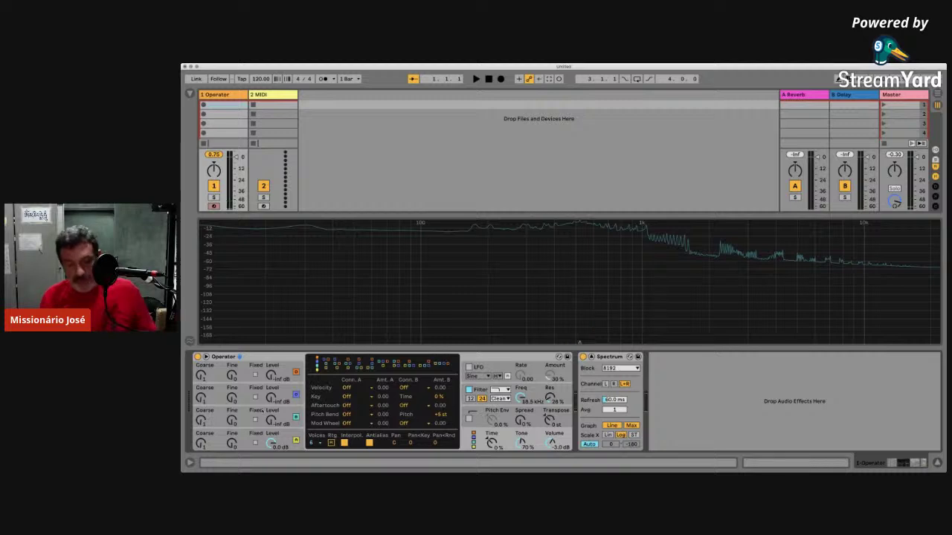
pyautogui.press('super+Tab')
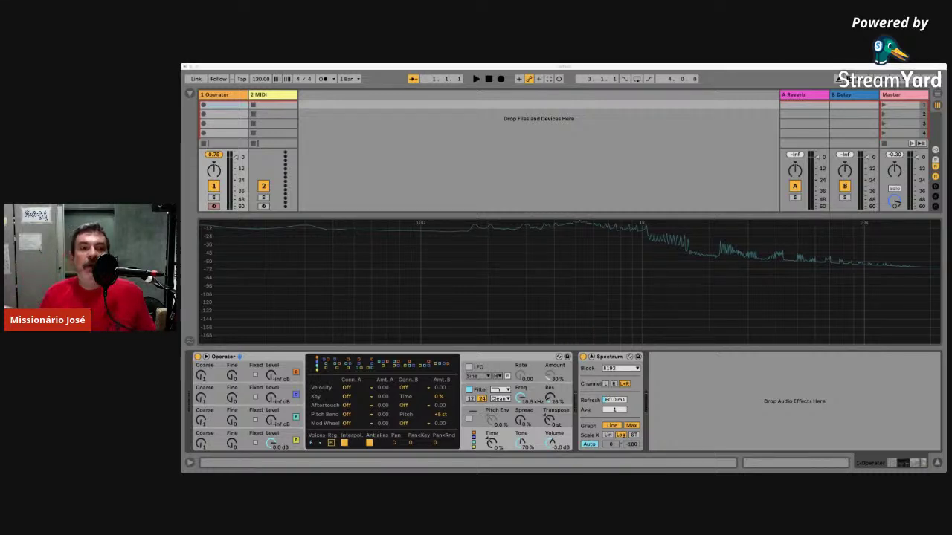
pyautogui.click(267, 326)
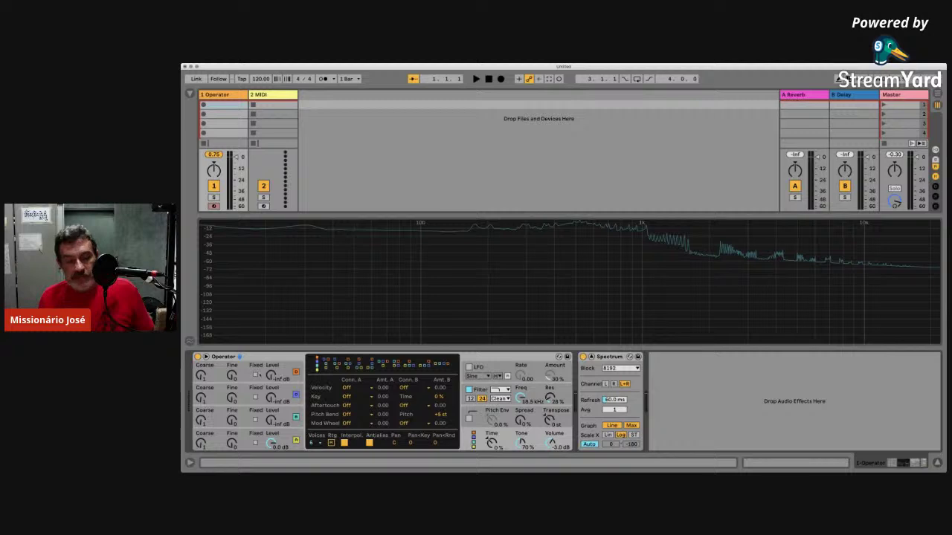
# - Play a note, raise oscillator B's level to -7.2 dB and return it to -inf dB
pyautogui.press('k')
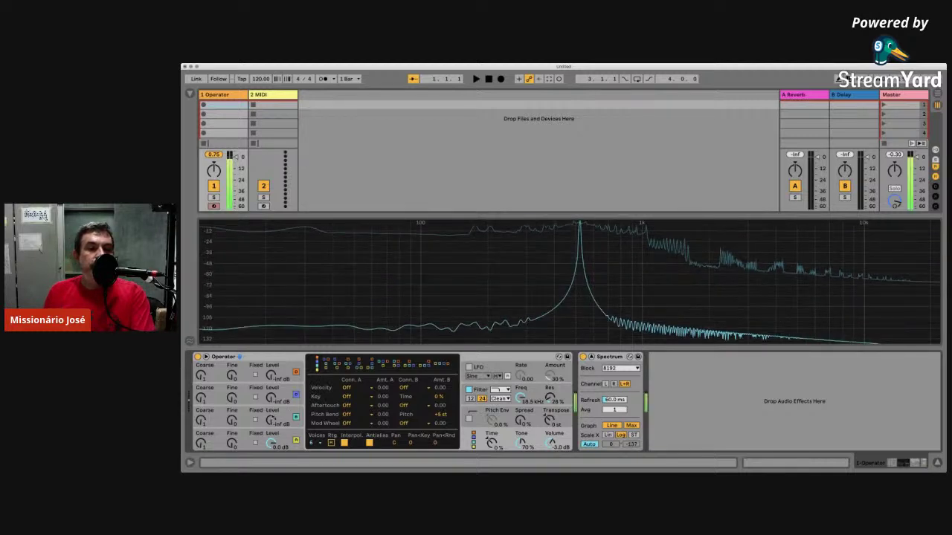
pyautogui.click(272, 421)
pyautogui.moveTo(272, 420)
pyautogui.mouseDown()
pyautogui.moveTo(272, 404)
pyautogui.moveTo(273, 419)
pyautogui.mouseUp()
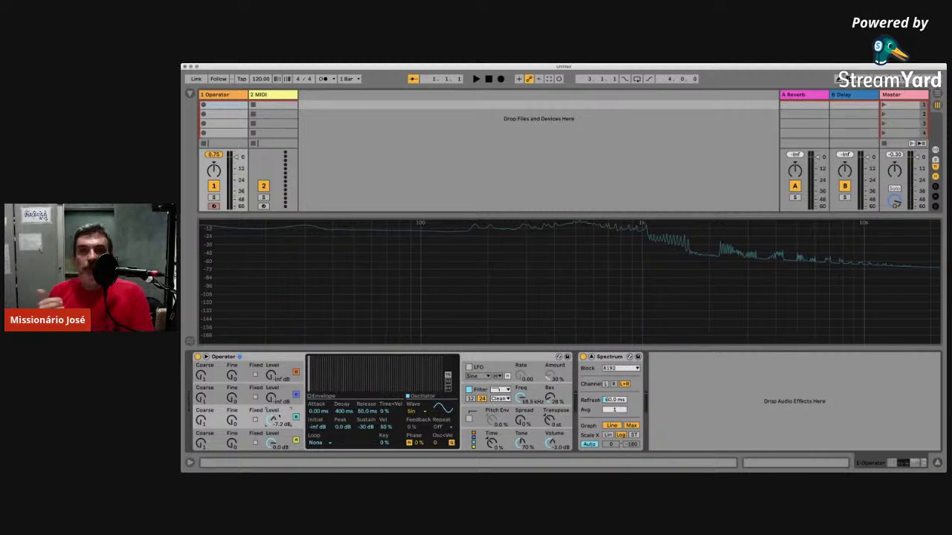
pyautogui.moveTo(275, 419); pyautogui.dragTo(276, 422)
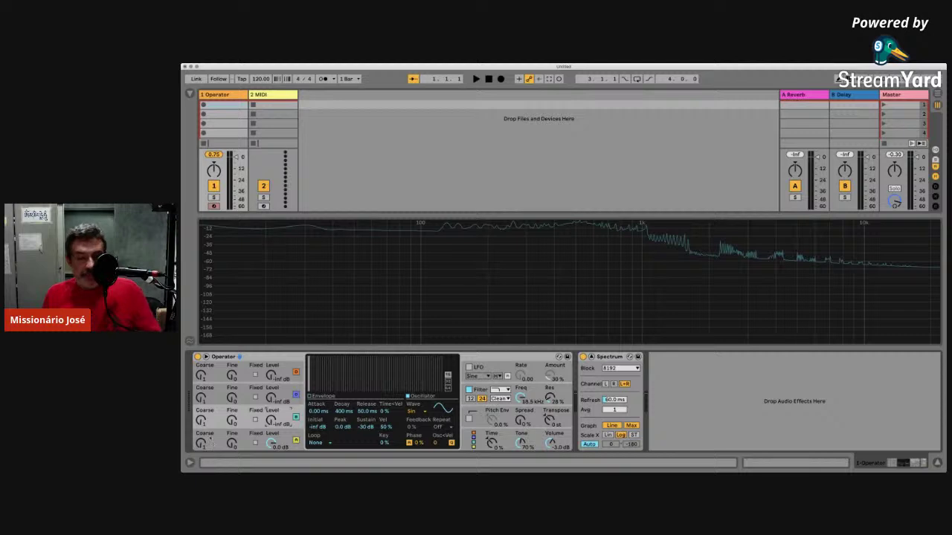
# - Return focus to the Live set and play notes while raising oscillator A's coarse tuning to 4 and higher
pyautogui.press('k')
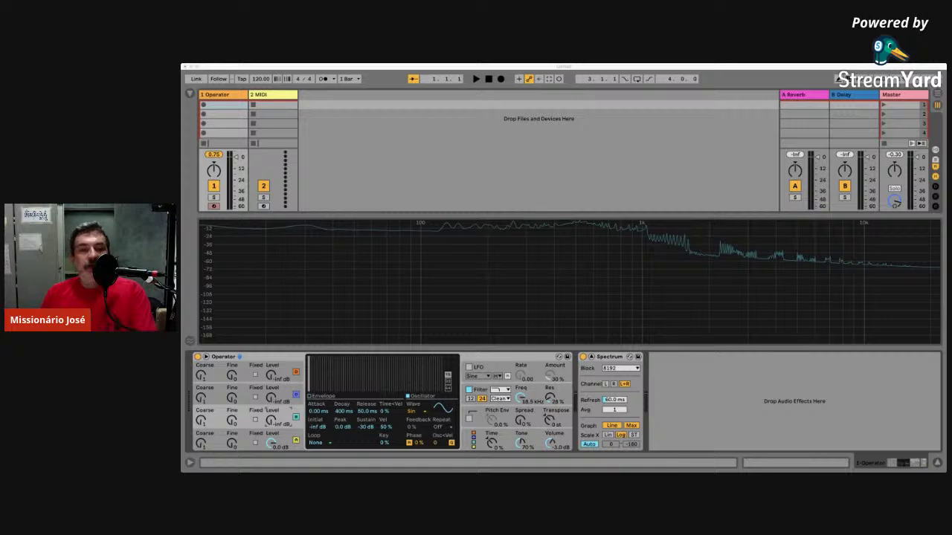
pyautogui.click(319, 429)
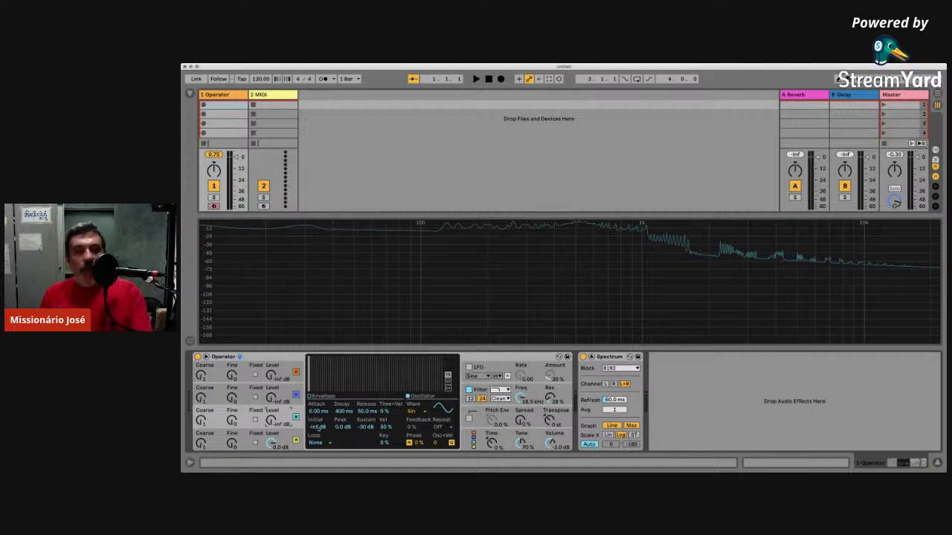
pyautogui.press('k')
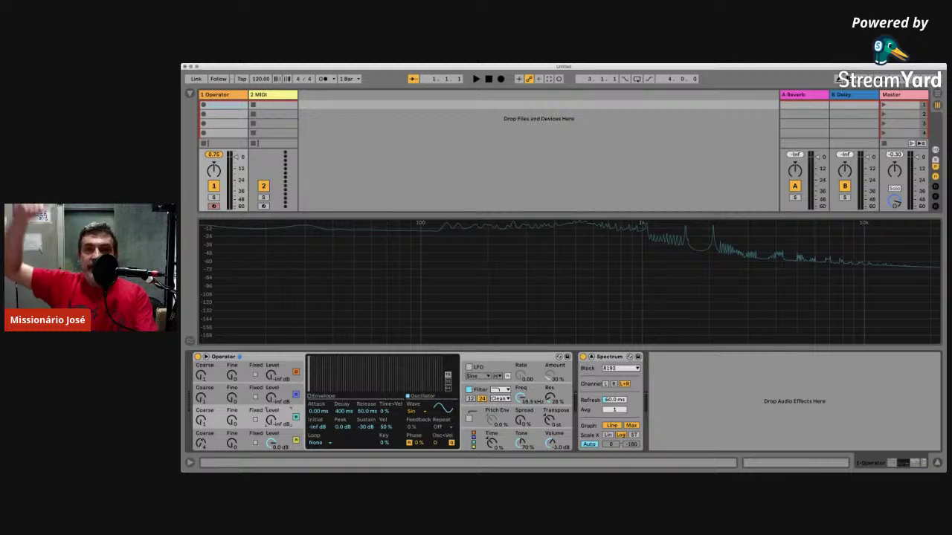
pyautogui.press('a')
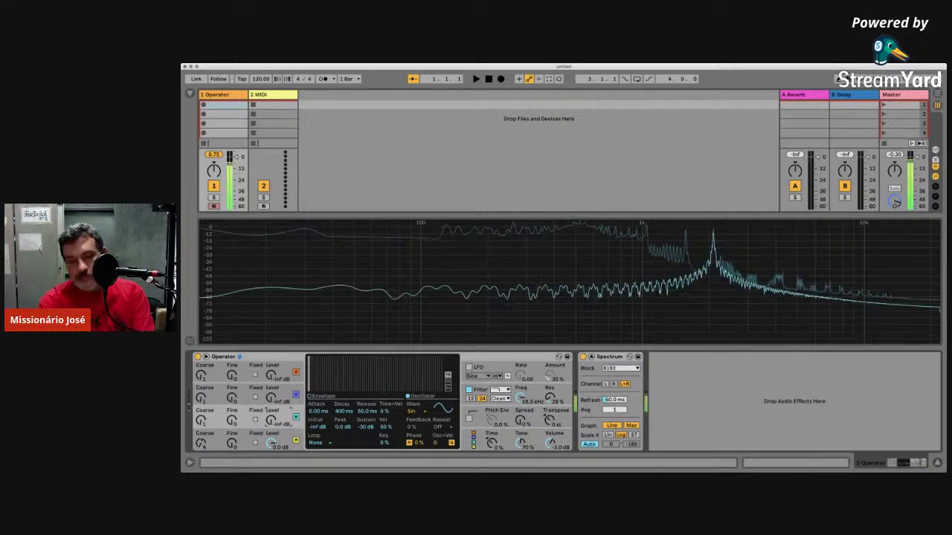
pyautogui.press('d')
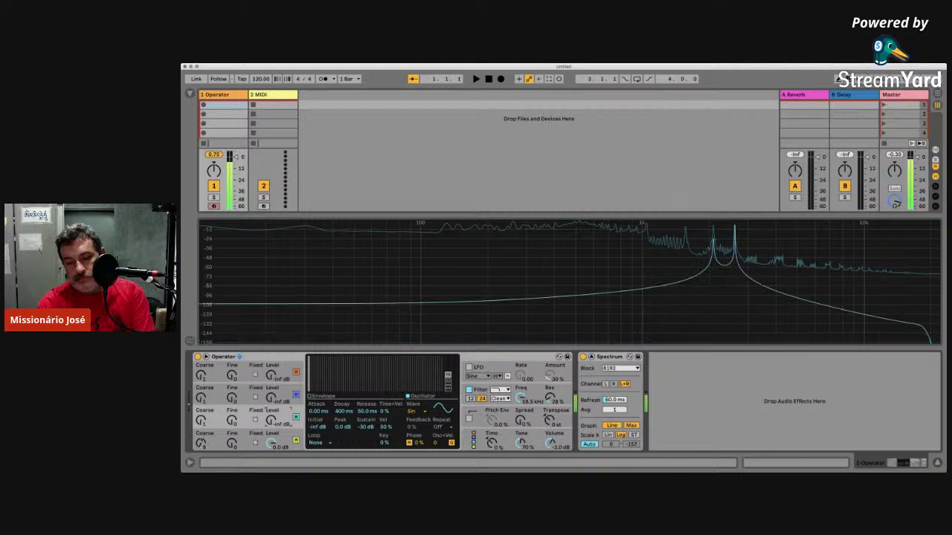
# - Continue playing notes while sweeping oscillator A's coarse tuning through higher harmonics and back to 1
pyautogui.press('g')
pyautogui.press('h')
pyautogui.press('k')
pyautogui.press('z')
pyautogui.press('k')
pyautogui.press('g')
pyautogui.press('a')
pyautogui.press('z')
pyautogui.press('a')
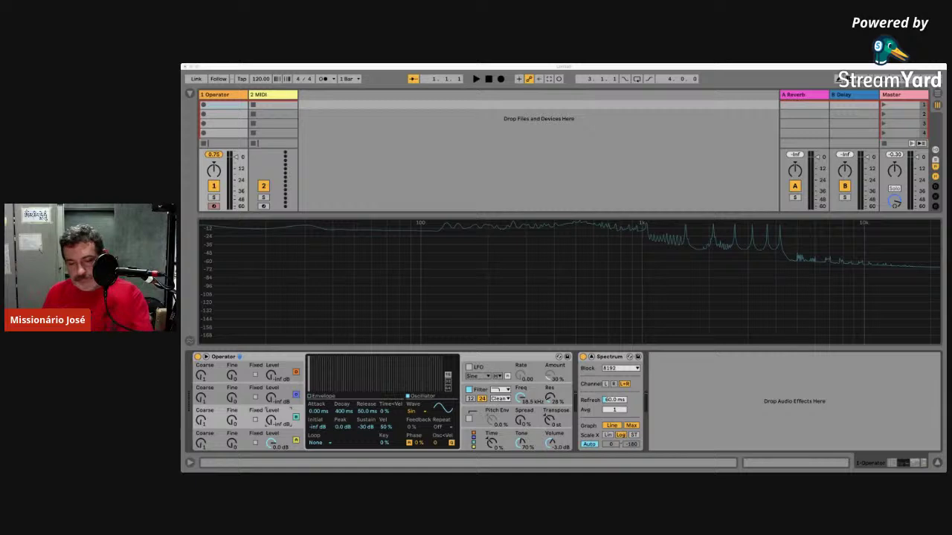
# - Play notes while stepping oscillator A's coarse tuning up to 5, and reset it to 1
pyautogui.press('a')
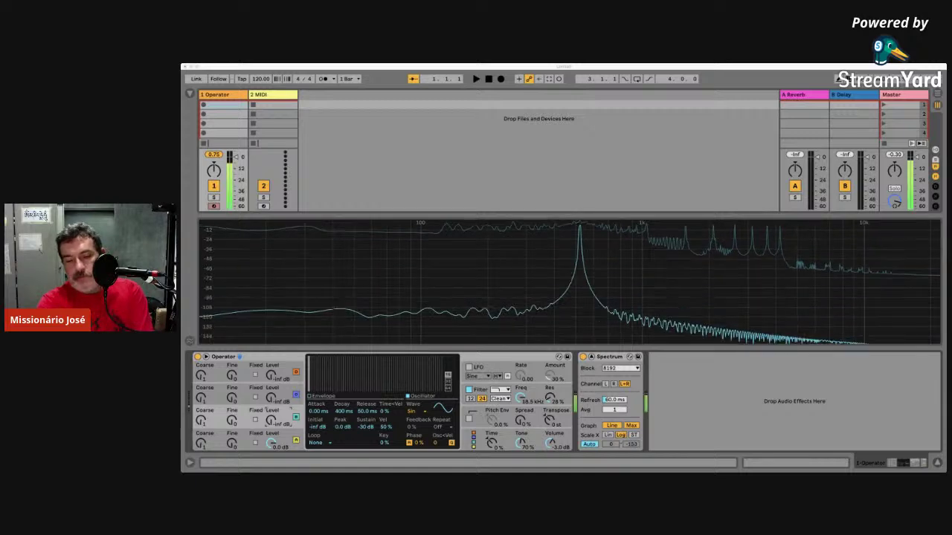
pyautogui.press('k')
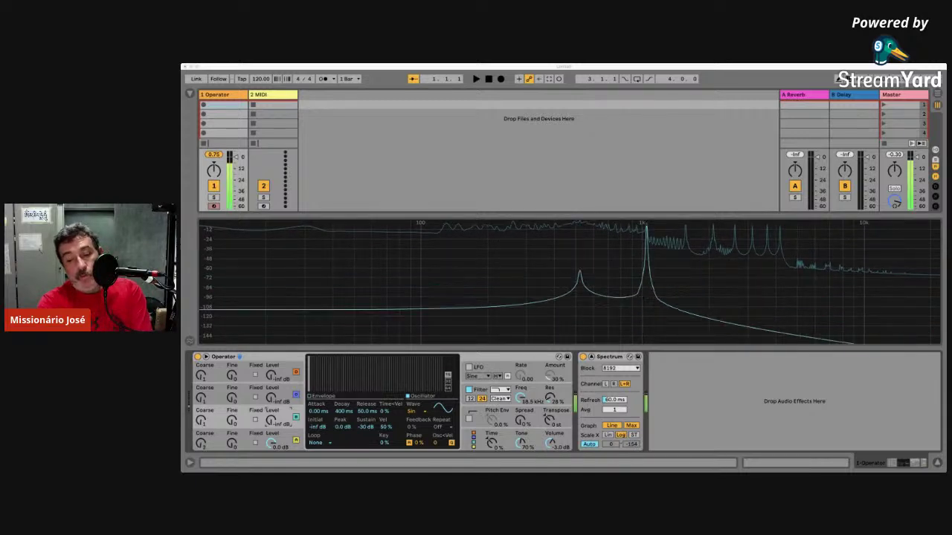
pyautogui.press('g')
pyautogui.press('k')
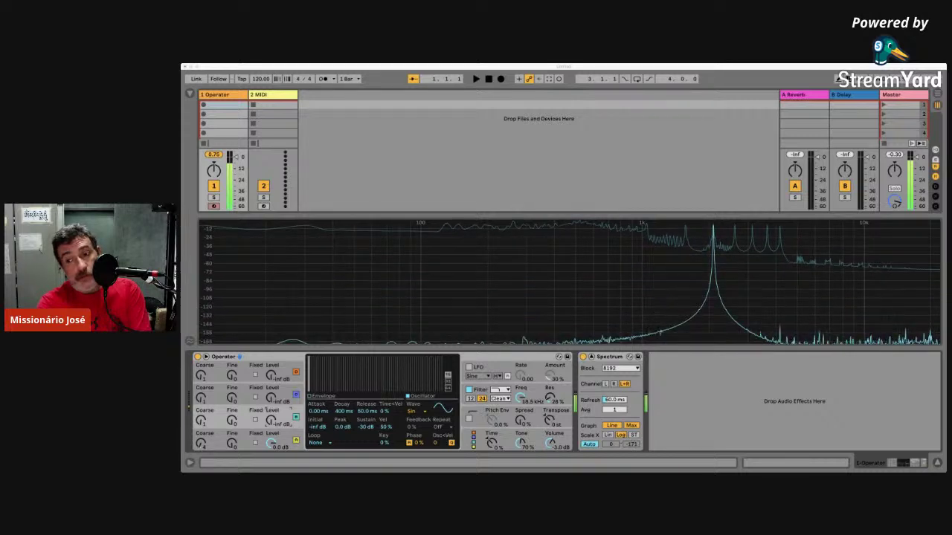
pyautogui.press('l')
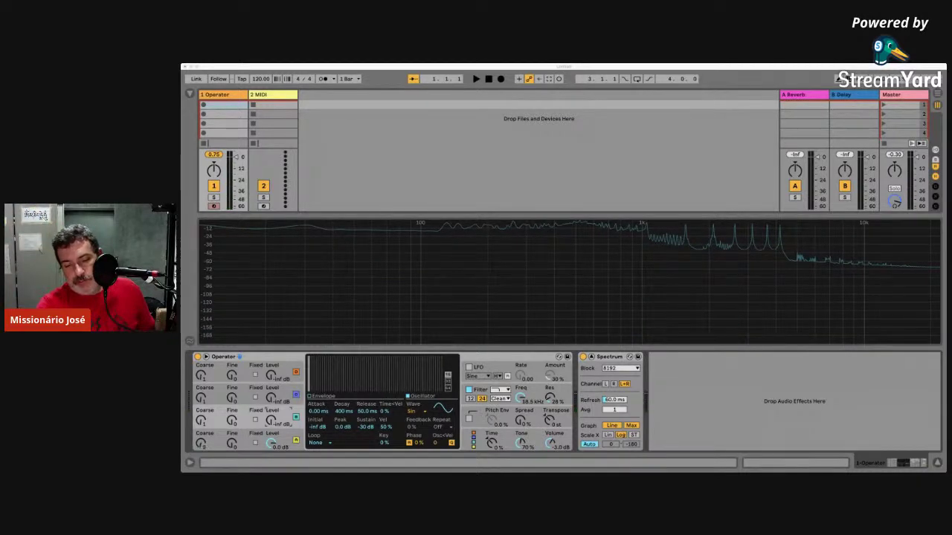
pyautogui.moveTo(201, 444); pyautogui.dragTo(201, 451)
pyautogui.press('Down')
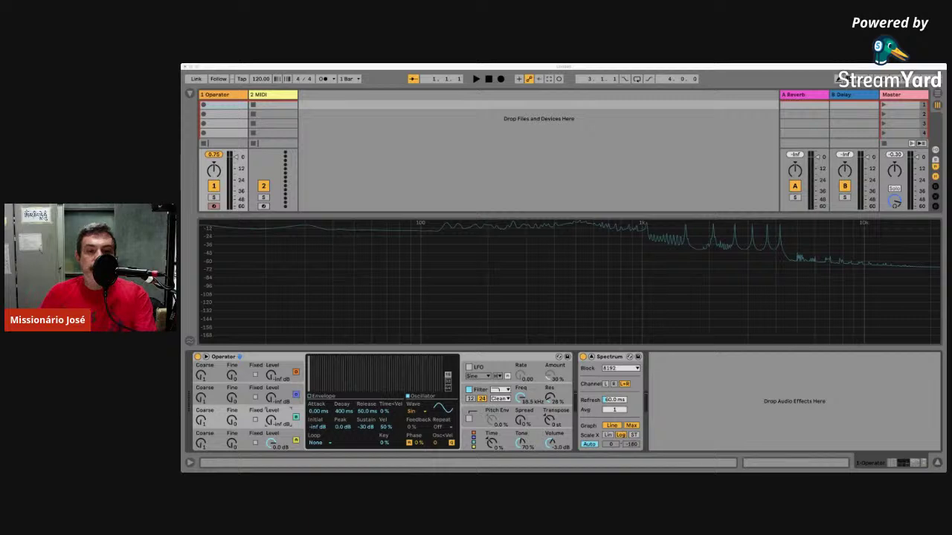
# - Play notes while lowering oscillator A's coarse tuning to 0.5 and returning it to 1
pyautogui.press('a')
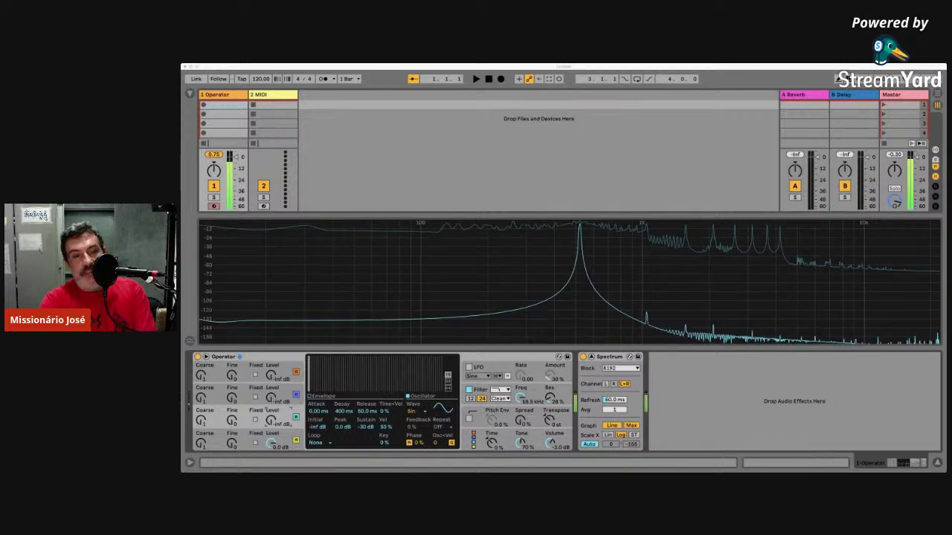
pyautogui.press('z')
pyautogui.press('a')
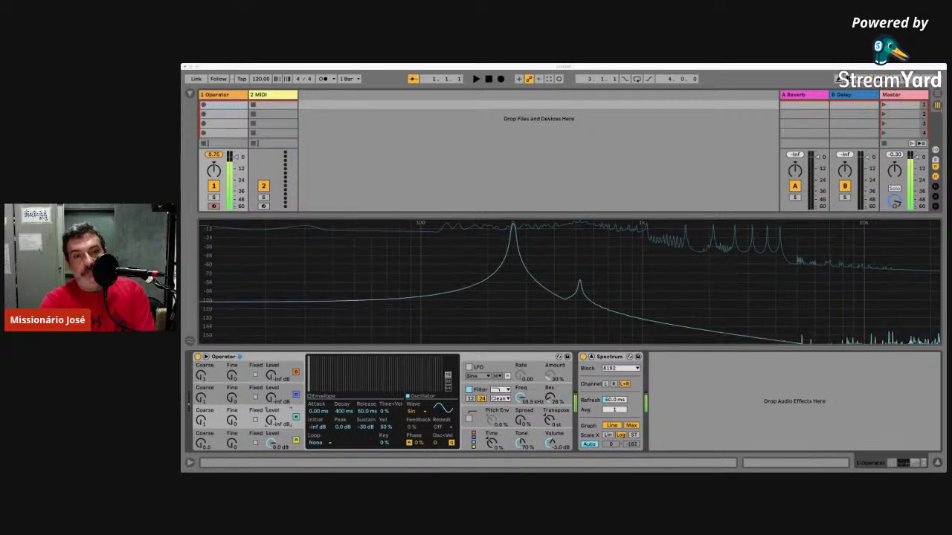
pyautogui.press('x')
pyautogui.press('a')
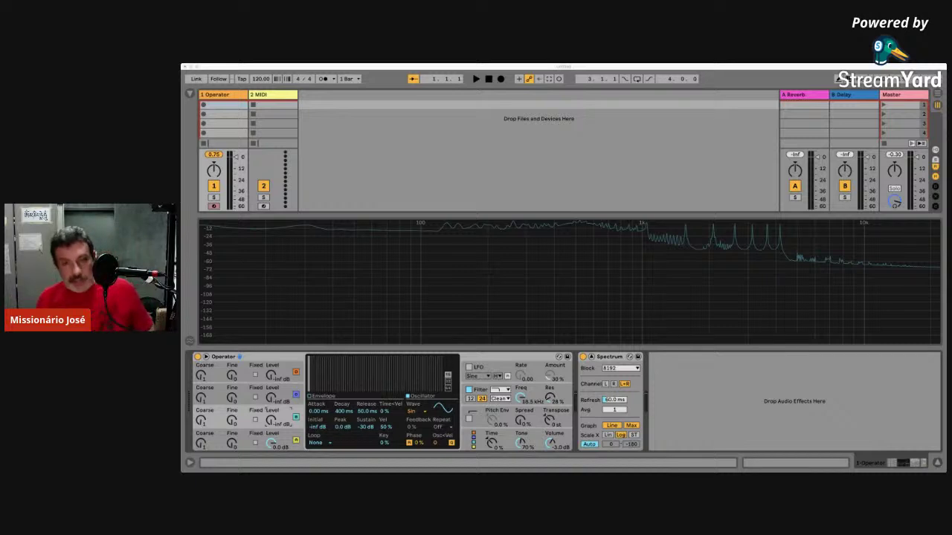
# - Return to the Live set and, with a note sounding, set oscillator B's coarse tuning to 0.5 and its level to -11 dB
pyautogui.press('super+Tab')
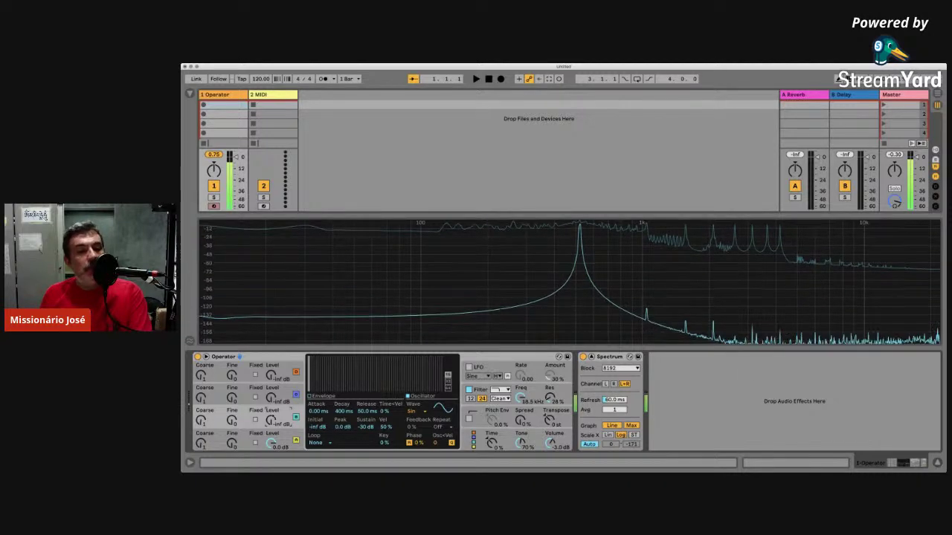
pyautogui.moveTo(271, 420); pyautogui.dragTo(265, 398)
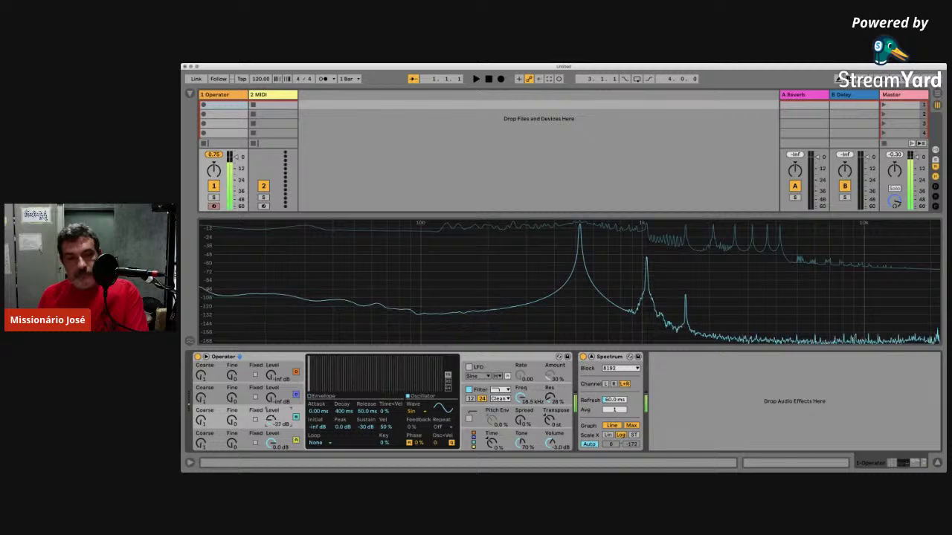
pyautogui.moveTo(265, 410); pyautogui.dragTo(272, 417)
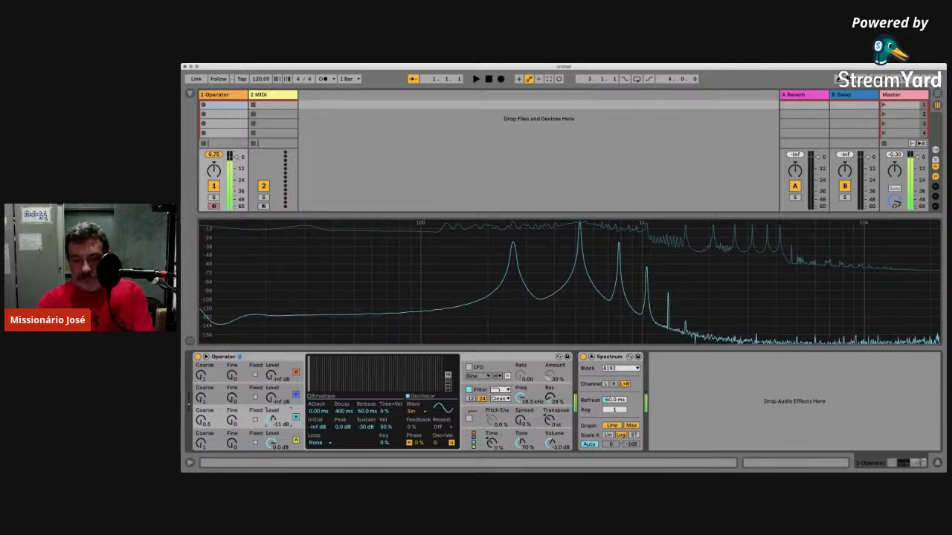
# - Raise oscillator B's level to -7.8 dB, reset it, and with fine tuning at 11 set the level to -8.9 dB
pyautogui.moveTo(272, 421); pyautogui.dragTo(272, 416)
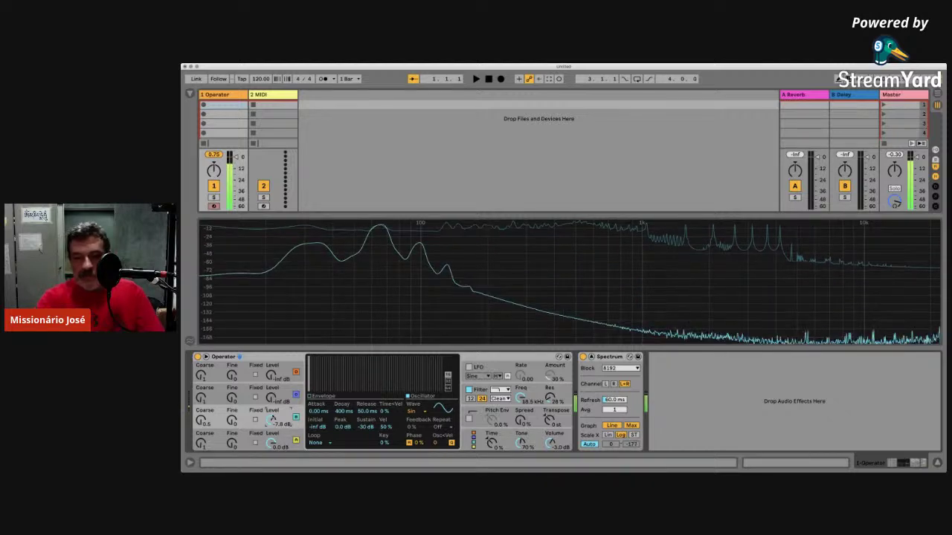
pyautogui.press('Delete')
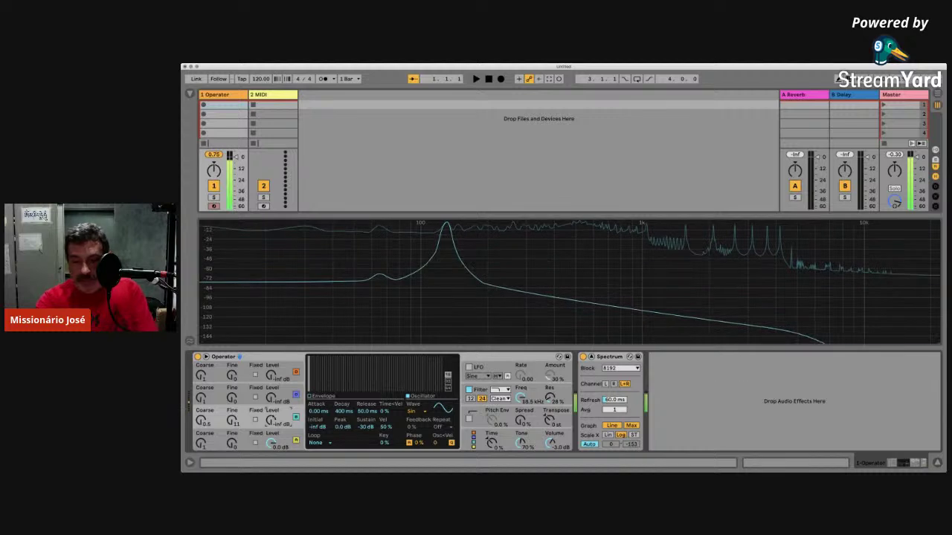
pyautogui.moveTo(270, 421); pyautogui.dragTo(271, 379)
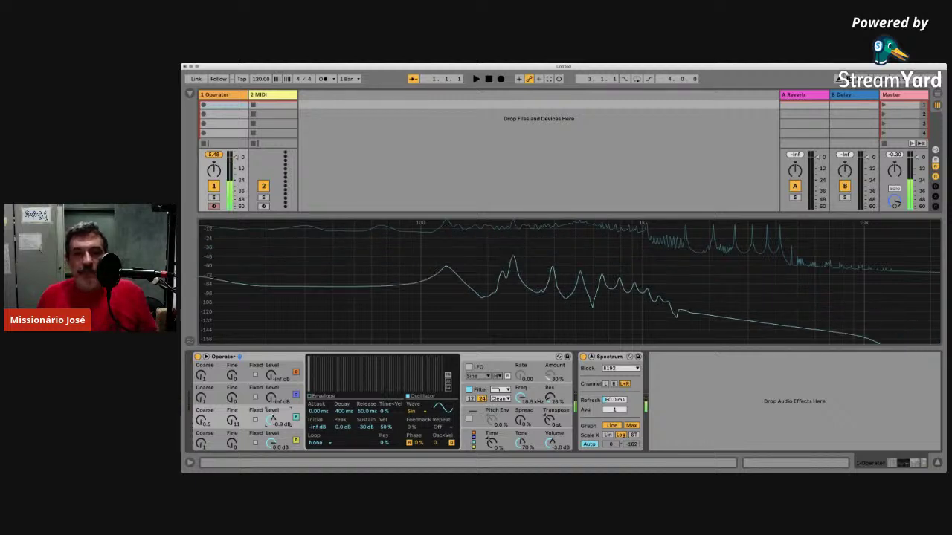
# - Turn Operator's filter off and on again while notes sound
pyautogui.click(525, 390)
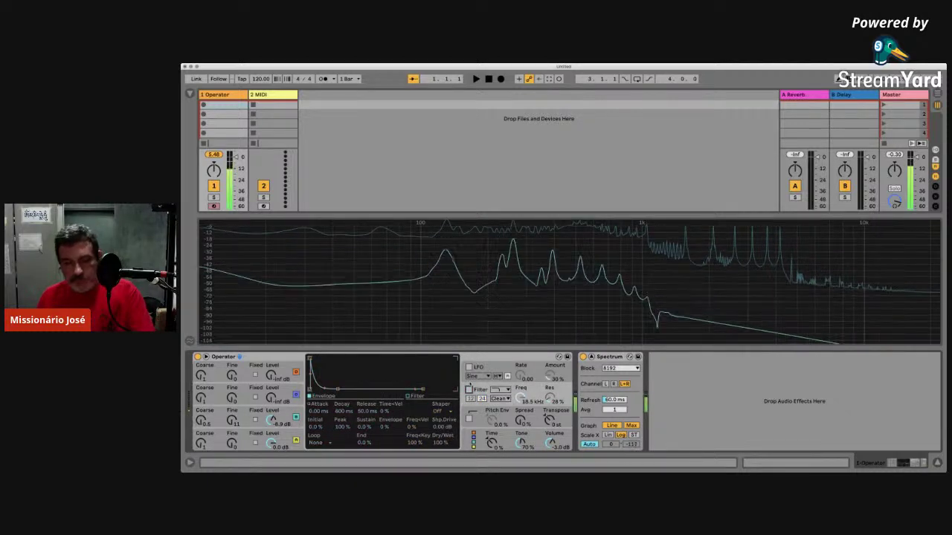
pyautogui.click(469, 389)
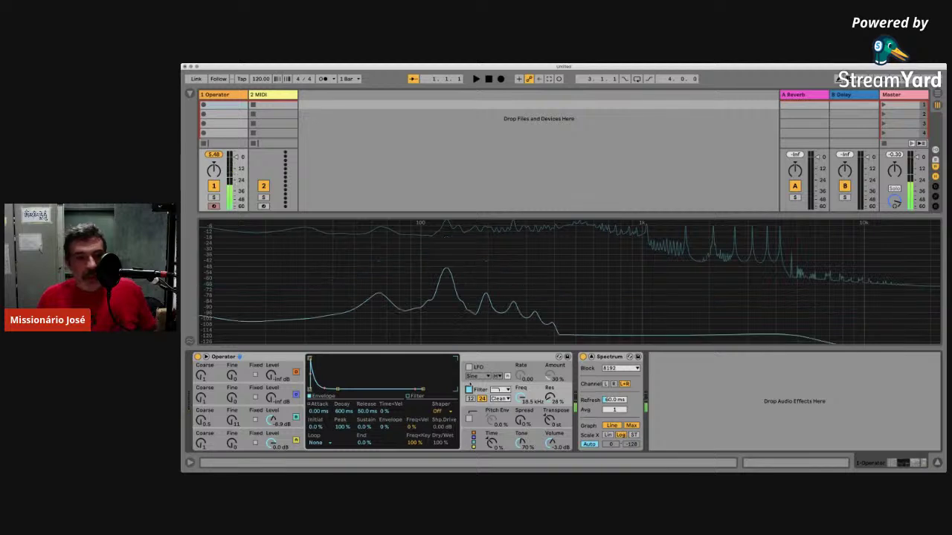
# - Select oscillator B and switch it to fixed frequency at 100 Hz
pyautogui.click(248, 410)
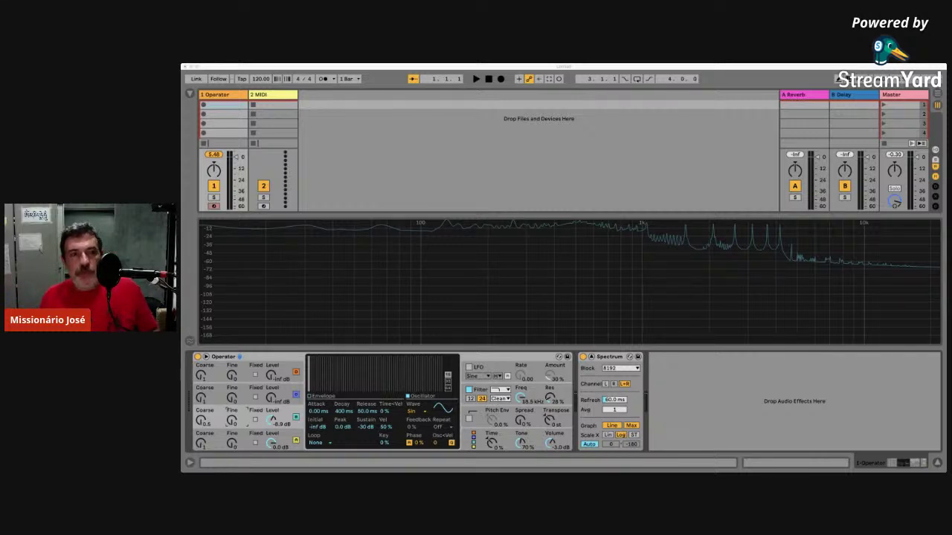
pyautogui.press('super+Tab')
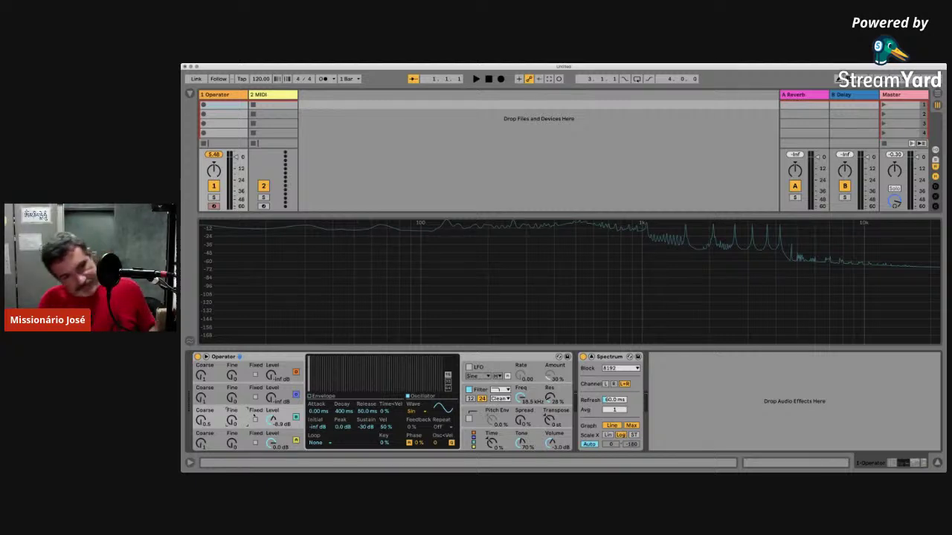
pyautogui.click(255, 419)
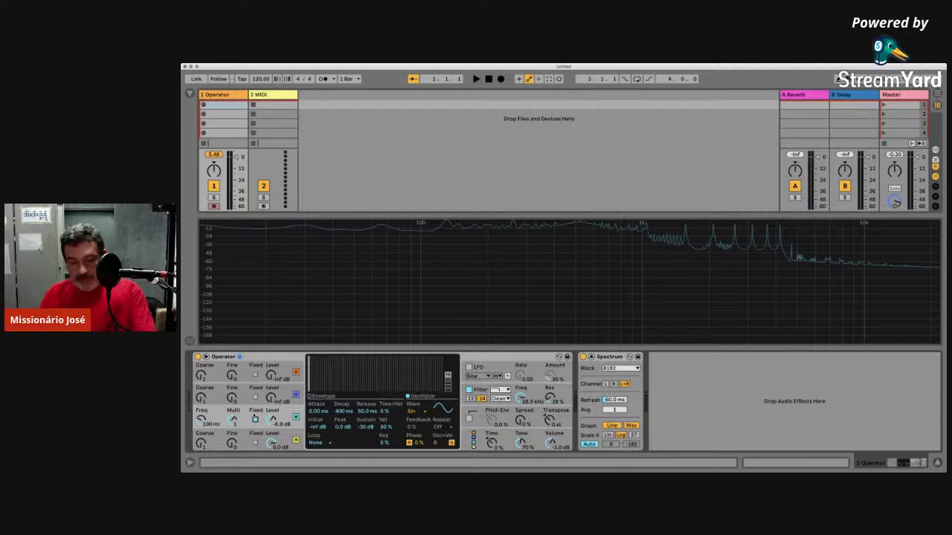
# - Turn oscillator B off and on again, and sound a note to hear its modulation
pyautogui.click(297, 416)
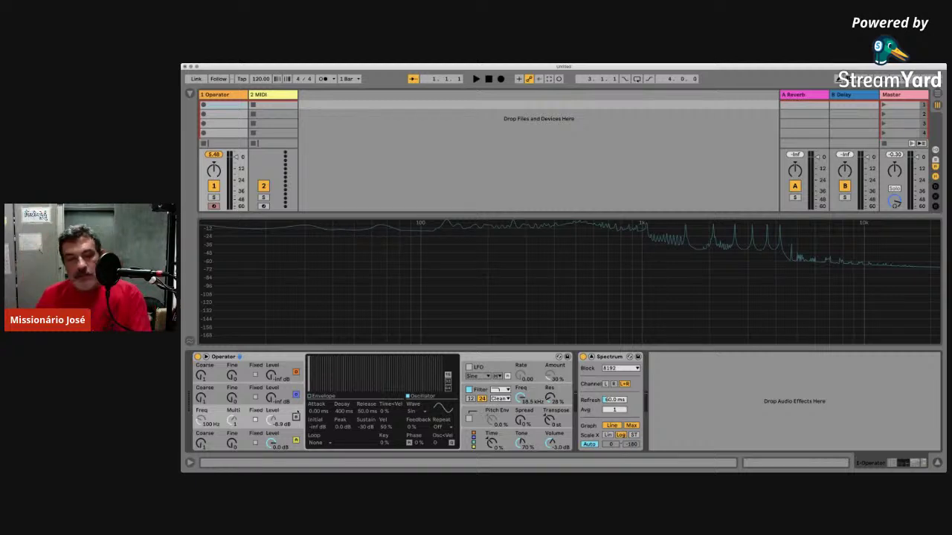
pyautogui.click(296, 416)
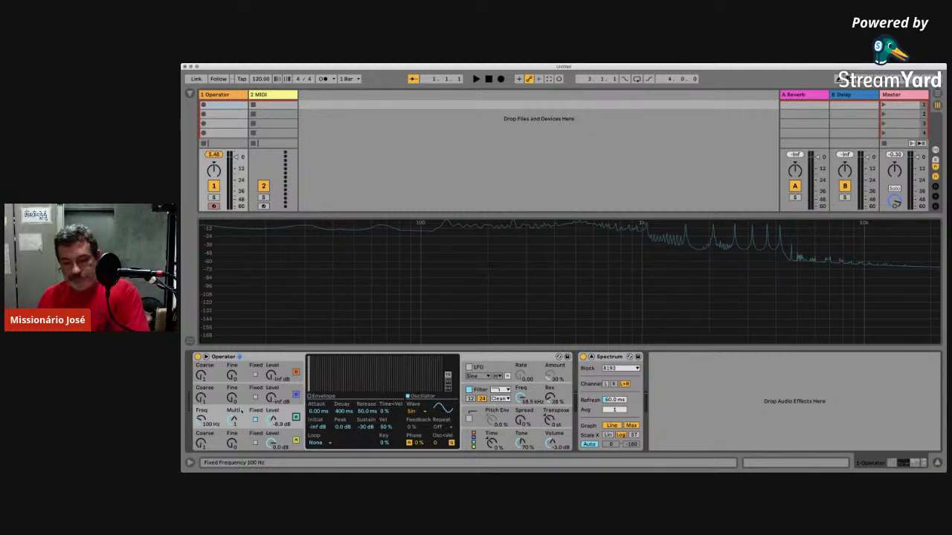
pyautogui.press('a')
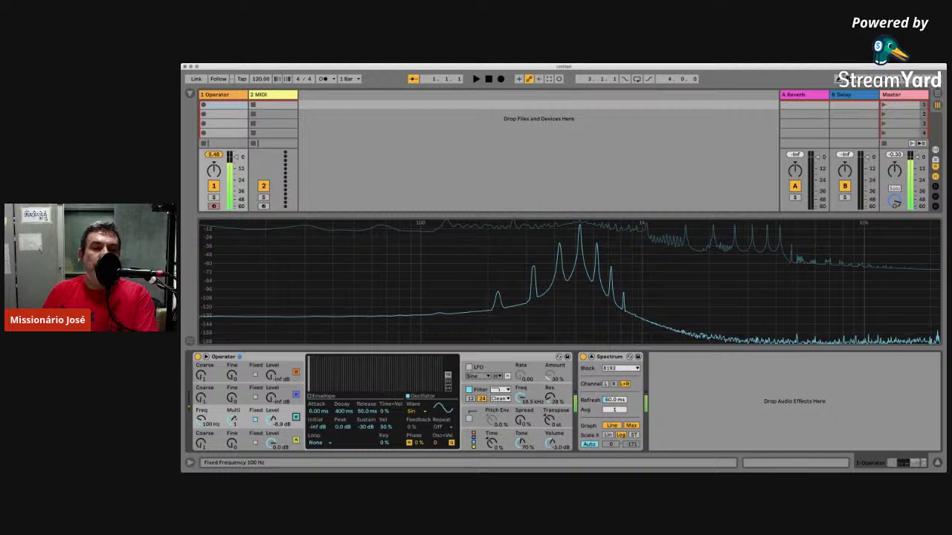
# - Set oscillator B's fixed frequency to 1.00 kHz
pyautogui.click(233, 420)
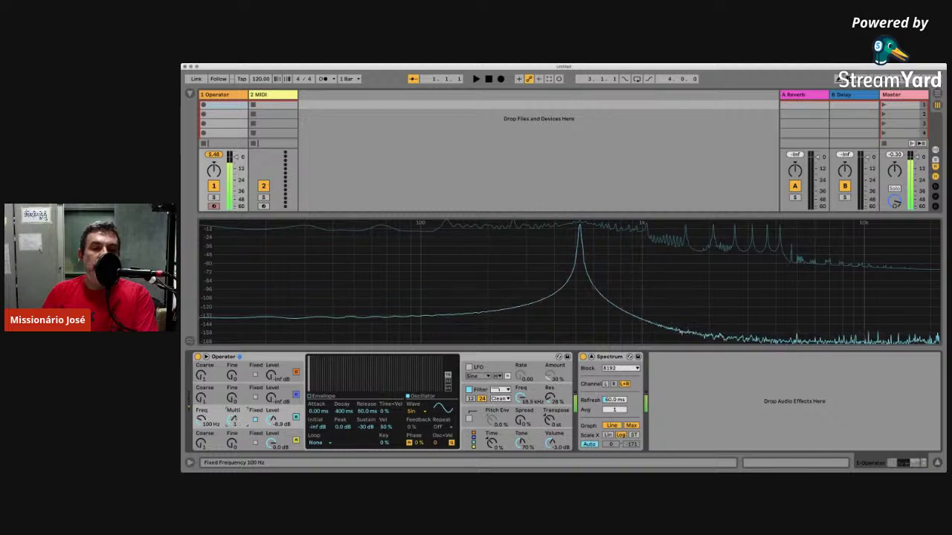
pyautogui.moveTo(234, 421); pyautogui.dragTo(201, 420)
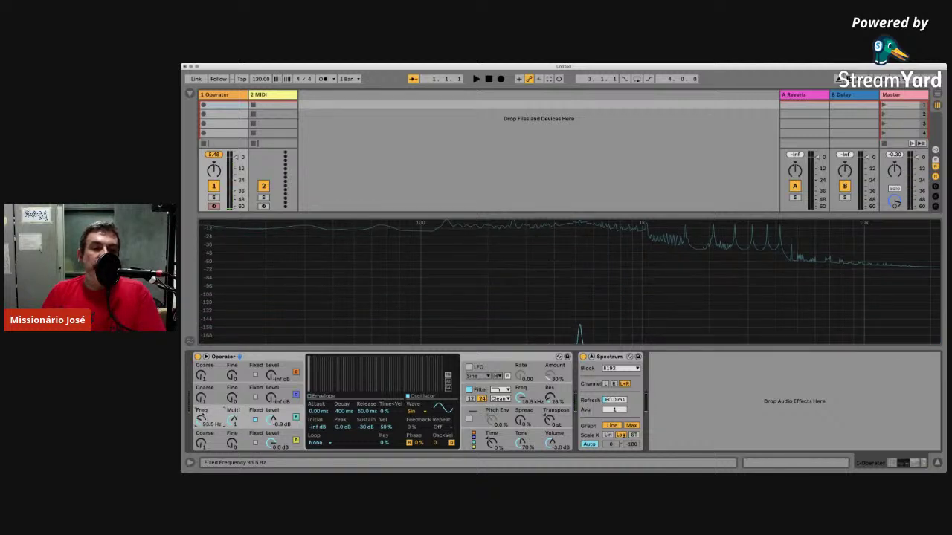
pyautogui.moveTo(201, 421); pyautogui.dragTo(201, 413)
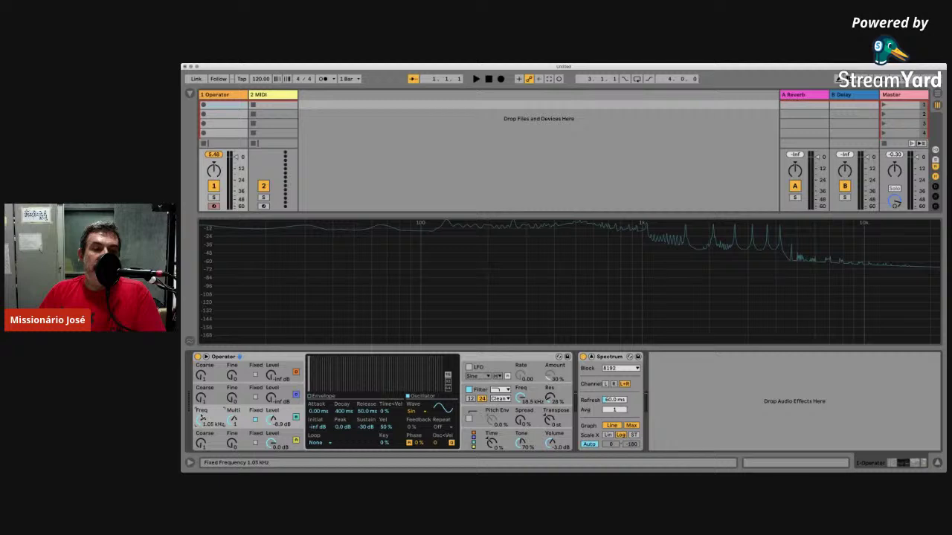
pyautogui.moveTo(201, 419); pyautogui.dragTo(201, 419)
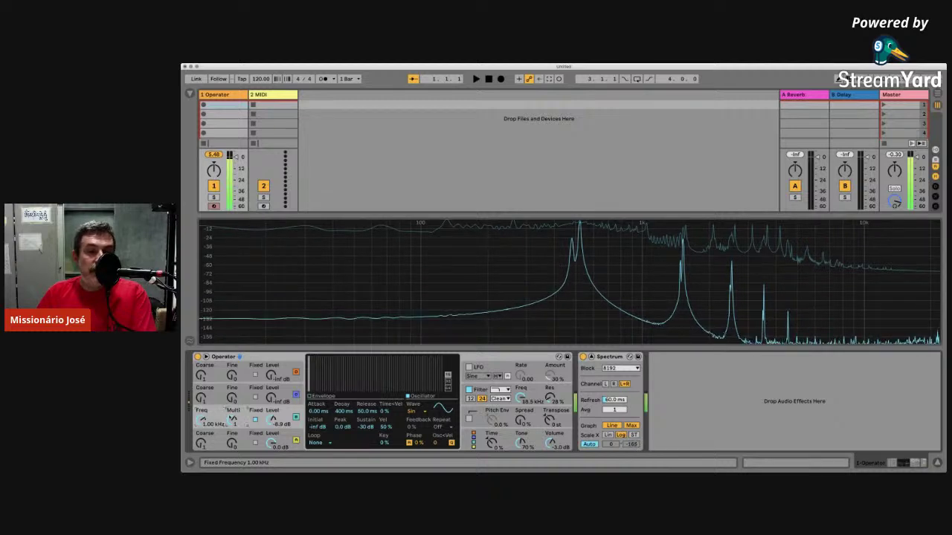
# - With a note sounding, step oscillator B's frequency multiplier down through 0.1 to its minimum and settle on 0.01
pyautogui.moveTo(232, 420); pyautogui.dragTo(232, 424)
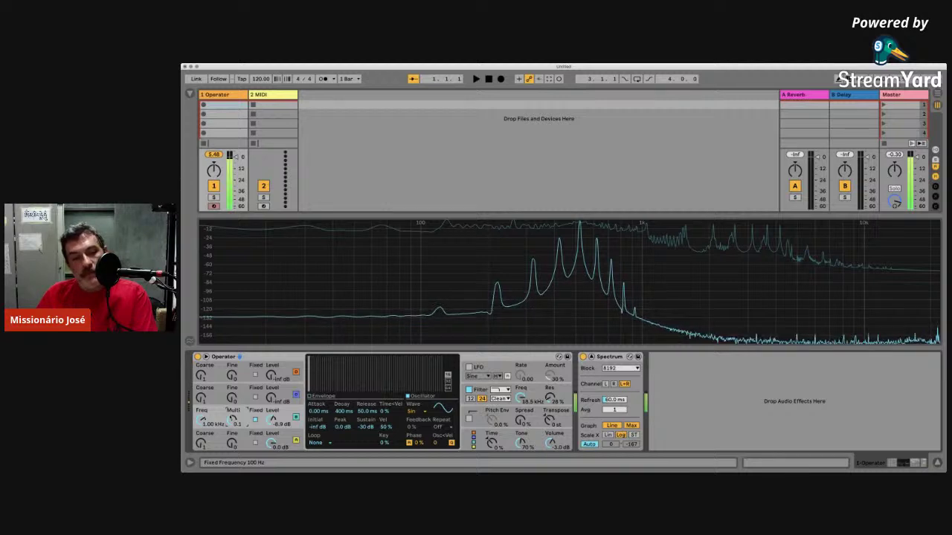
pyautogui.moveTo(232, 420); pyautogui.dragTo(232, 424)
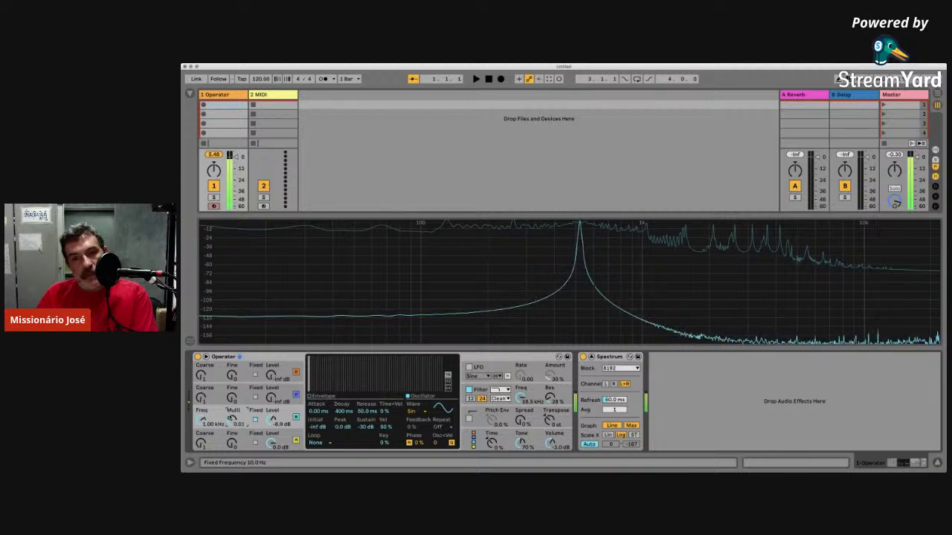
pyautogui.moveTo(232, 420); pyautogui.dragTo(232, 424)
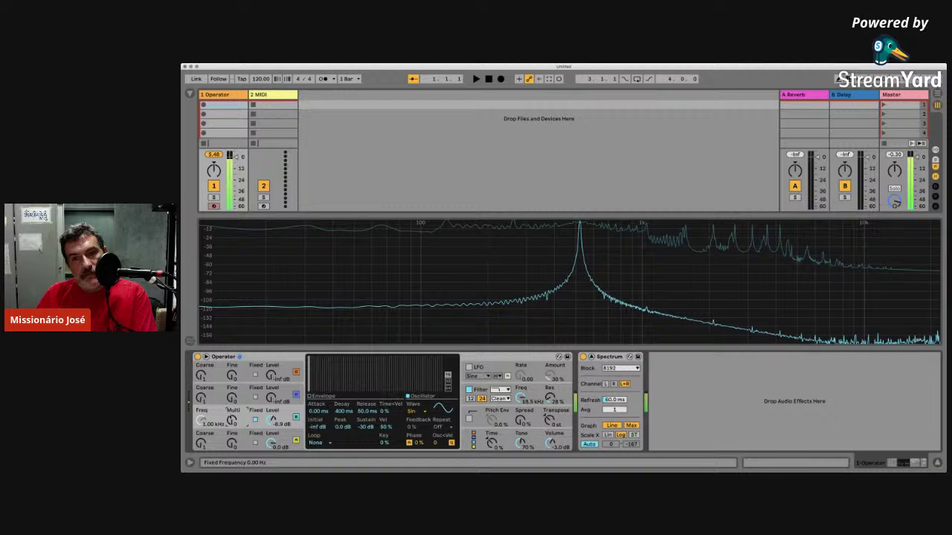
pyautogui.moveTo(232, 436); pyautogui.dragTo(231, 427)
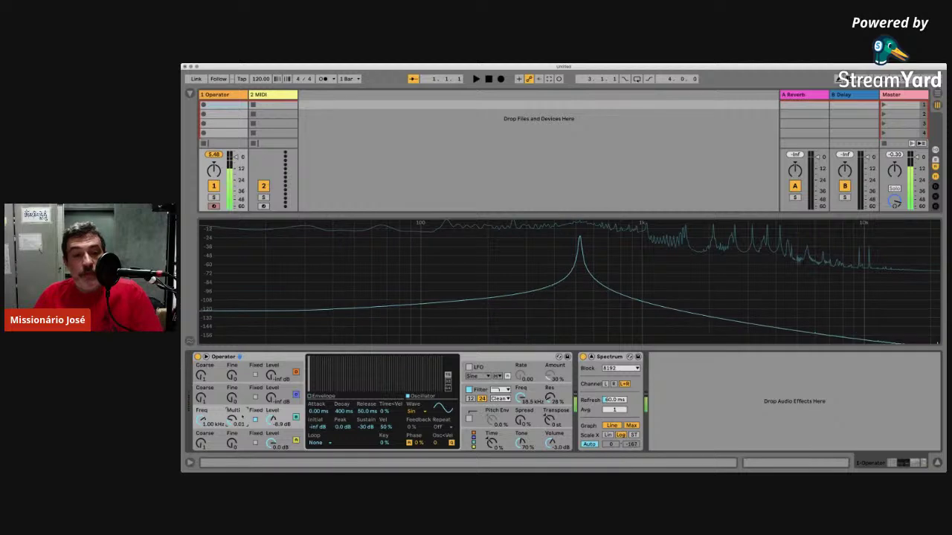
# - Turn off oscillator B's fixed frequency mode and raise its level to -5.1 dB
pyautogui.click(255, 420)
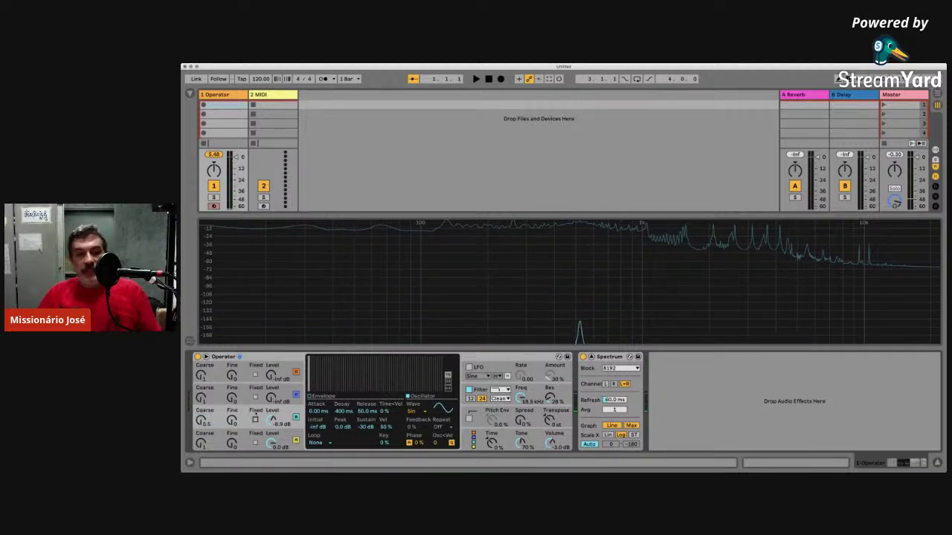
pyautogui.press('super+Tab')
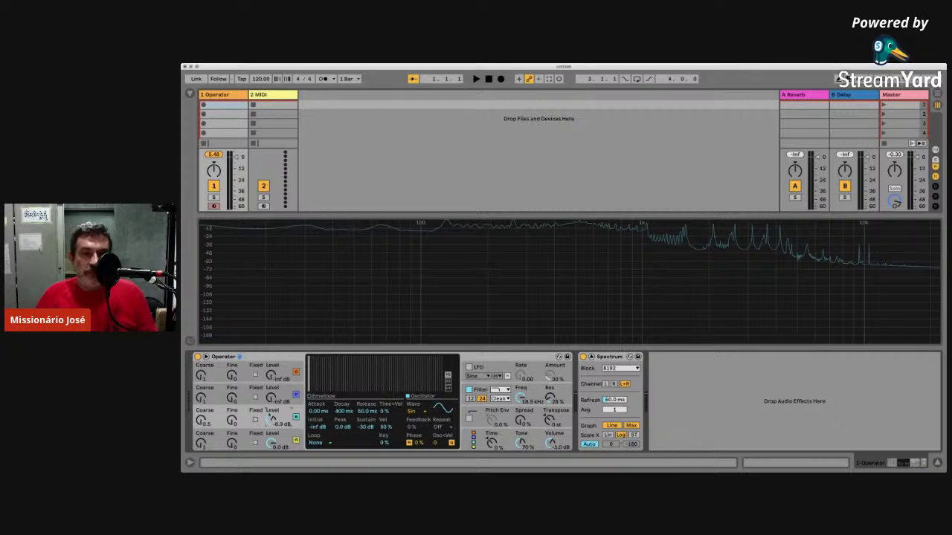
pyautogui.moveTo(270, 418); pyautogui.dragTo(268, 414)
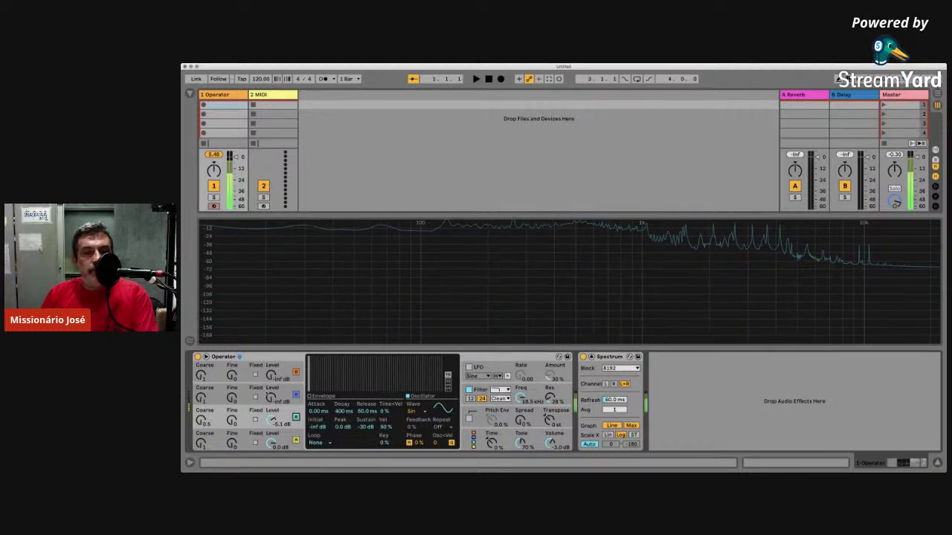
# - With a note sounding, raise oscillator C's level to -5.1 dB and set its coarse tuning to 5
pyautogui.moveTo(271, 398); pyautogui.dragTo(271, 383)
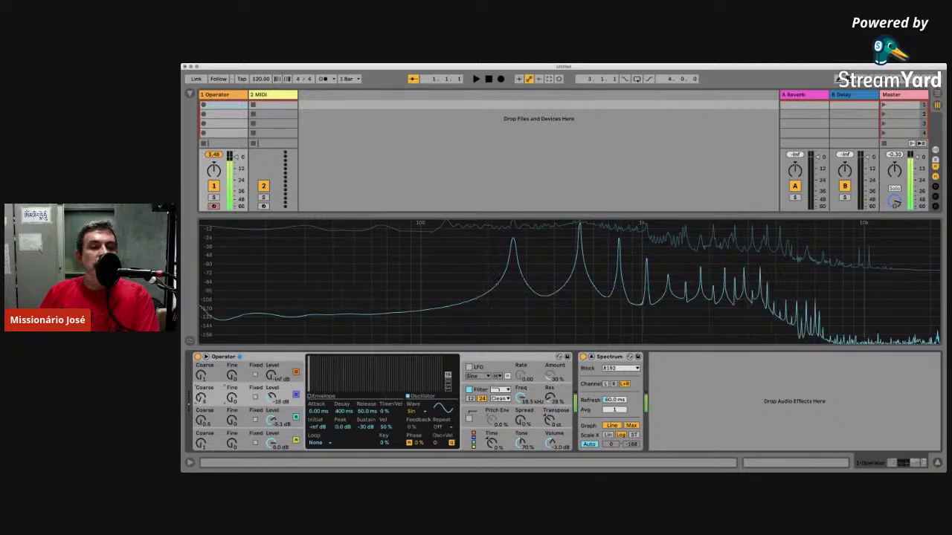
pyautogui.moveTo(272, 397); pyautogui.dragTo(272, 380)
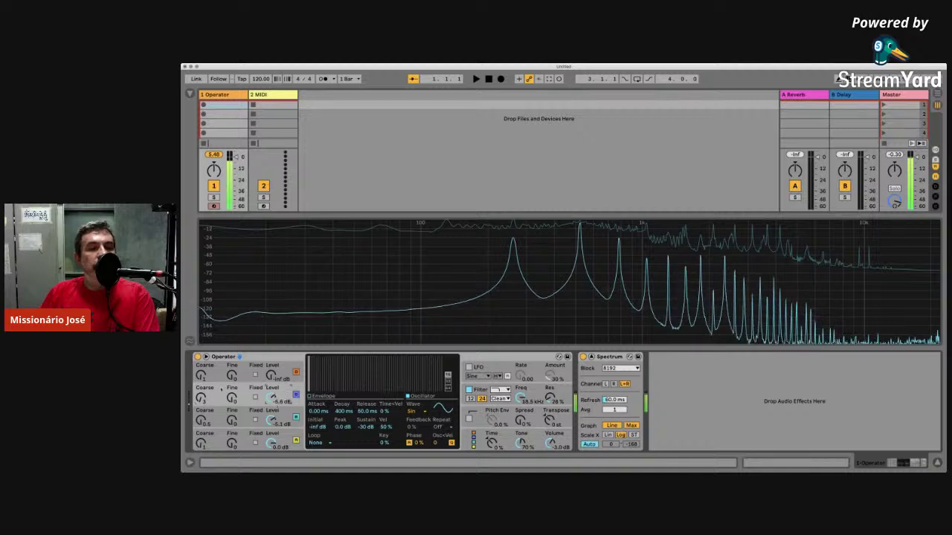
pyautogui.moveTo(200, 398); pyautogui.dragTo(201, 382)
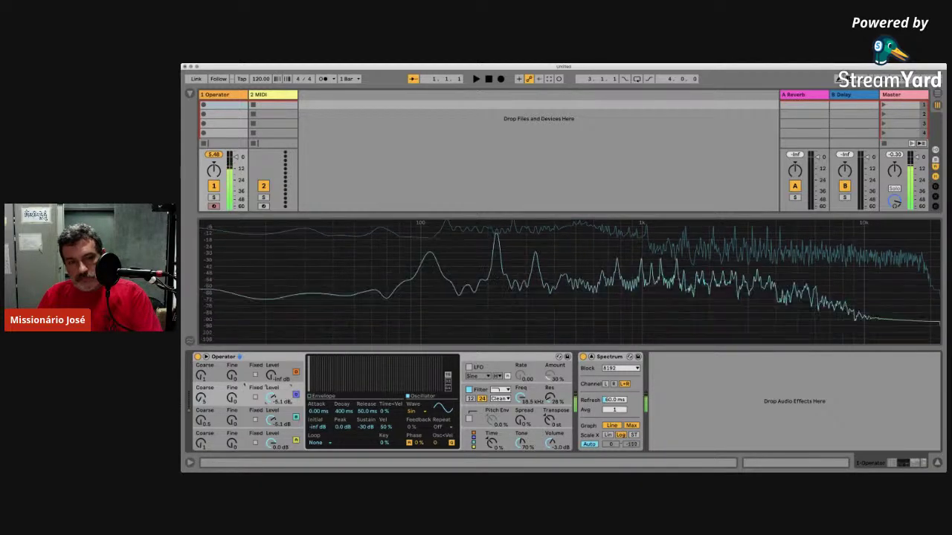
# - Switch the display to the envelope view and compare the envelopes of oscillators C, B and A, ending on B
pyautogui.click(329, 396)
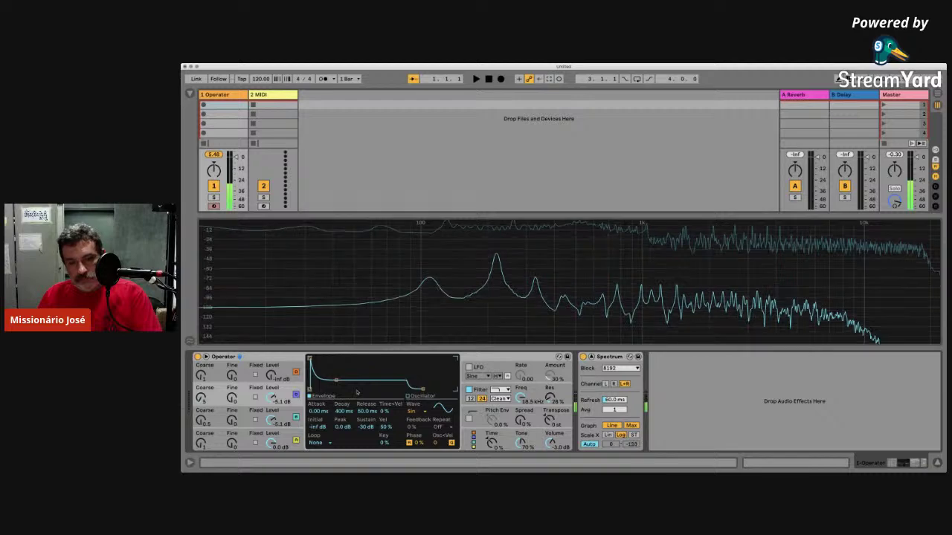
pyautogui.click(287, 409)
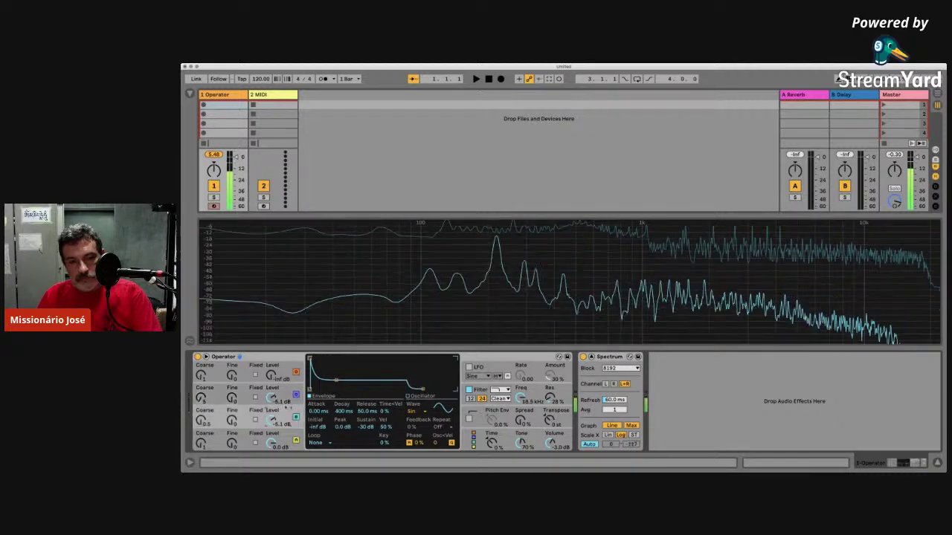
pyautogui.click(287, 434)
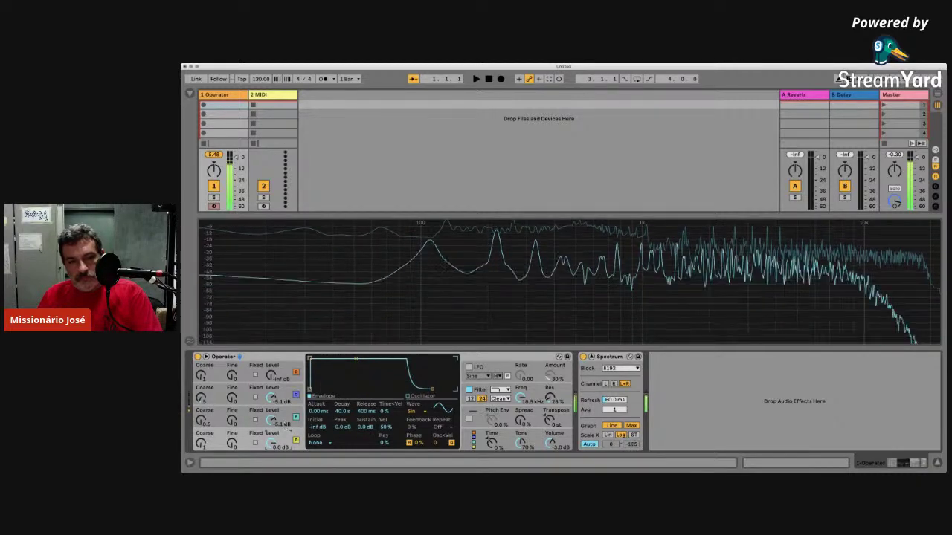
pyautogui.click(287, 410)
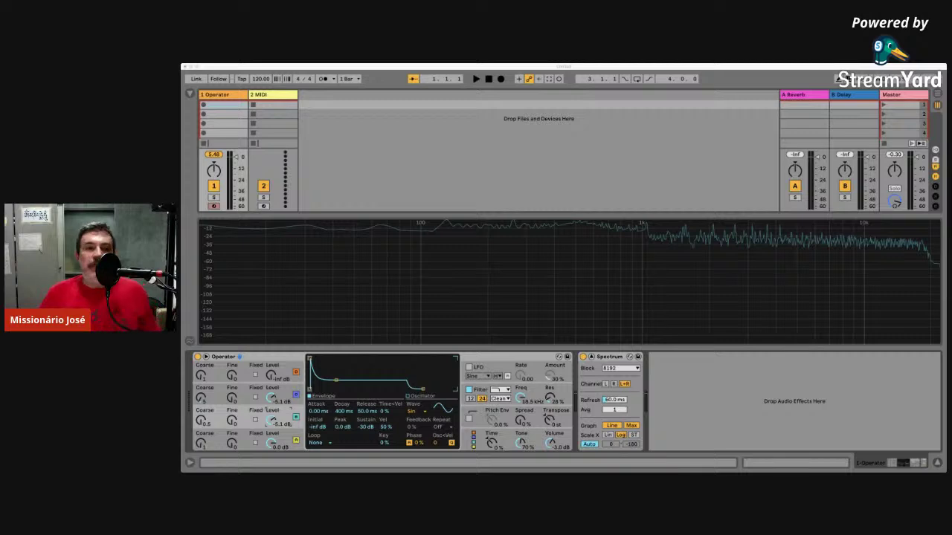
pyautogui.click(314, 401)
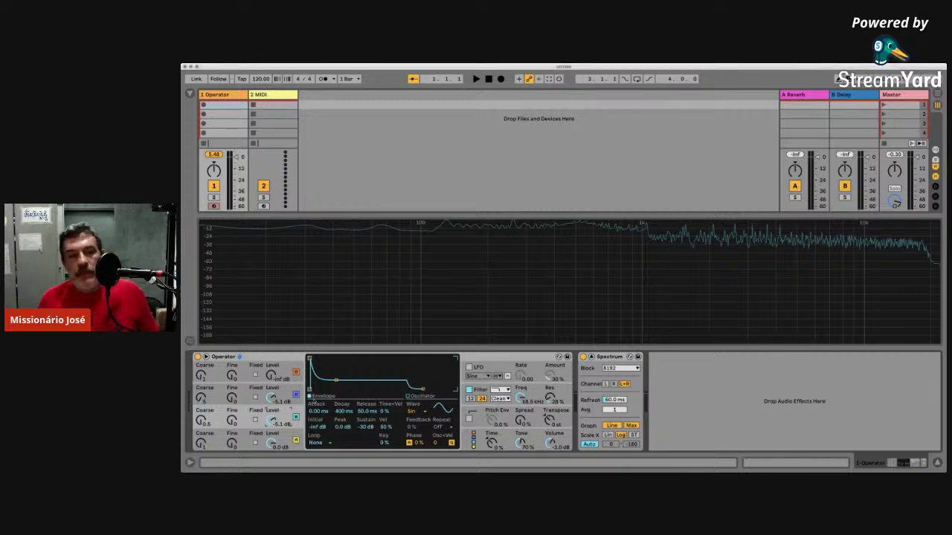
# - Turn off oscillators C and B and show oscillator A's envelope
pyautogui.click(298, 396)
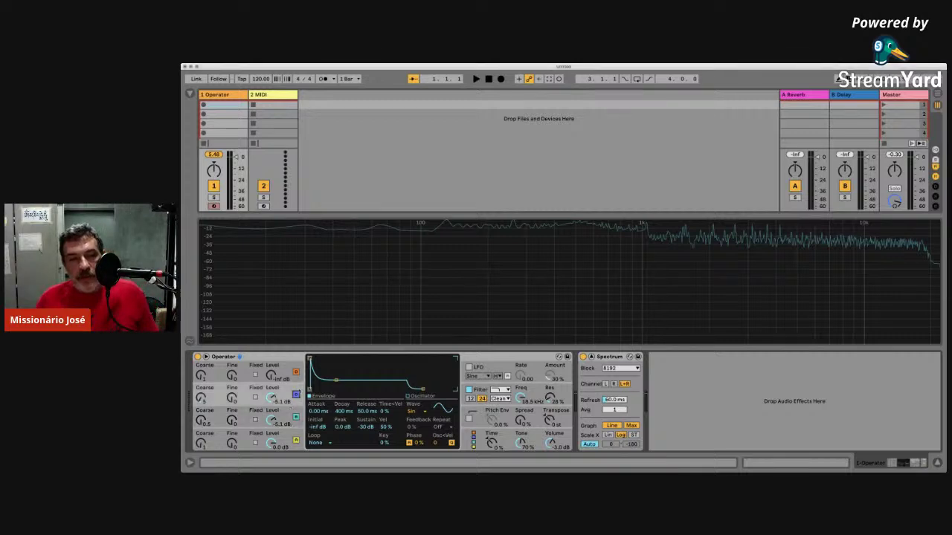
pyautogui.click(297, 417)
pyautogui.click(288, 433)
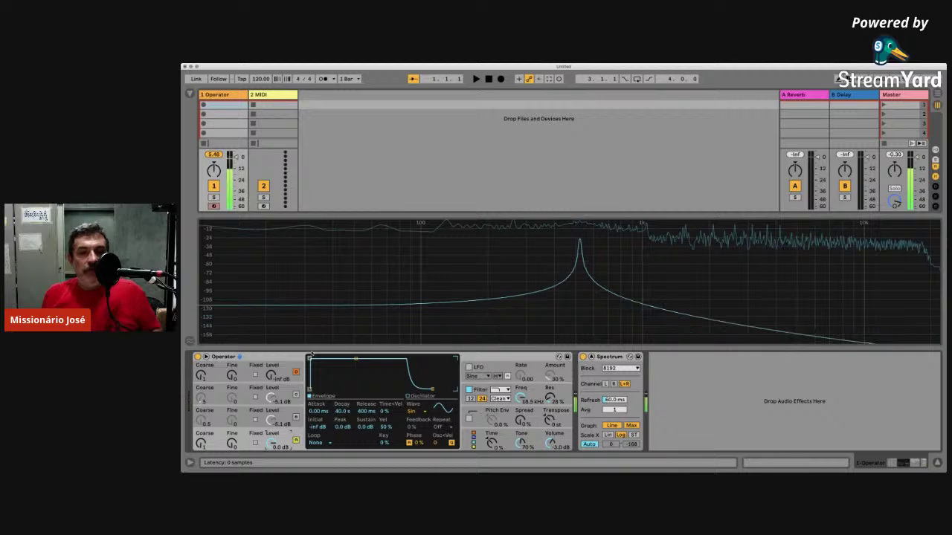
# - Turn oscillator B back on, set its envelope sustain to 0.0 dB and decay to 351 ms, and play a note
pyautogui.click(286, 411)
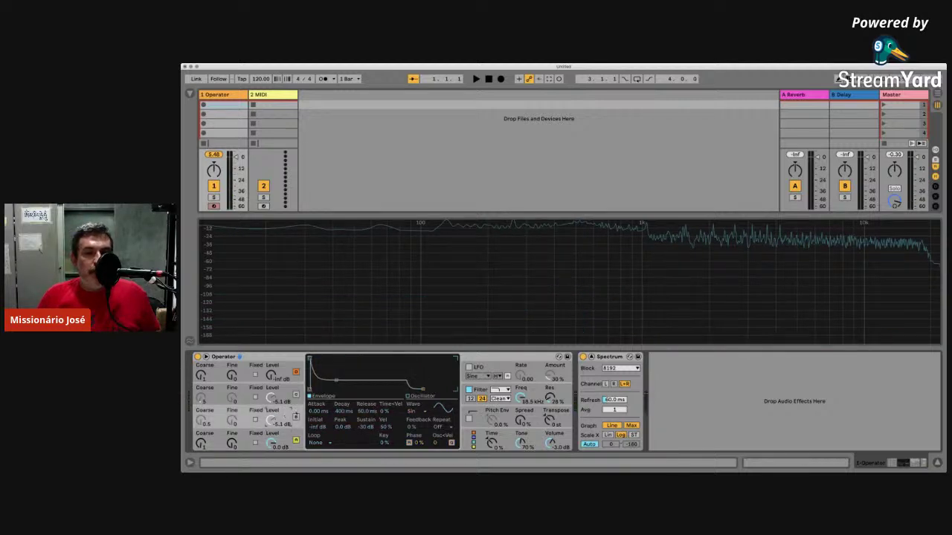
pyautogui.click(296, 416)
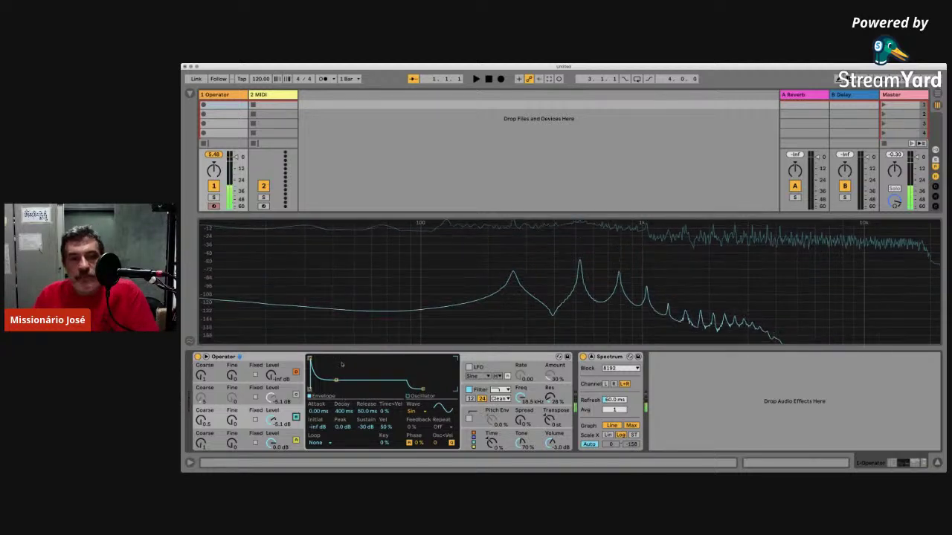
pyautogui.moveTo(335, 381); pyautogui.dragTo(335, 359)
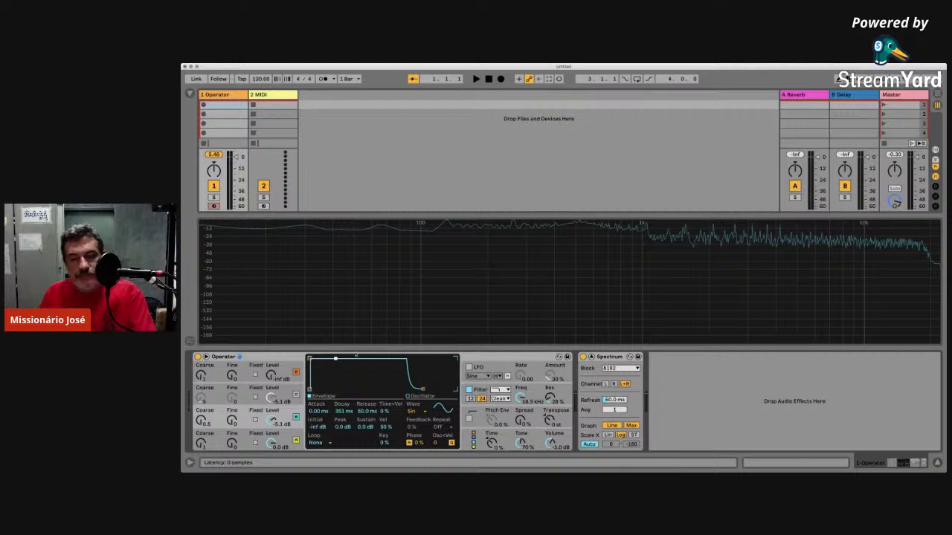
pyautogui.press('a')
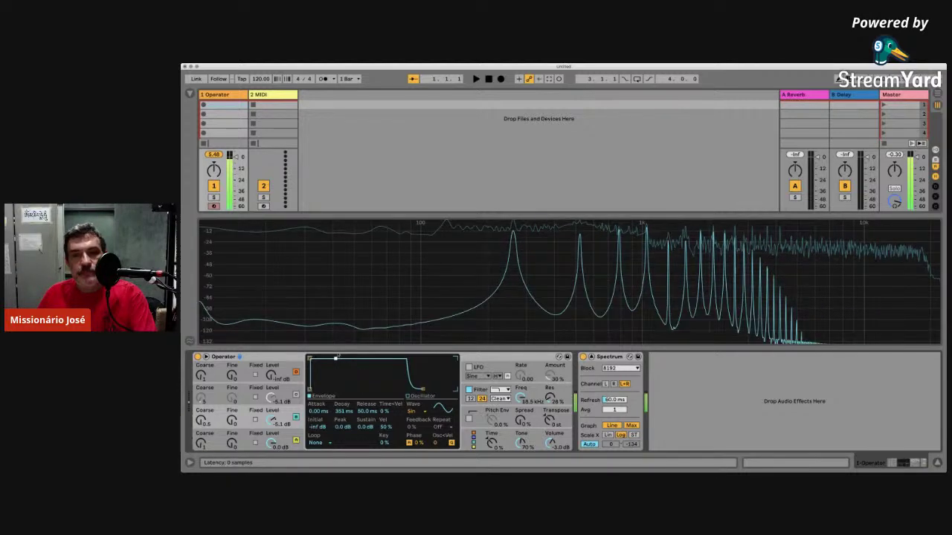
# - Reshape oscillator B's envelope with sustain at -36 dB, decay at 60.0 s and attack at 58.3 ms
pyautogui.moveTo(335, 358); pyautogui.dragTo(336, 379)
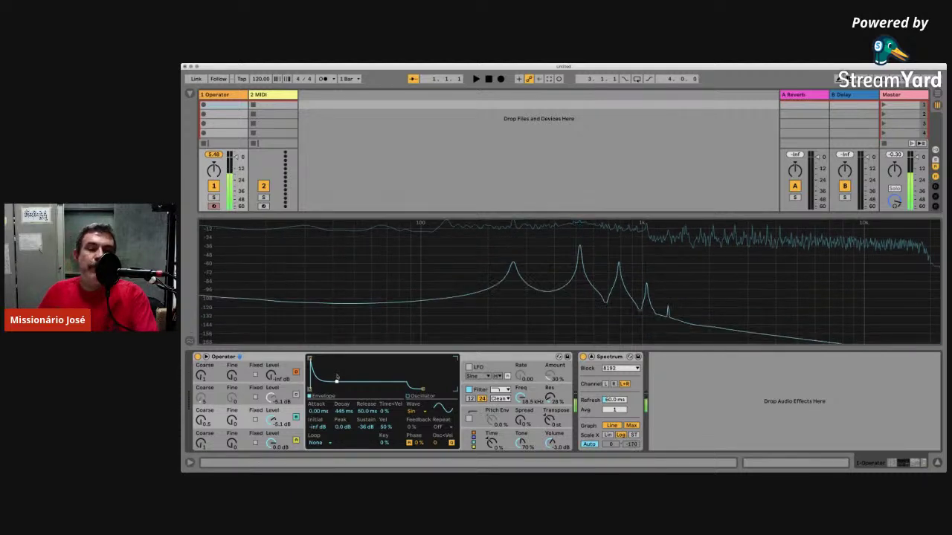
pyautogui.moveTo(337, 376); pyautogui.dragTo(358, 377)
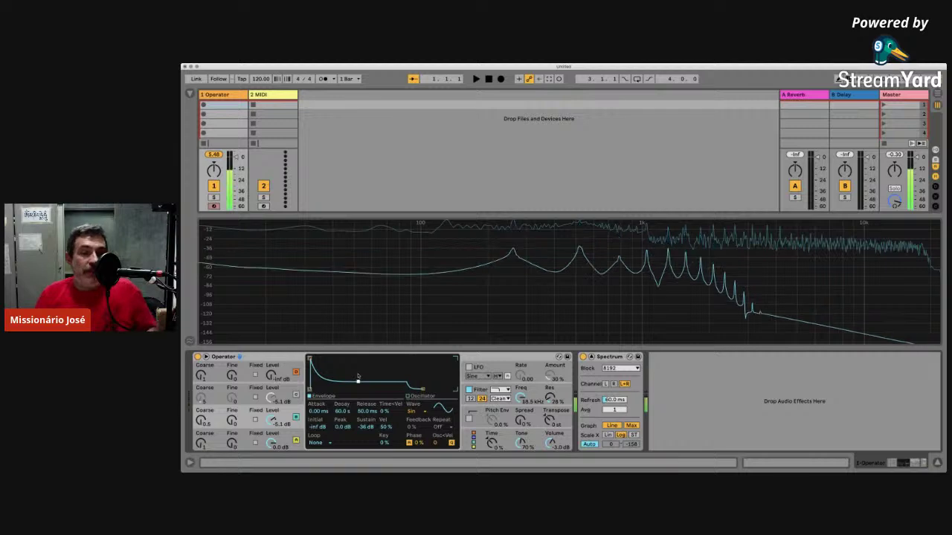
pyautogui.moveTo(312, 358); pyautogui.dragTo(335, 356)
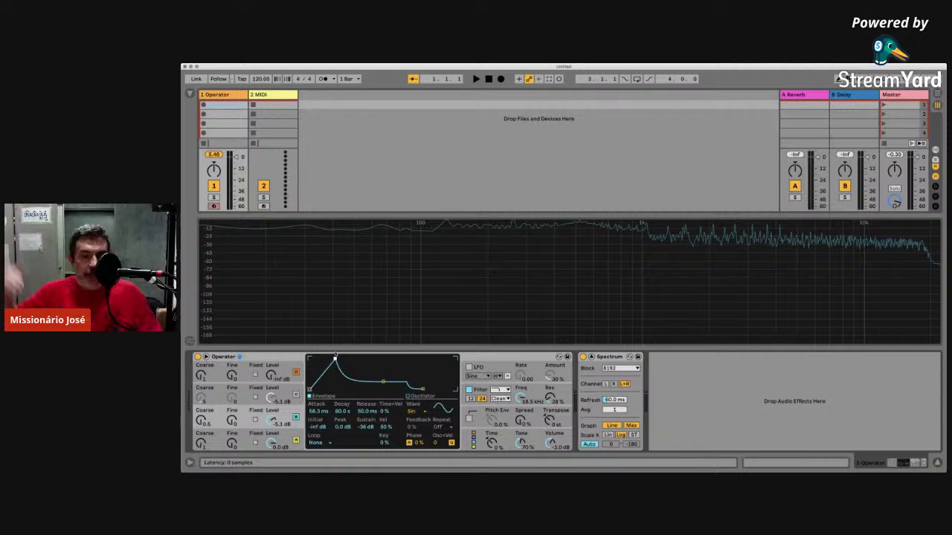
# - Play several notes to hear oscillator B's envelope shaping the modulation and watch their spectrum
pyautogui.press('a')
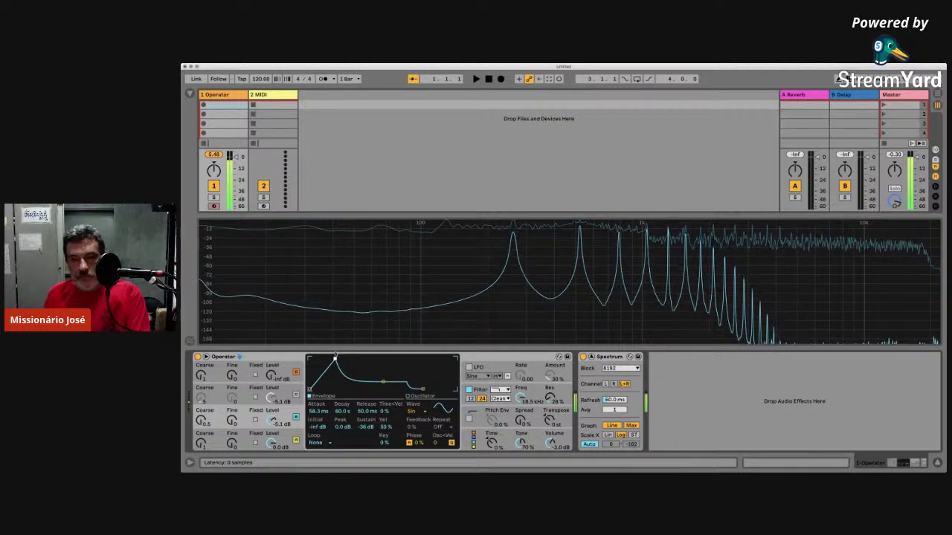
pyautogui.press('s')
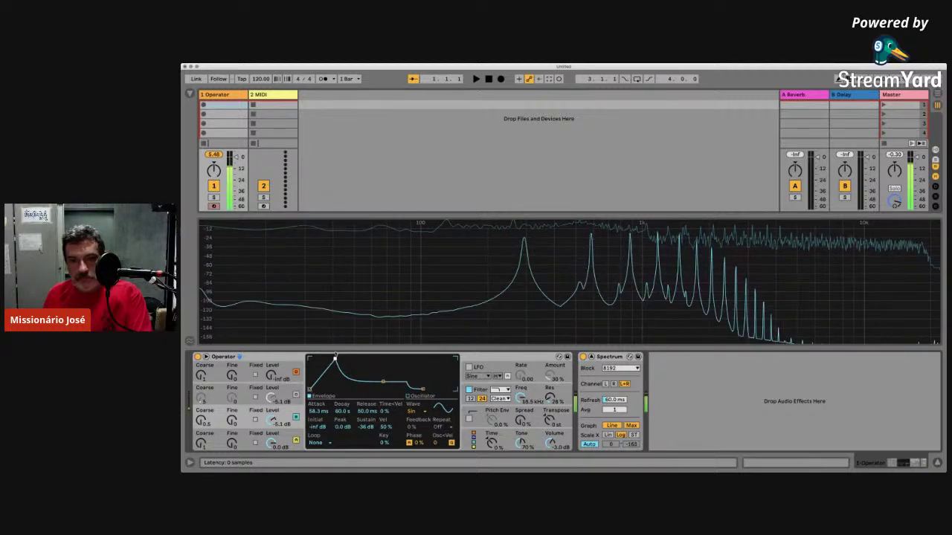
pyautogui.press('a')
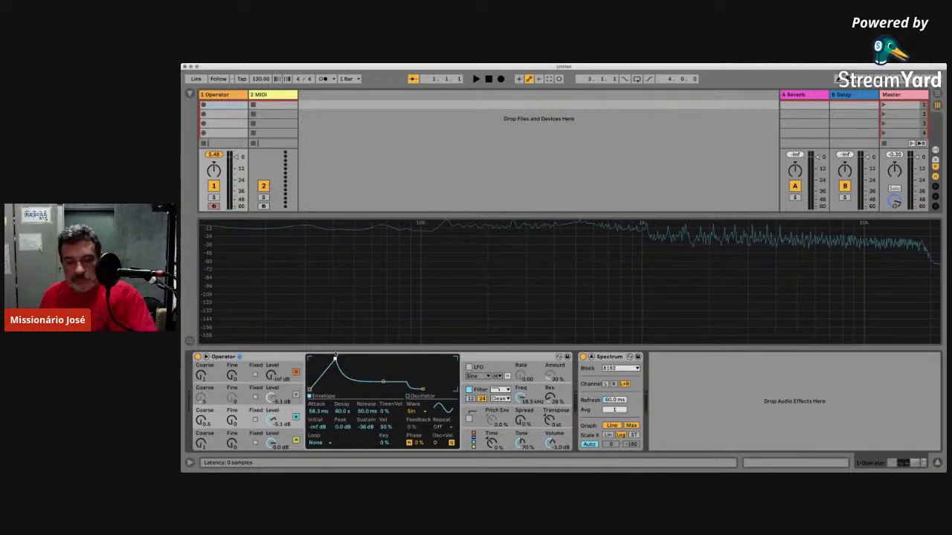
pyautogui.press('a')
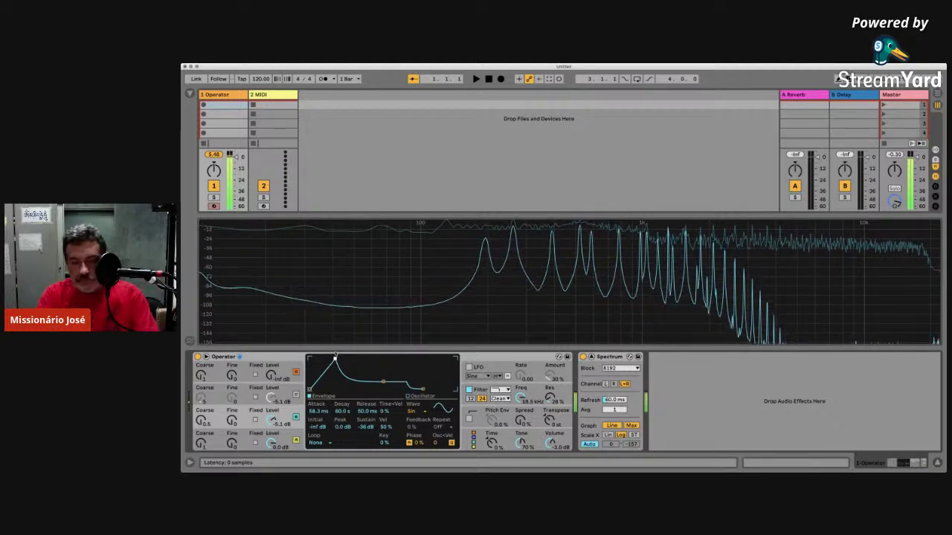
# - Play two more notes, and reshape oscillator B's envelope with attack at 0.00 ms, decay at 106 ms and sustain at -17 dB
pyautogui.press('s')
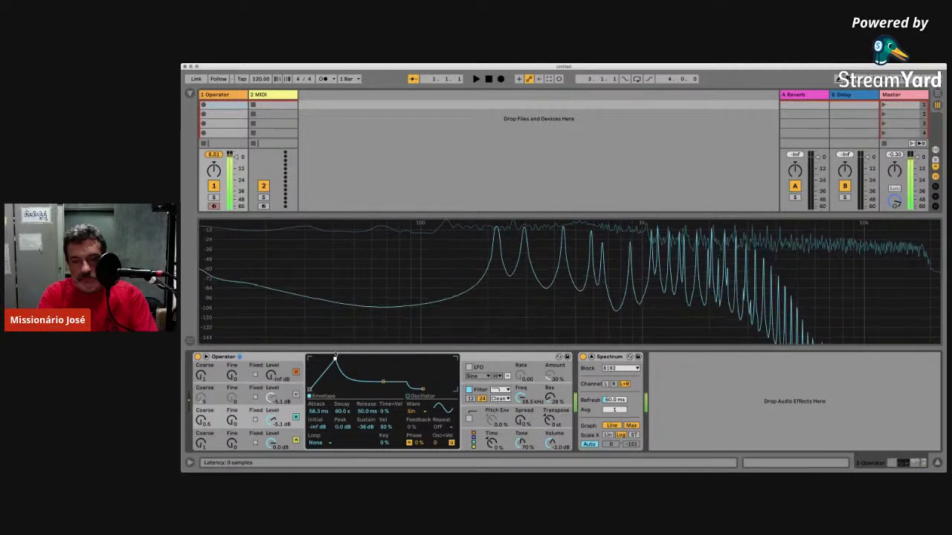
pyautogui.press('a')
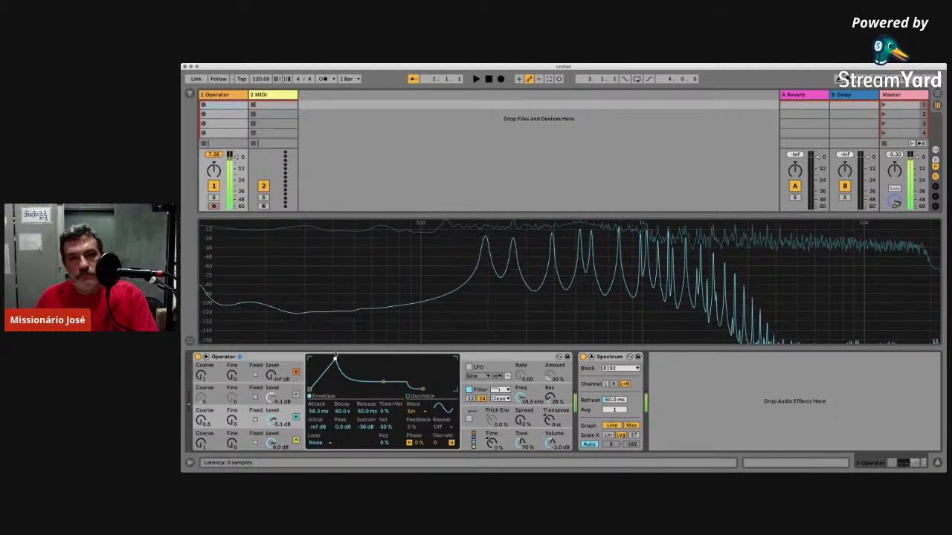
pyautogui.moveTo(334, 359); pyautogui.dragTo(310, 356)
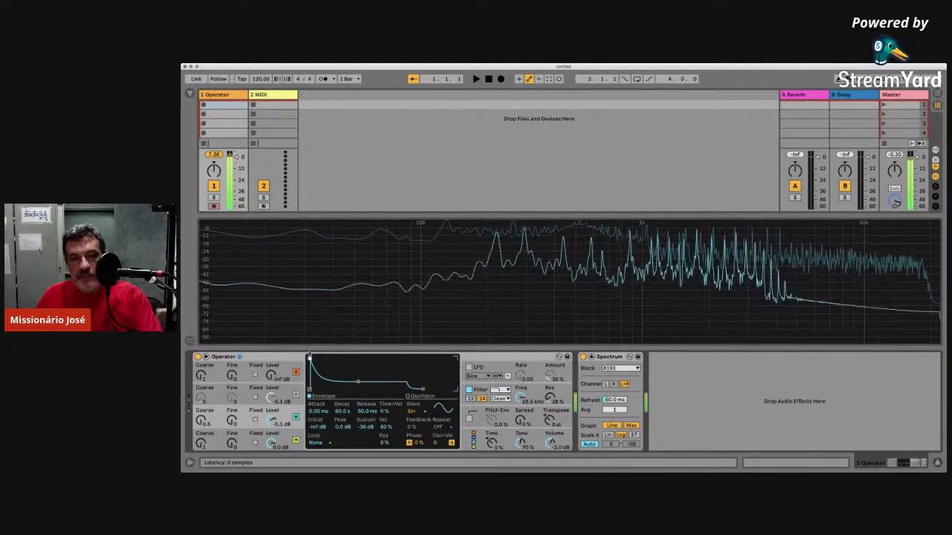
pyautogui.moveTo(358, 381); pyautogui.dragTo(355, 371)
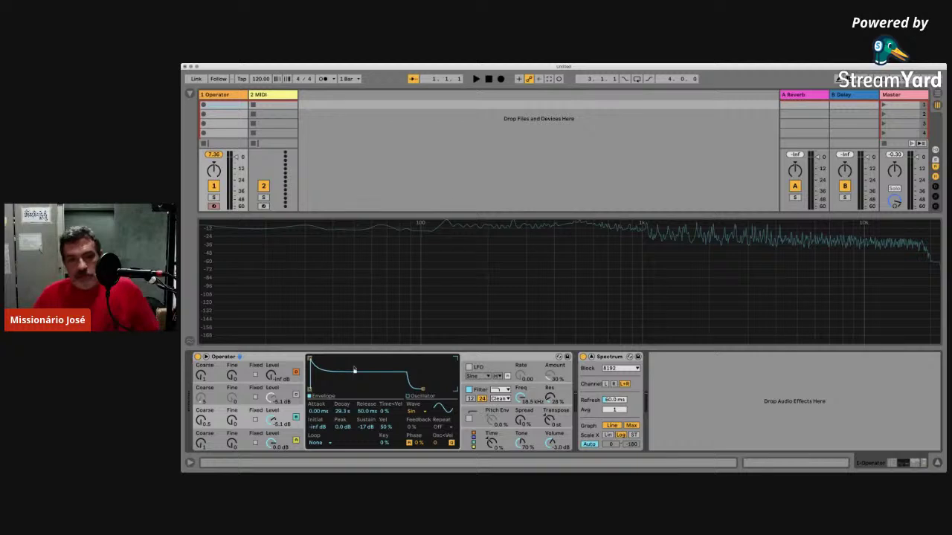
pyautogui.moveTo(354, 368); pyautogui.dragTo(330, 371)
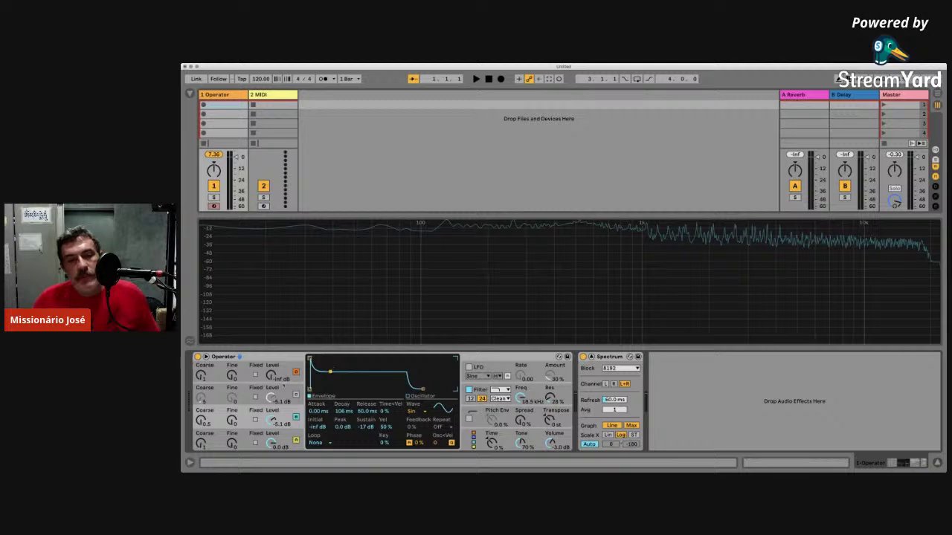
# - Turn oscillator C back on and play a run of notes to hear its modulation combined with oscillator B's
pyautogui.click(283, 386)
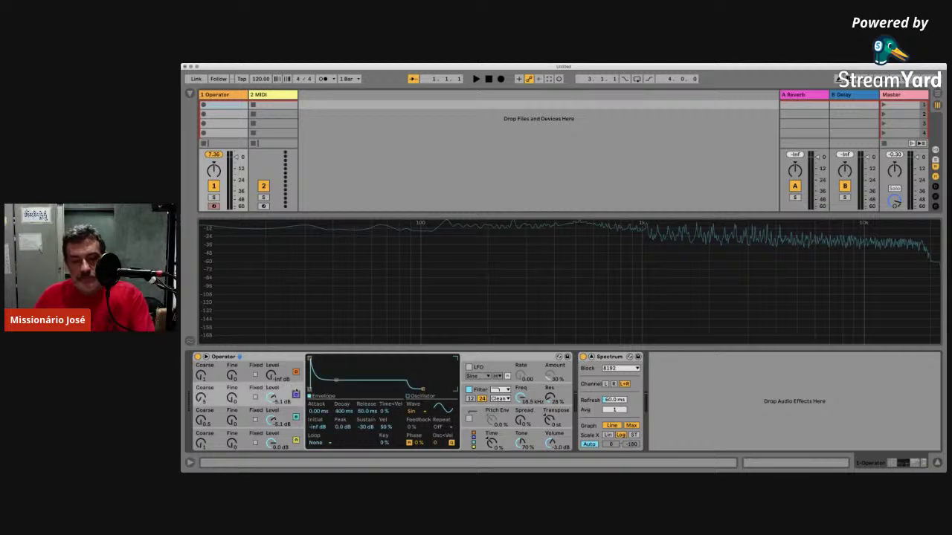
pyautogui.press('a')
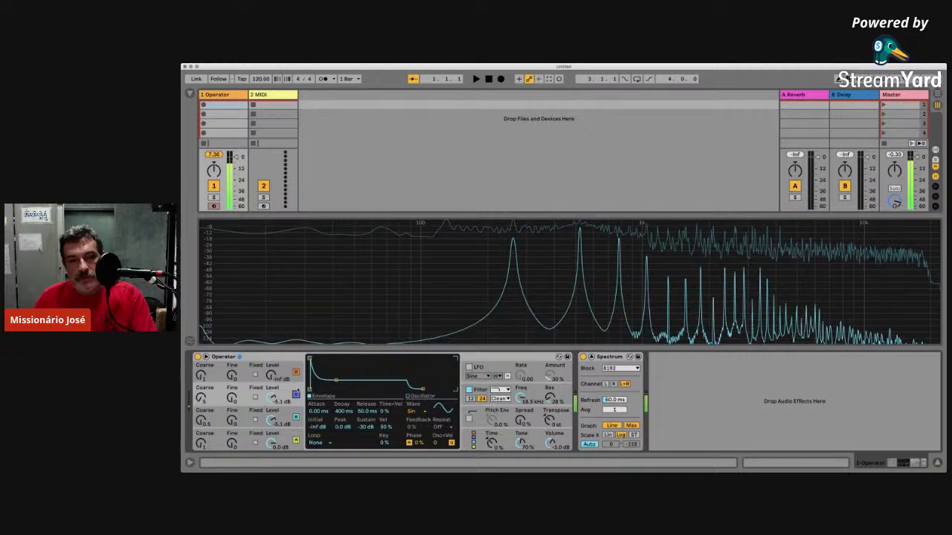
pyautogui.press('s')
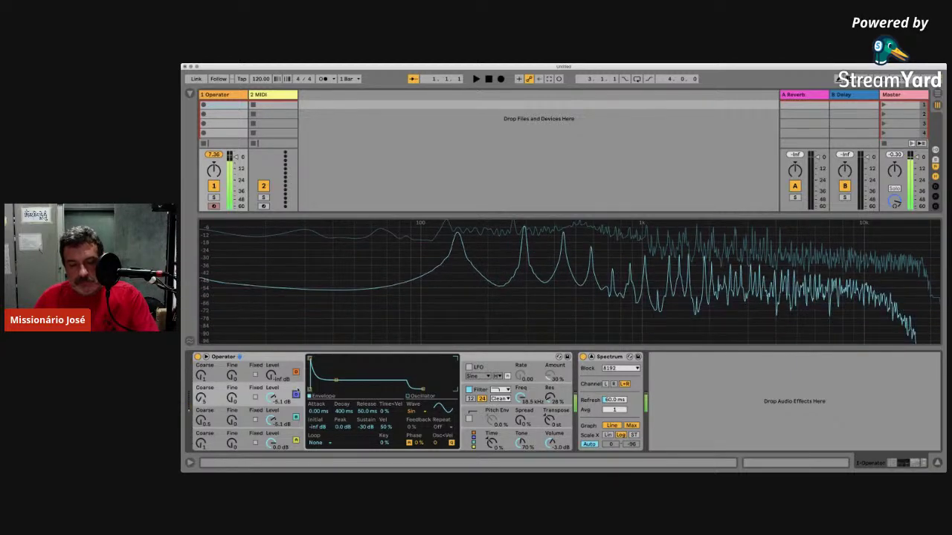
pyautogui.press('j')
pyautogui.press('g')
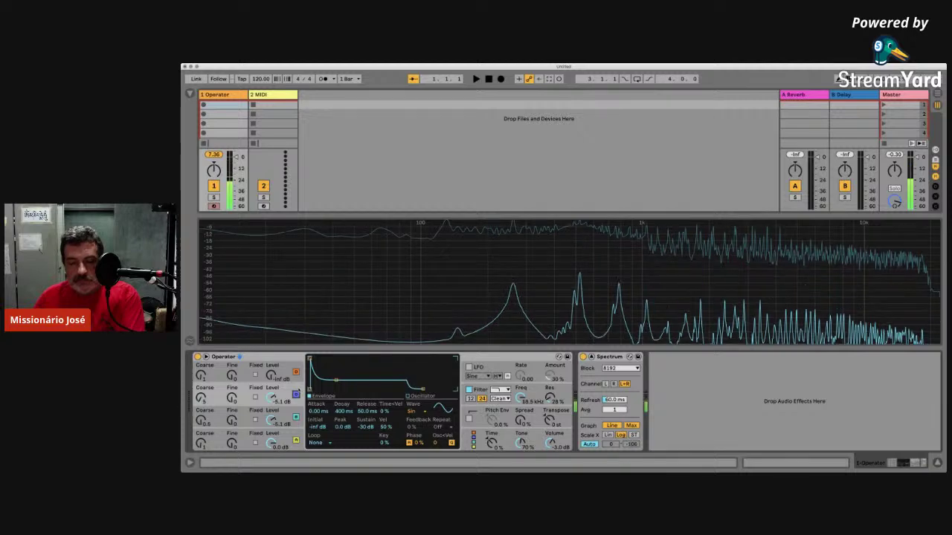
pyautogui.press('k')
pyautogui.press('j')
pyautogui.press('a')
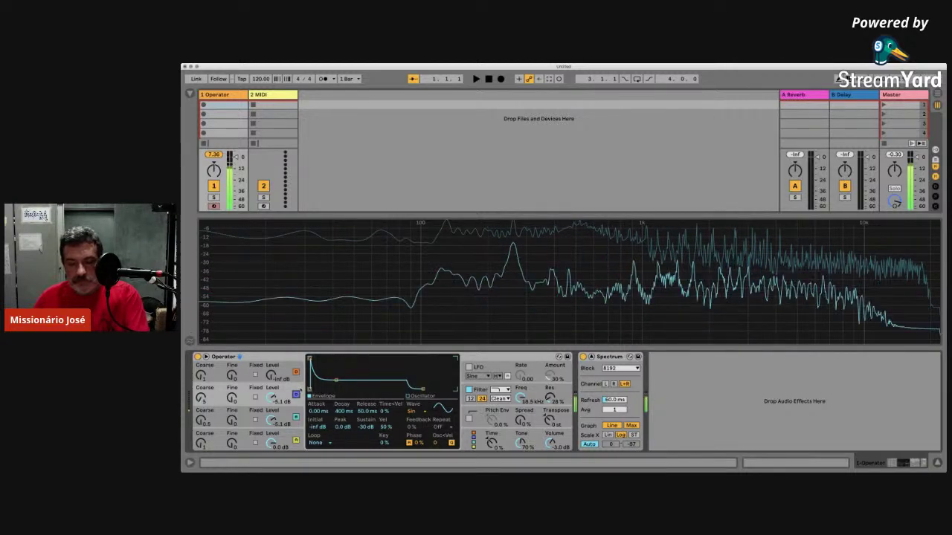
pyautogui.press('u')
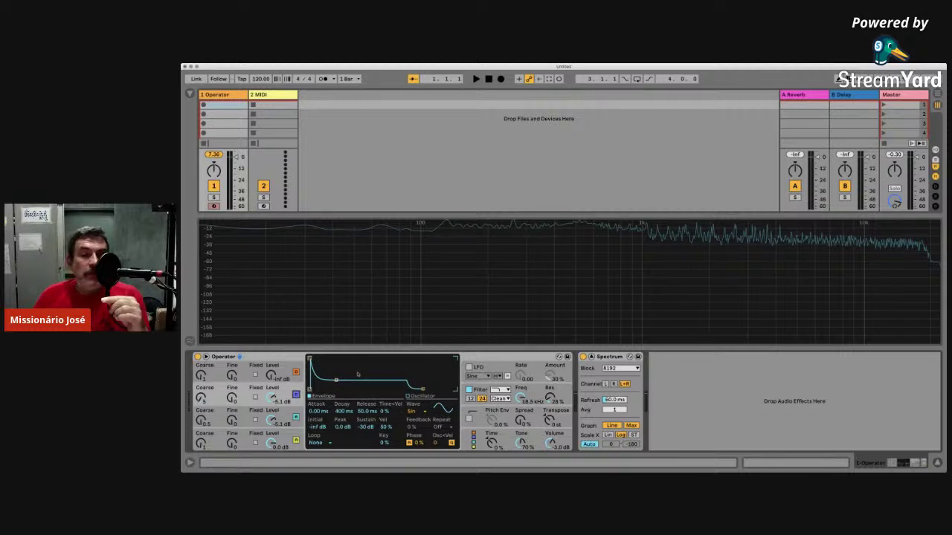
# - Set oscillator C's envelope decay to 351 ms, sustain to -12 dB and coarse frequency to 7, and play several notes to compare
pyautogui.moveTo(336, 380); pyautogui.dragTo(335, 365)
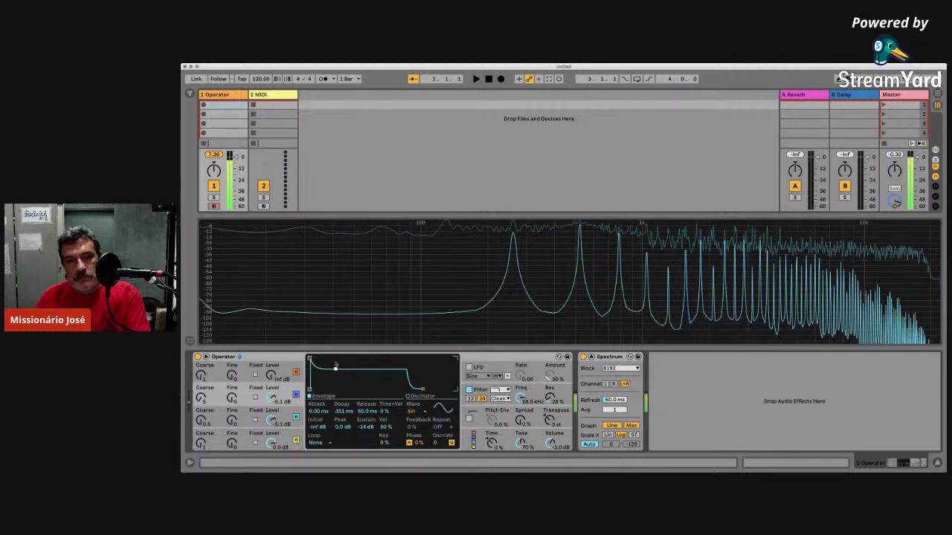
pyautogui.moveTo(335, 366); pyautogui.dragTo(336, 365)
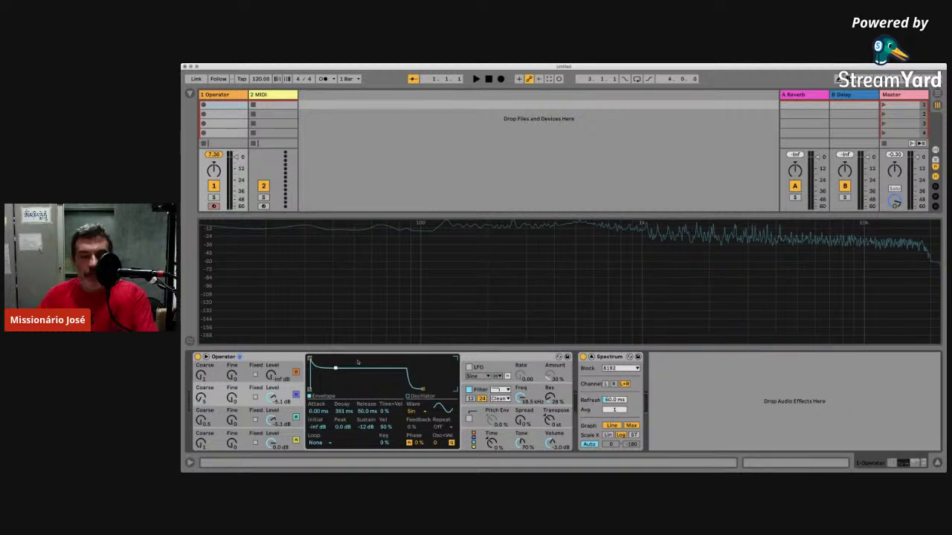
pyautogui.moveTo(200, 399); pyautogui.dragTo(201, 392)
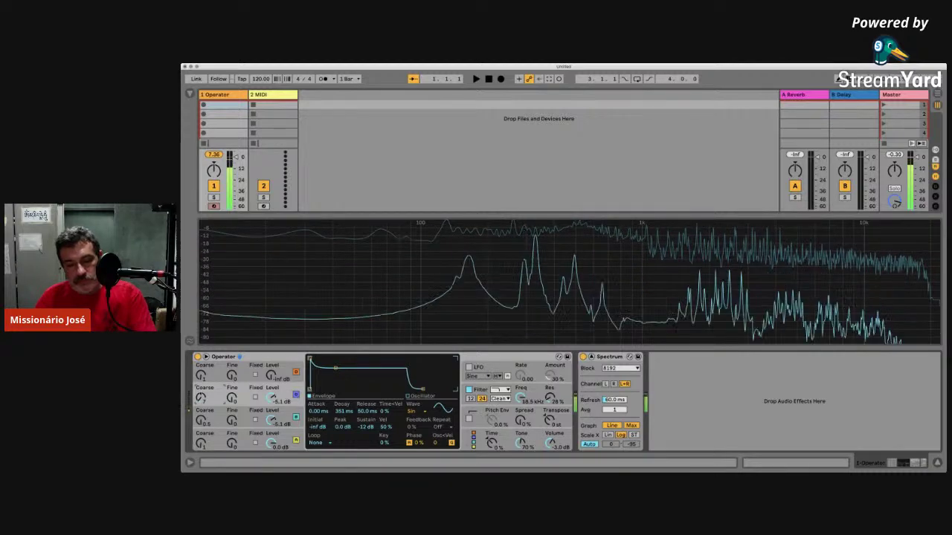
pyautogui.press('j')
pyautogui.press('s')
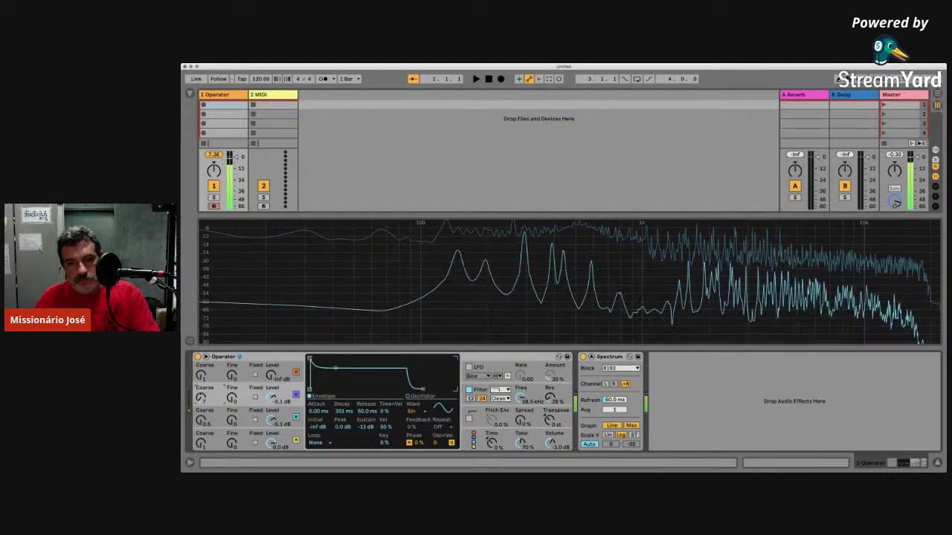
pyautogui.press('d')
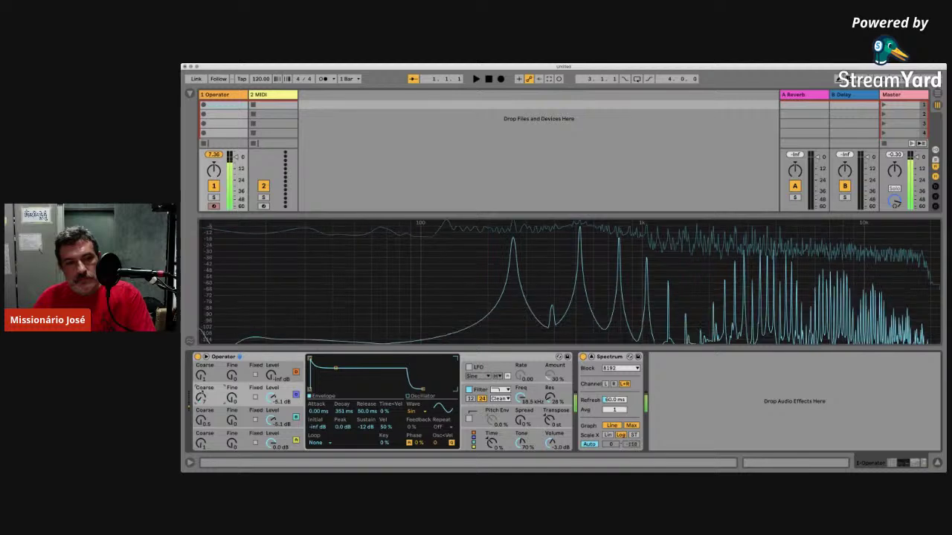
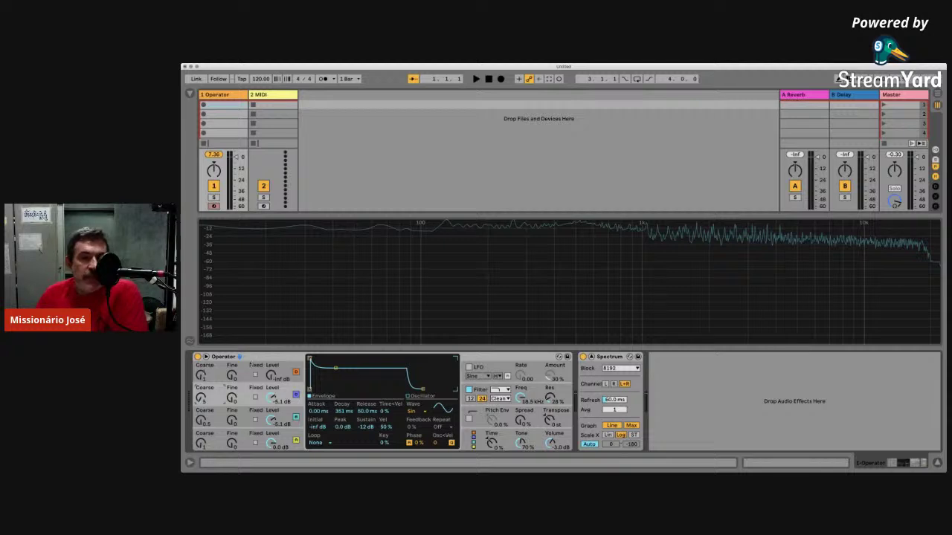
# - Set oscillator D's level to 0.0 dB, coarse to 7, and envelope to 1.42 ms attack, 1.66 s decay and -14 dB sustain
pyautogui.moveTo(271, 373); pyautogui.dragTo(270, 369)
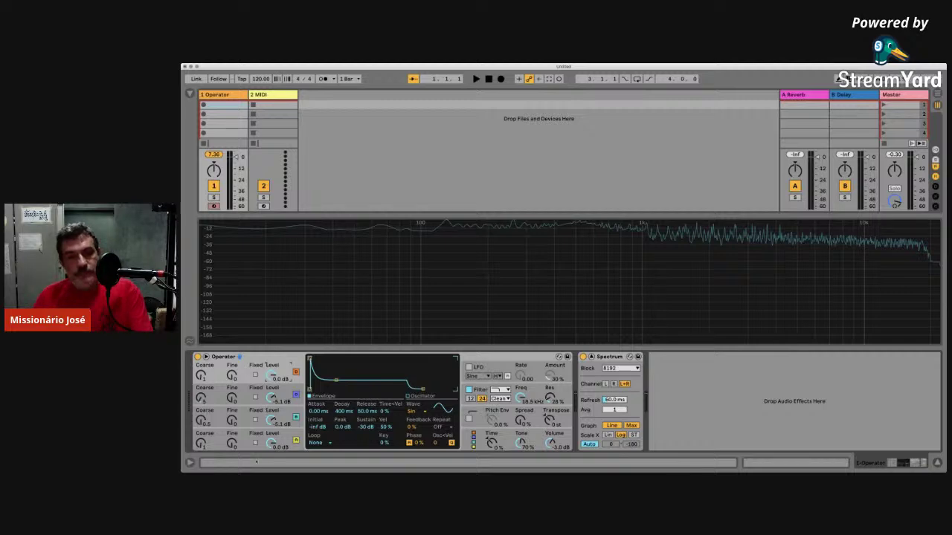
pyautogui.moveTo(336, 380); pyautogui.dragTo(335, 369)
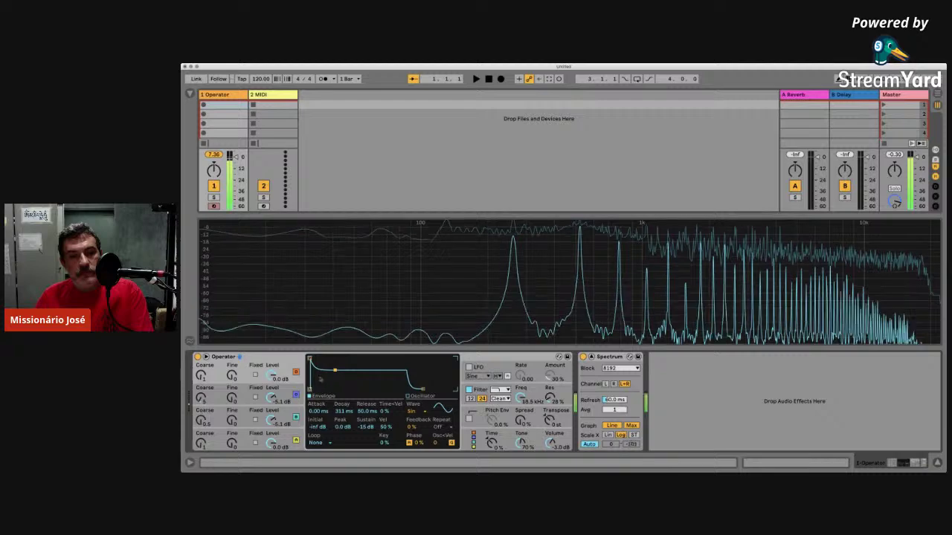
pyautogui.moveTo(335, 369); pyautogui.dragTo(342, 369)
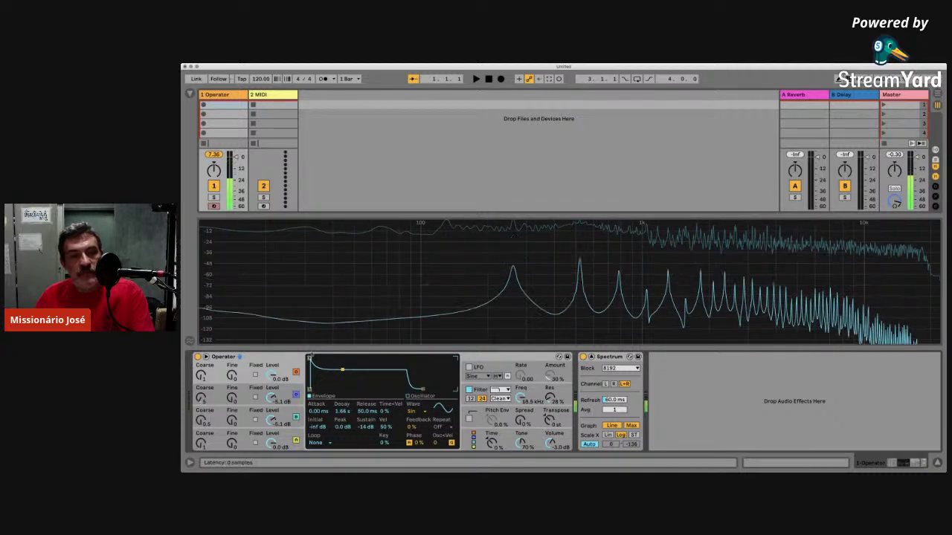
pyautogui.moveTo(311, 358); pyautogui.dragTo(320, 358)
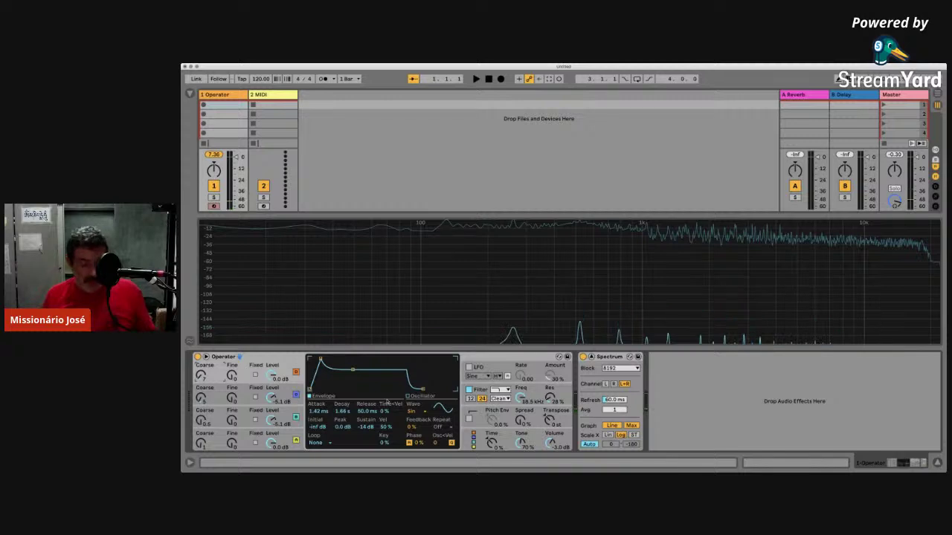
pyautogui.press('super+Tab')
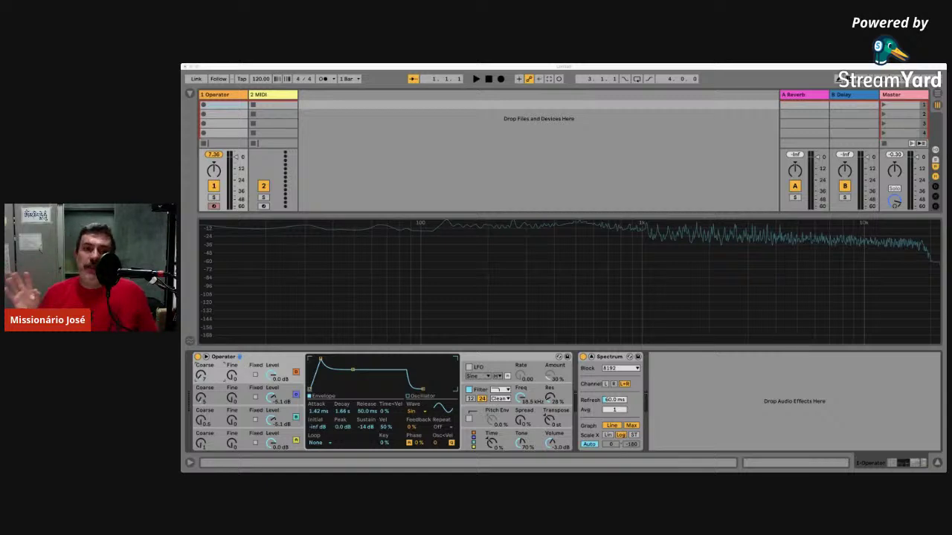
pyautogui.click(388, 403)
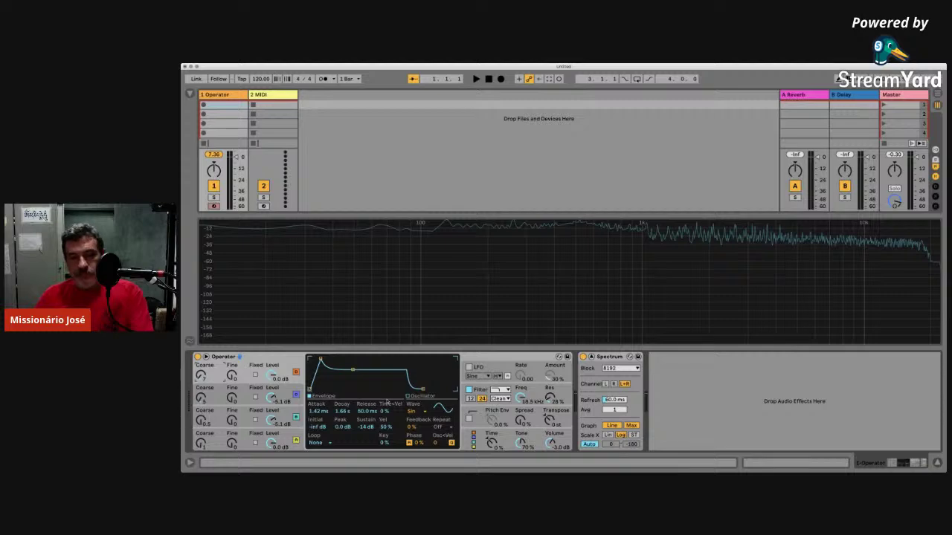
# - Audition Operator's successive oscillator algorithms while playing notes, ending on the one with all four oscillators in parallel
pyautogui.click(474, 437)
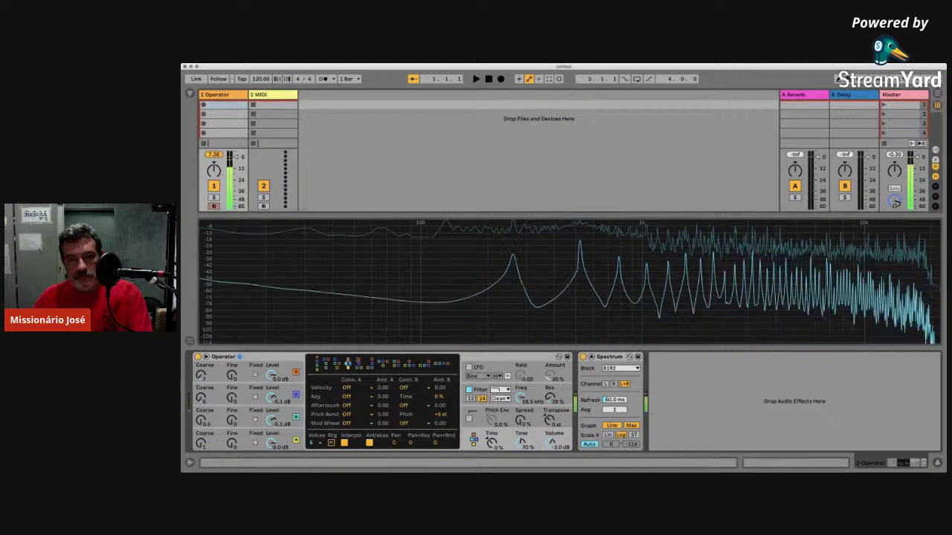
pyautogui.click(359, 363)
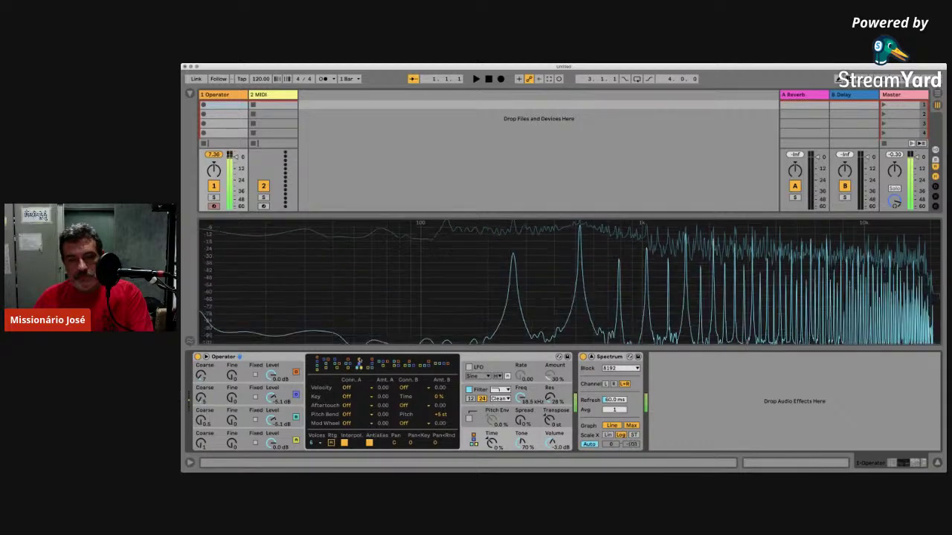
pyautogui.click(370, 363)
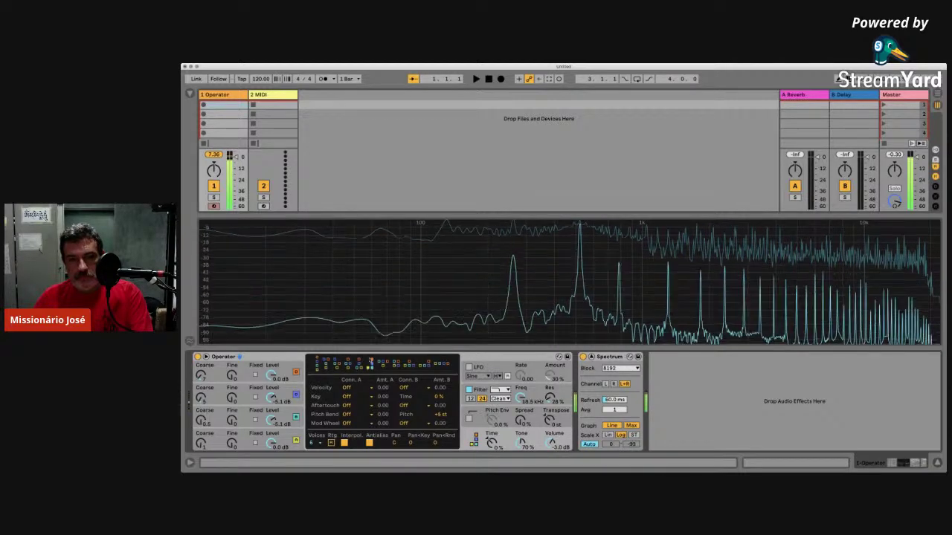
pyautogui.click(382, 363)
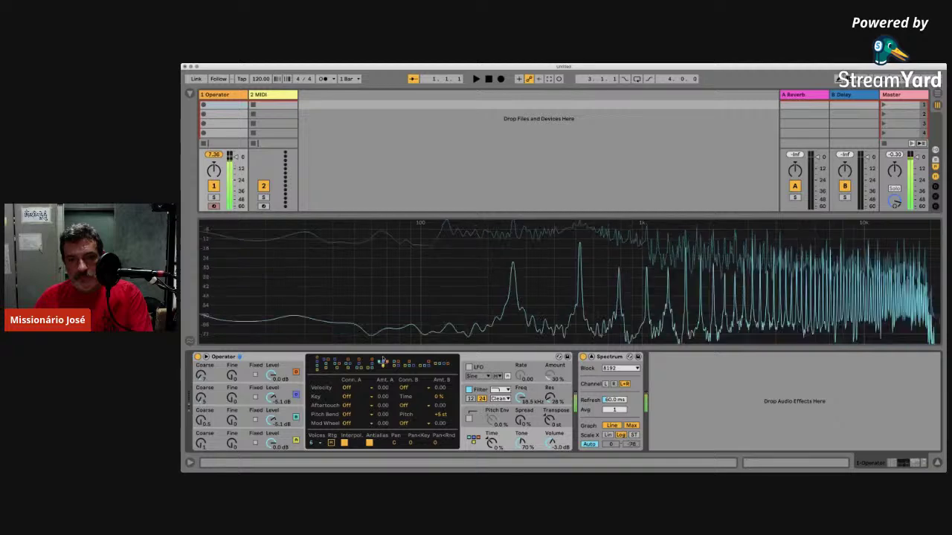
pyautogui.click(395, 363)
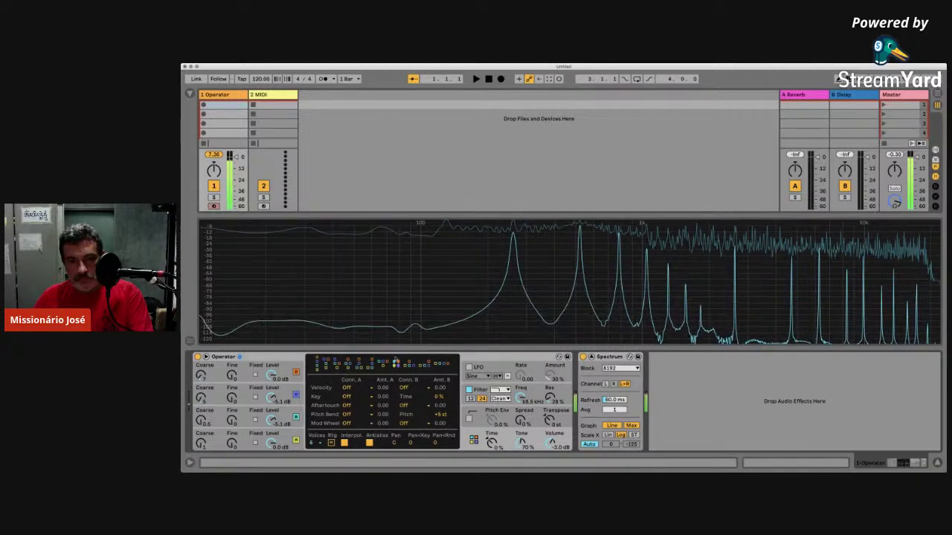
pyautogui.click(411, 363)
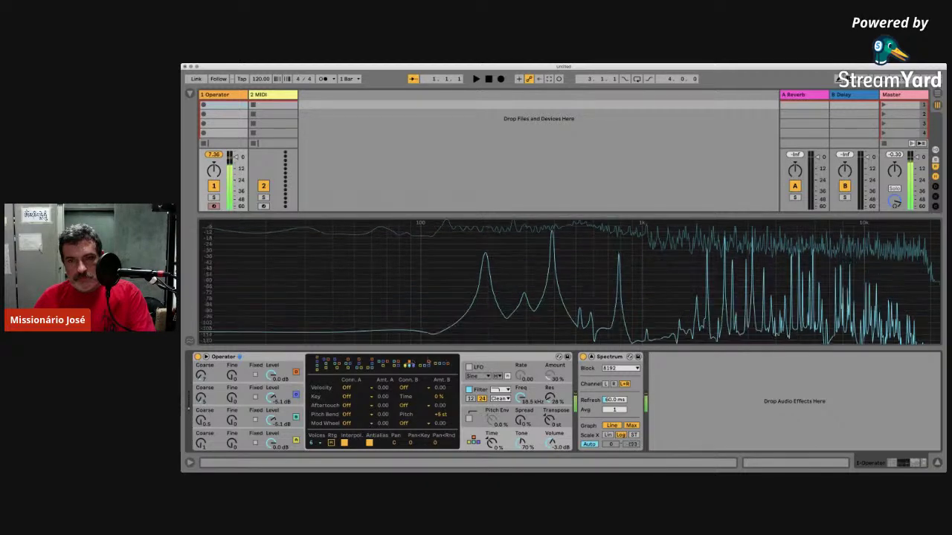
pyautogui.click(427, 364)
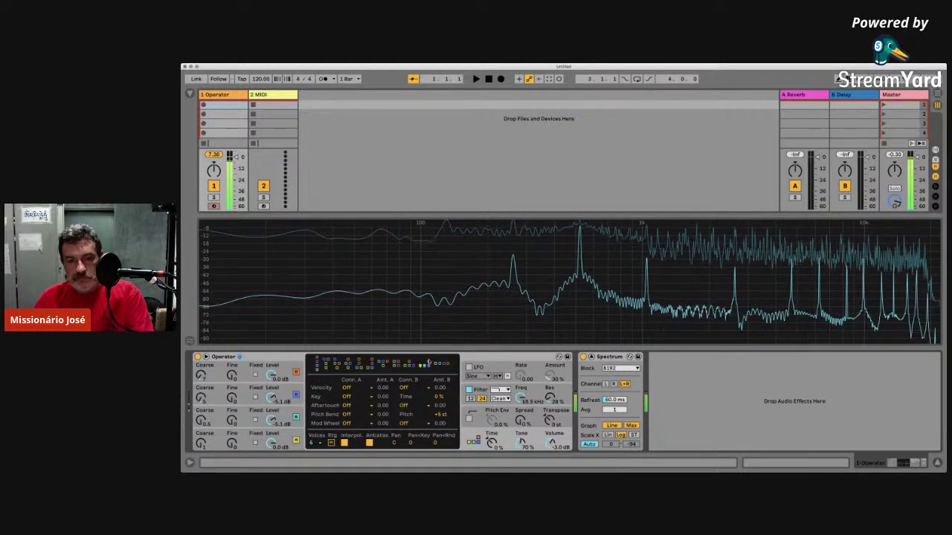
pyautogui.click(442, 363)
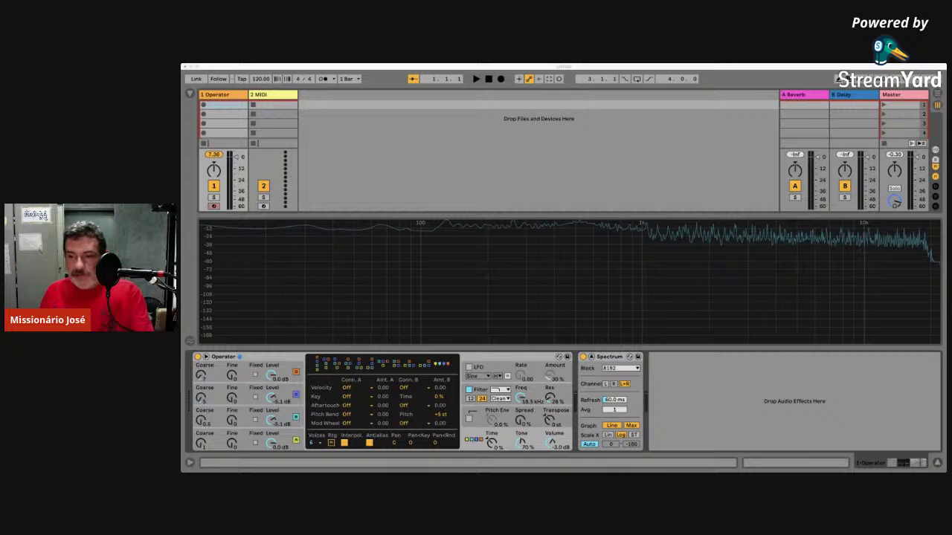
pyautogui.press('a')
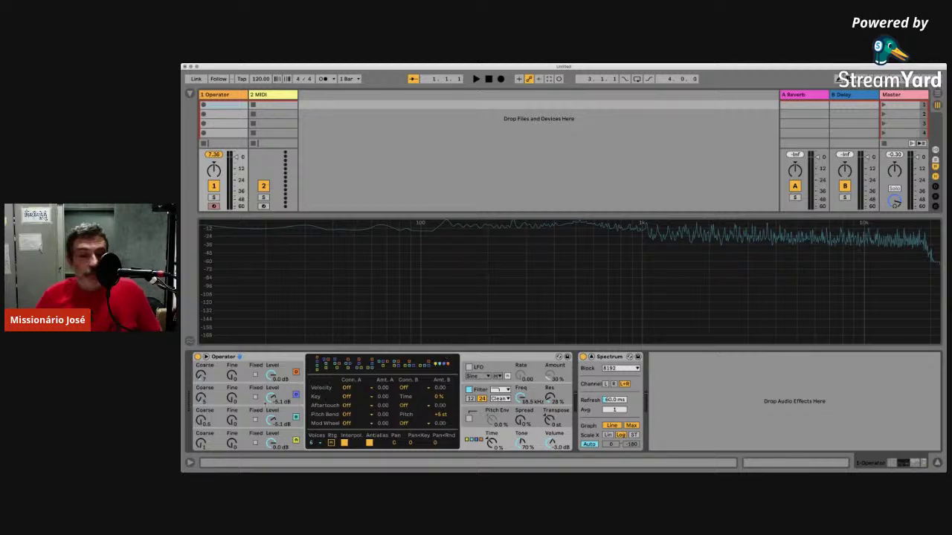
# - Lower oscillators B, C and D to -inf dB and set C's and D's coarse frequency to 0.5, keeping oscillator A at 0.0 dB
pyautogui.click(202, 376)
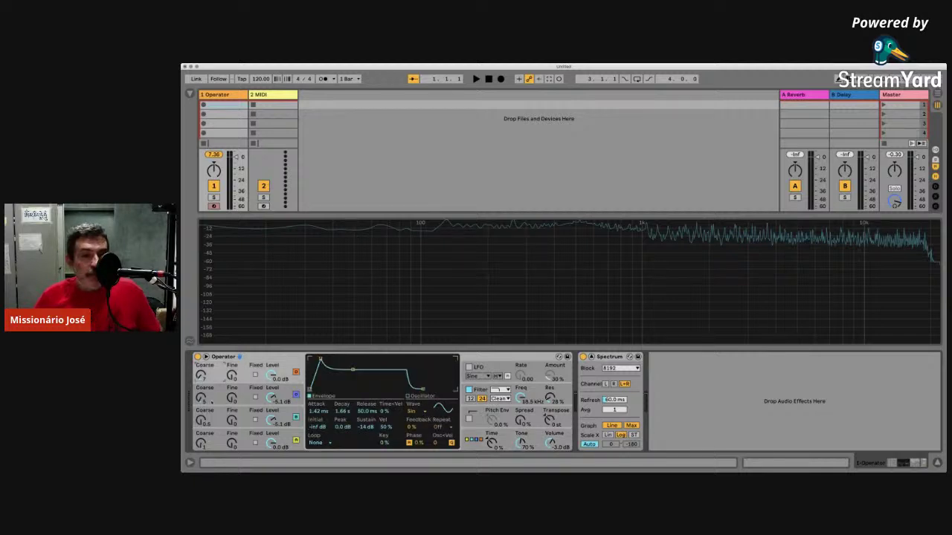
pyautogui.click(296, 373)
pyautogui.click(296, 373)
pyautogui.moveTo(273, 372); pyautogui.dragTo(268, 434)
pyautogui.doubleClick(270, 440)
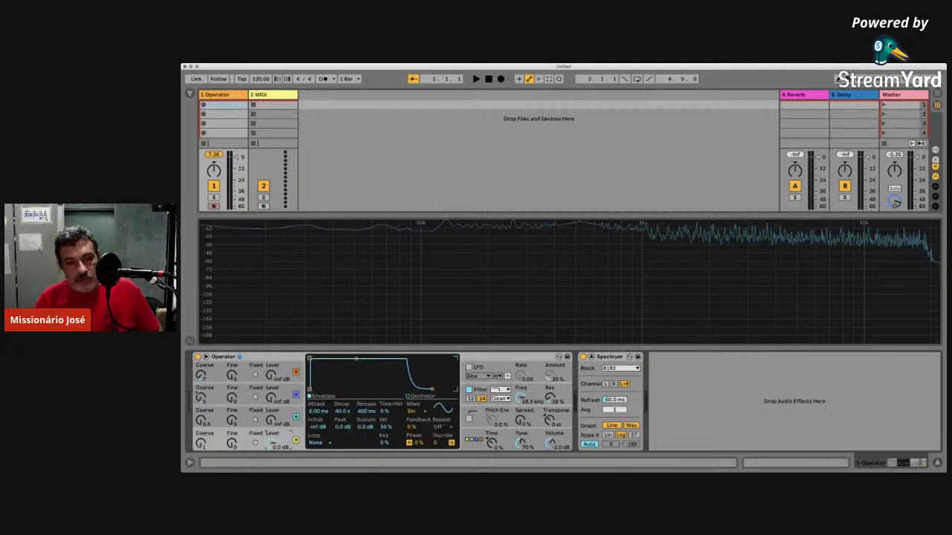
pyautogui.click(201, 398)
pyautogui.click(201, 376)
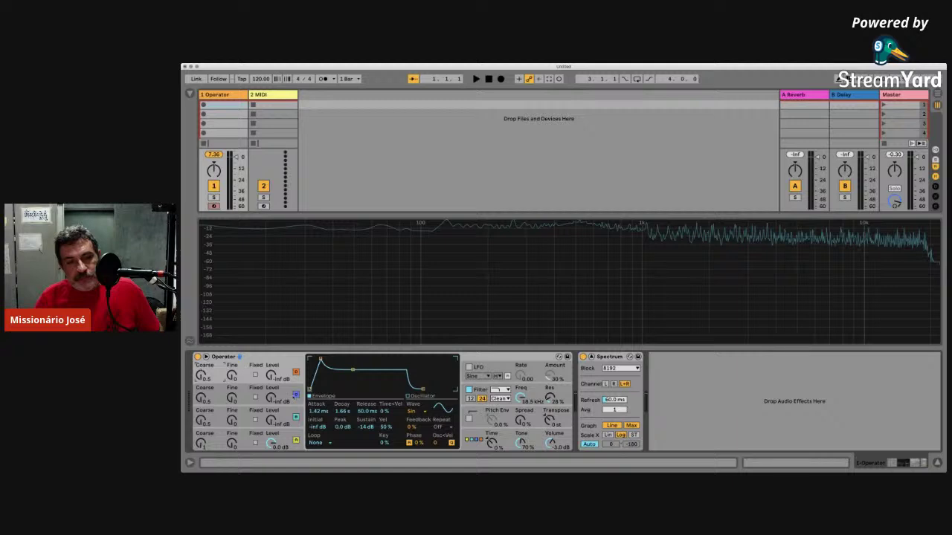
# - Change oscillator A's waveform to Sw16 and play notes to compare its spectrum with the sine
pyautogui.click(280, 432)
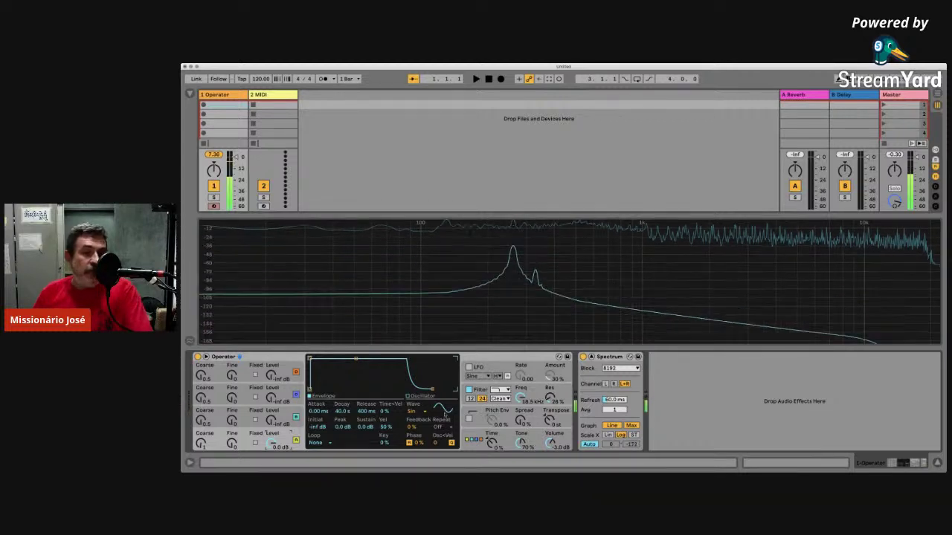
pyautogui.click(425, 409)
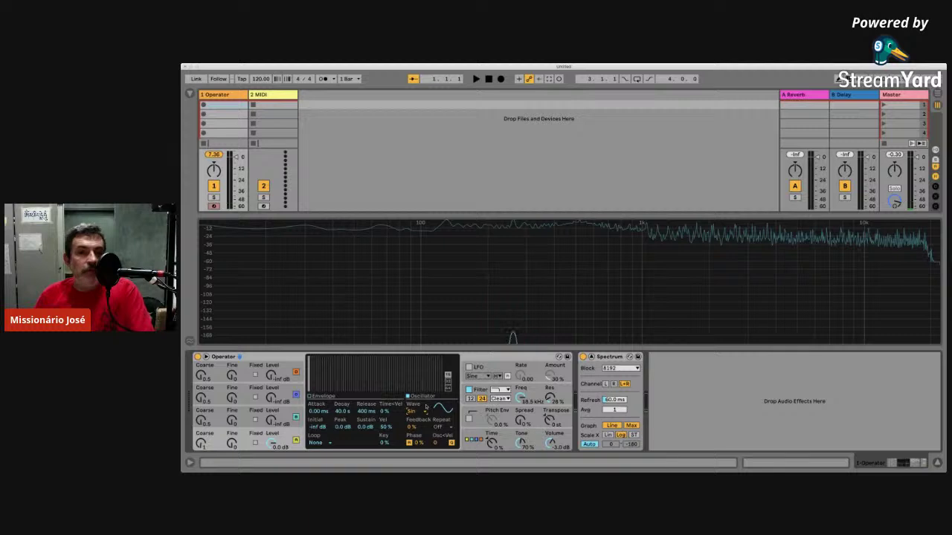
pyautogui.press('a')
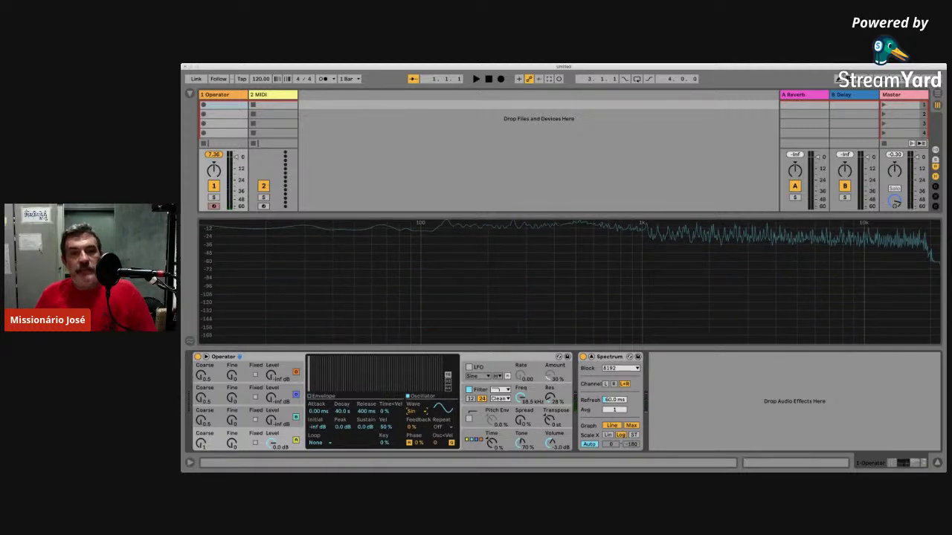
pyautogui.click(429, 276)
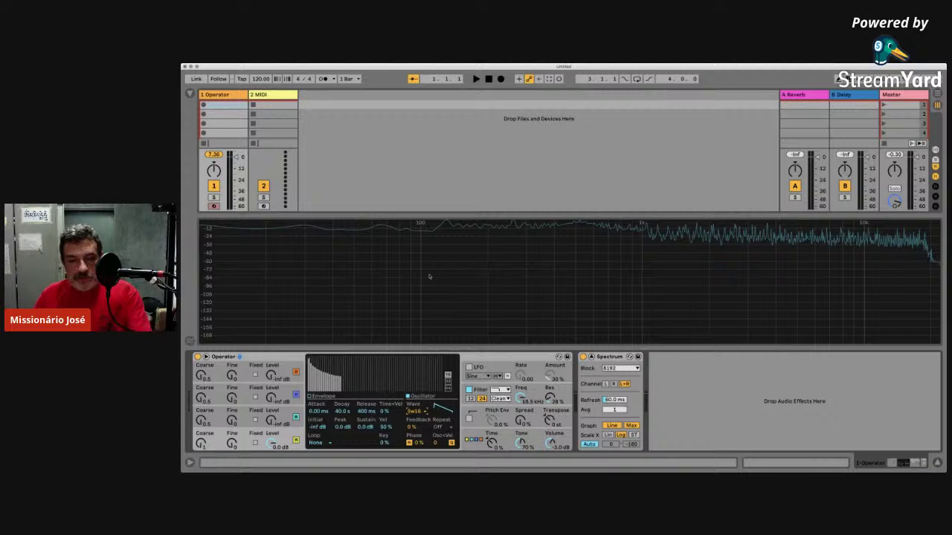
pyautogui.press('a')
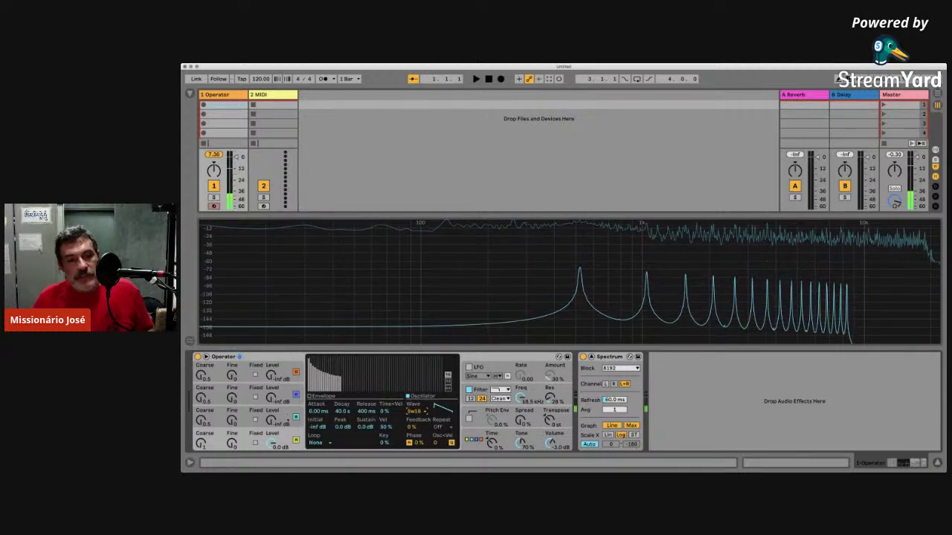
# - Change oscillator B's waveform to Sw16 and raise its level to 0.0 dB while playing notes alongside oscillator A
pyautogui.click(290, 410)
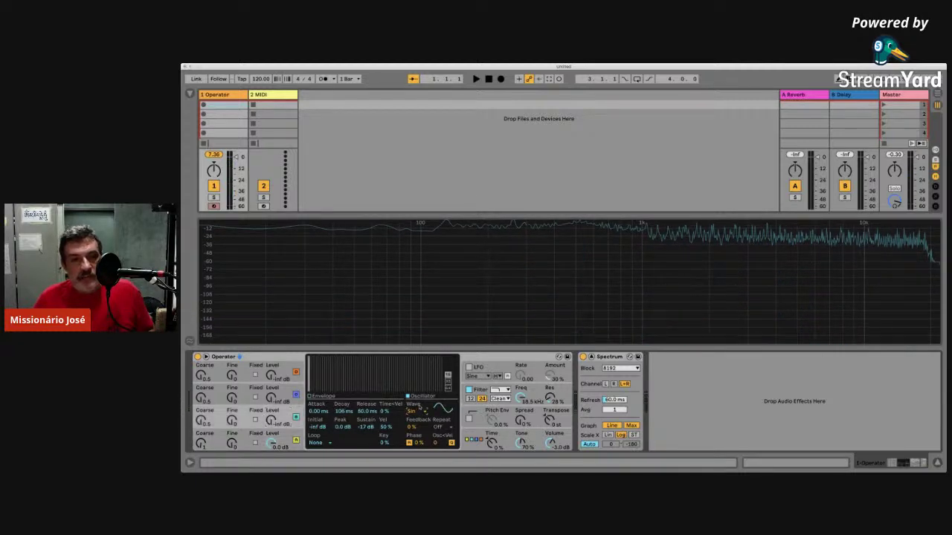
pyautogui.click(428, 281)
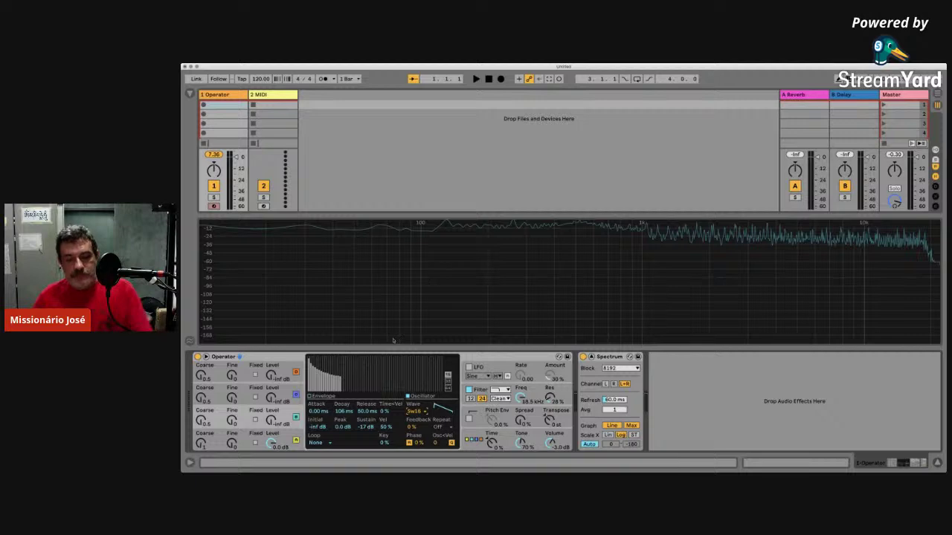
pyautogui.press('a')
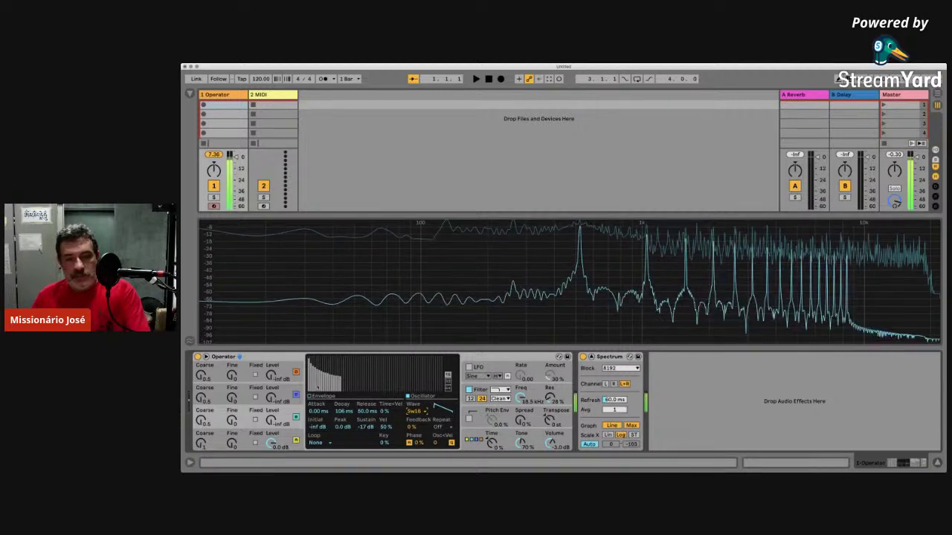
pyautogui.press('z')
pyautogui.press('a')
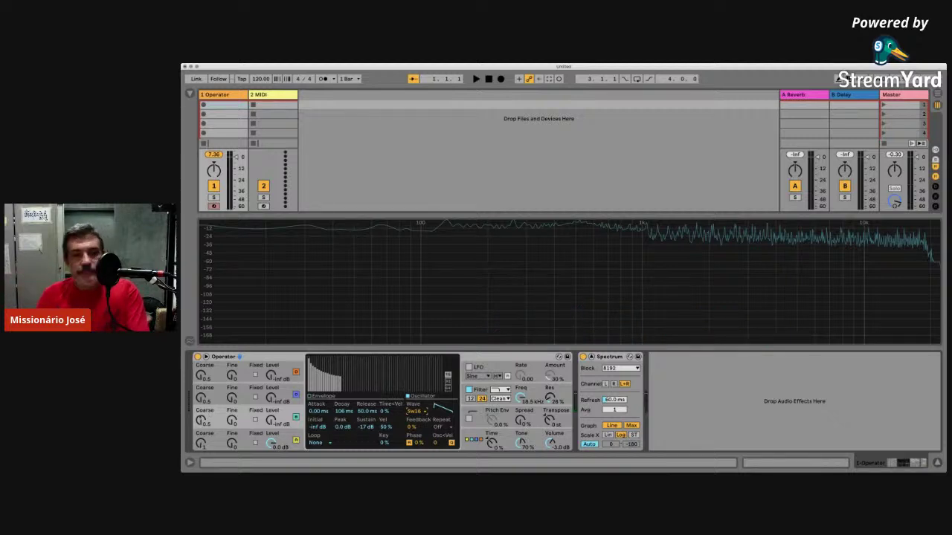
pyautogui.moveTo(271, 419); pyautogui.dragTo(271, 357)
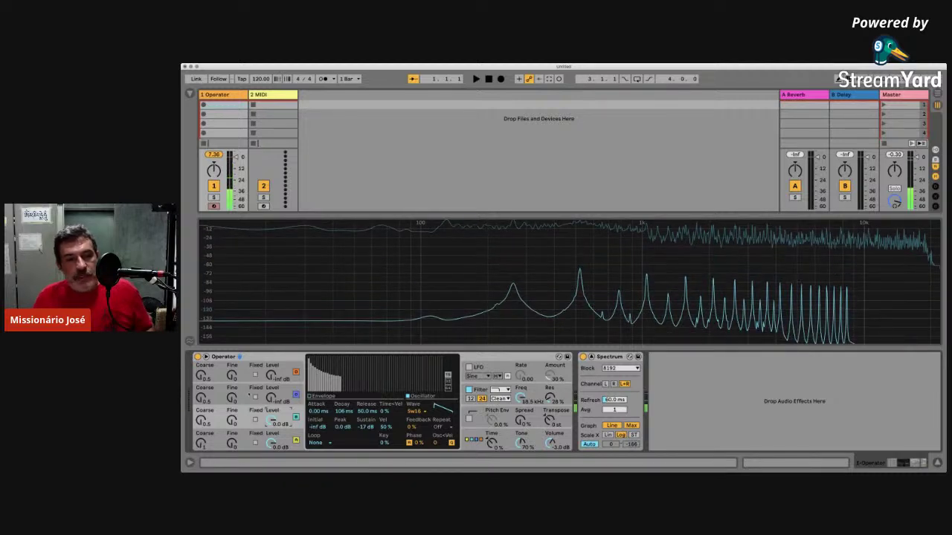
# - Set oscillator C's coarse frequency to 2, waveform to Sw16 and level to -17 dB, and play notes to hear it
pyautogui.click(270, 395)
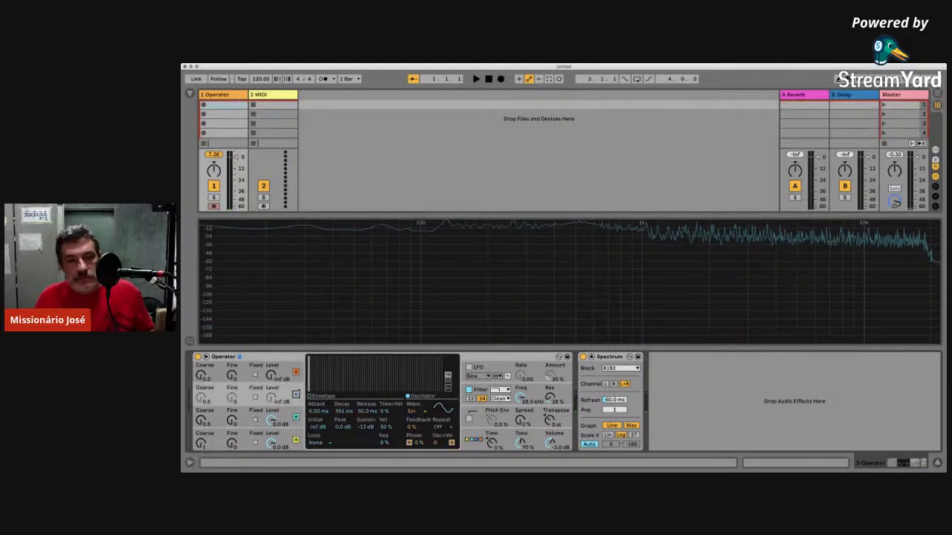
pyautogui.click(296, 394)
pyautogui.moveTo(201, 398)
pyautogui.mouseDown()
pyautogui.moveTo(201, 383)
pyautogui.moveTo(201, 409)
pyautogui.mouseUp()
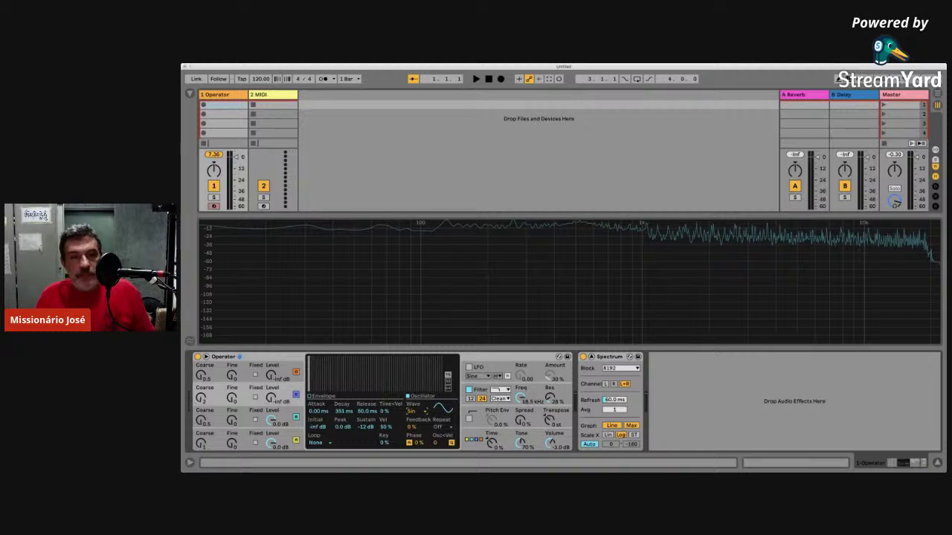
pyautogui.click(414, 278)
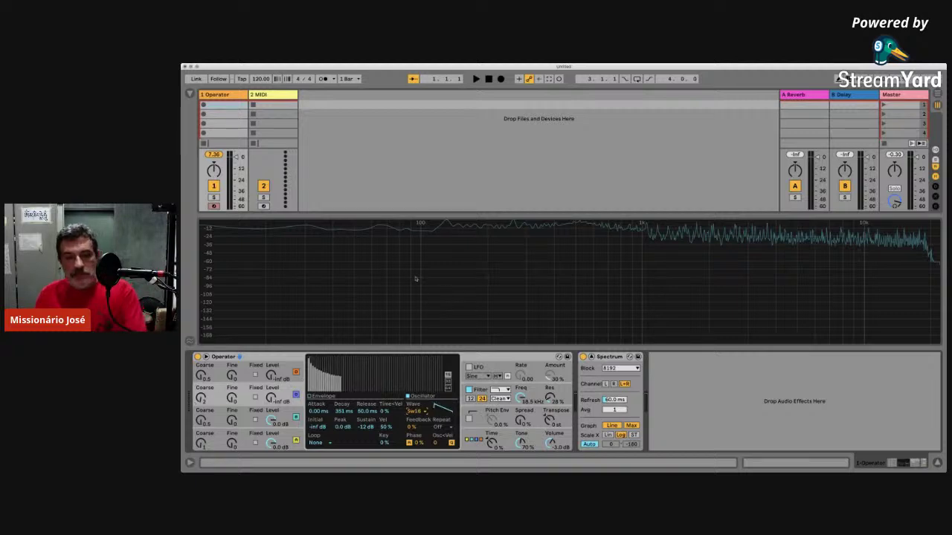
pyautogui.moveTo(270, 398); pyautogui.dragTo(271, 380)
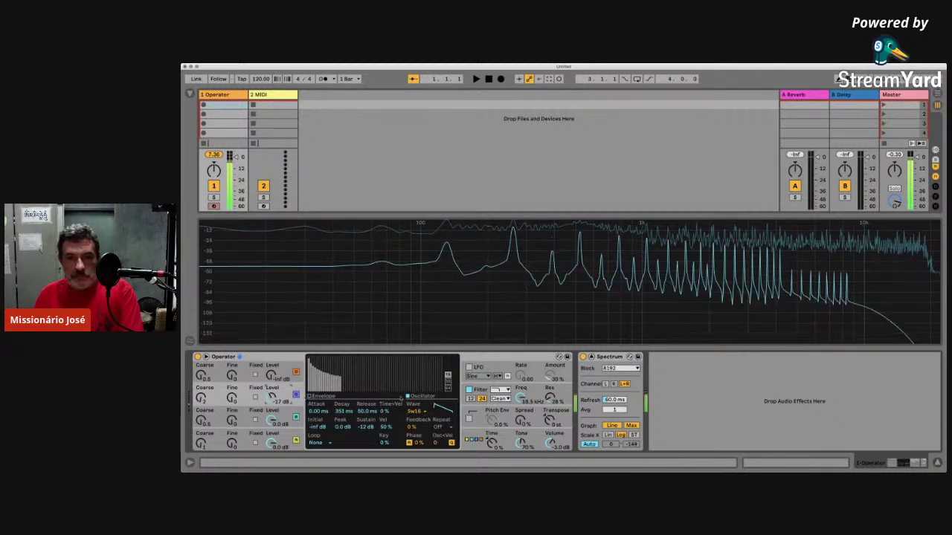
# - Turn off Operator's filter, and switch oscillator D off and back on
pyautogui.click(494, 388)
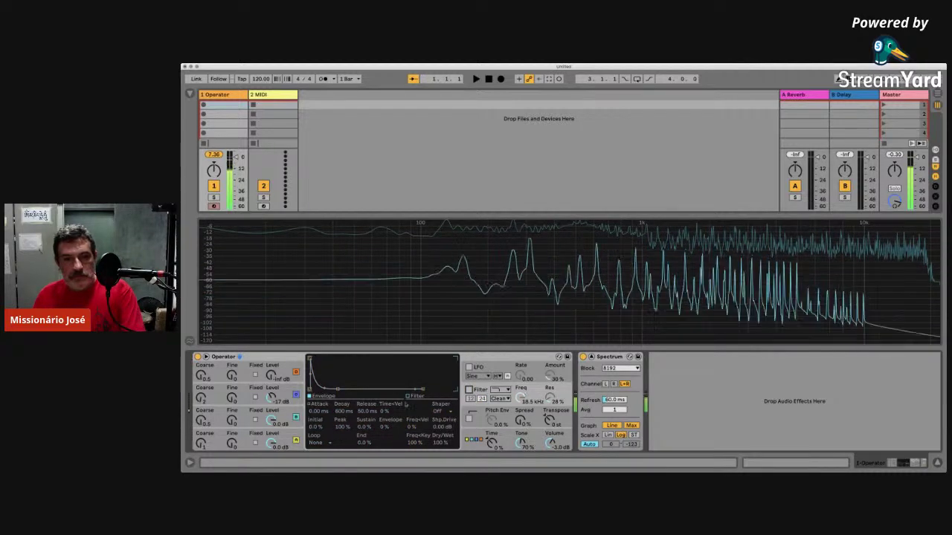
pyautogui.click(298, 370)
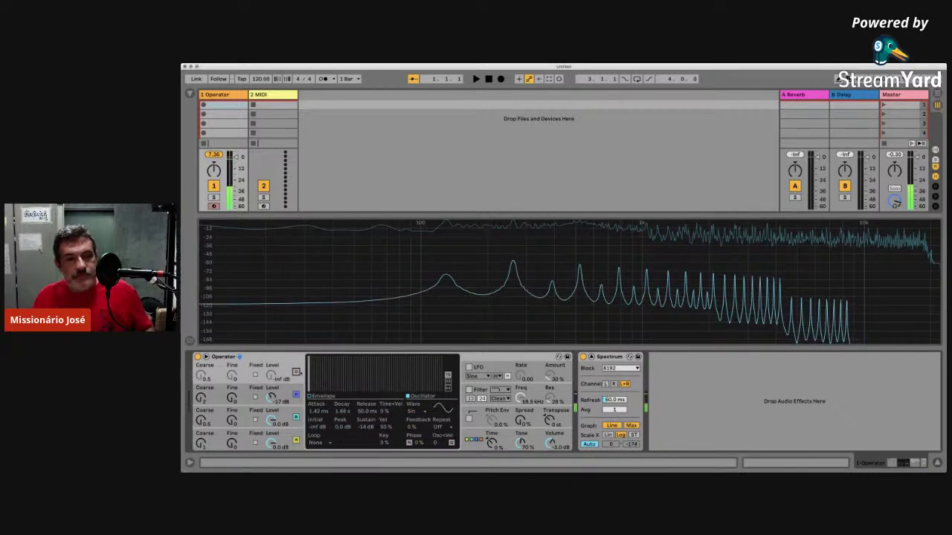
pyautogui.click(296, 371)
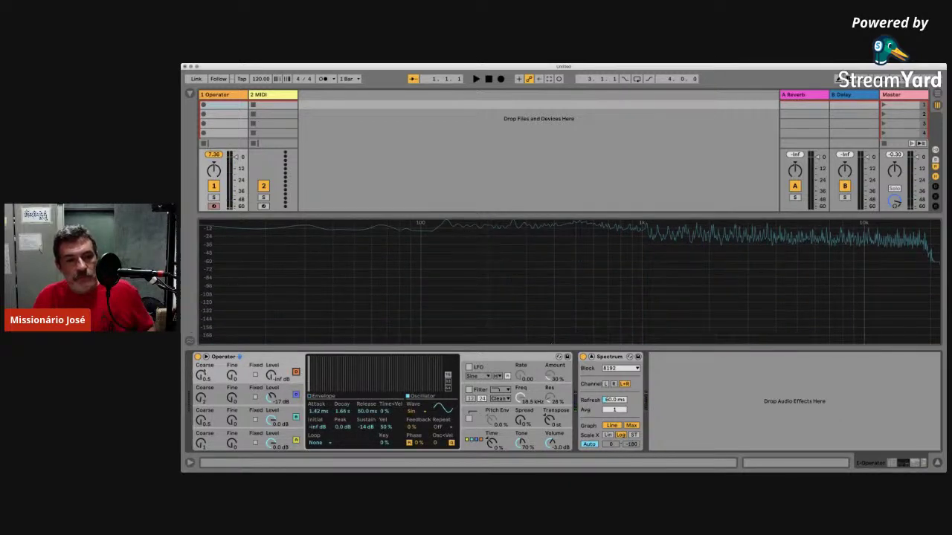
# - Set oscillator D's coarse frequency to 3 and raise its level to -3.8 dB while playing notes to hear the change
pyautogui.moveTo(202, 375); pyautogui.dragTo(202, 378)
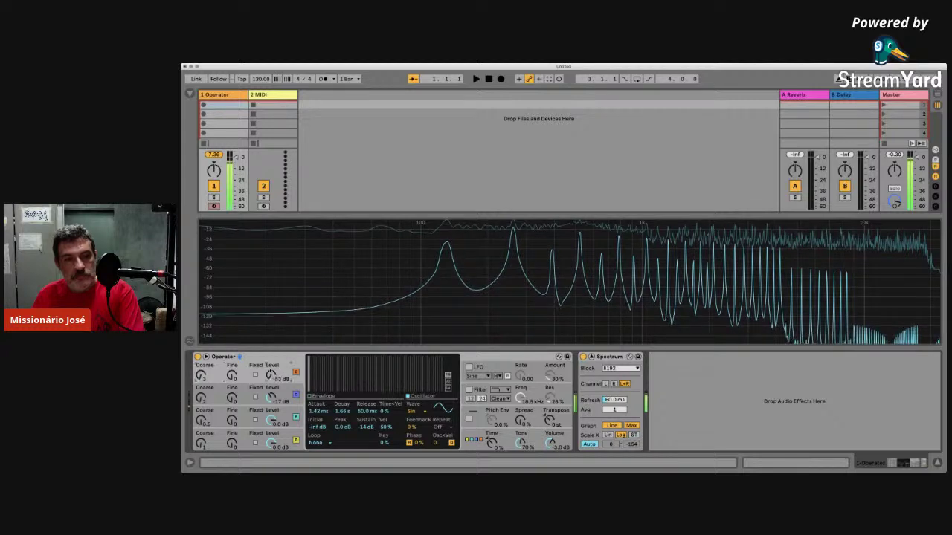
pyautogui.moveTo(272, 375); pyautogui.dragTo(271, 357)
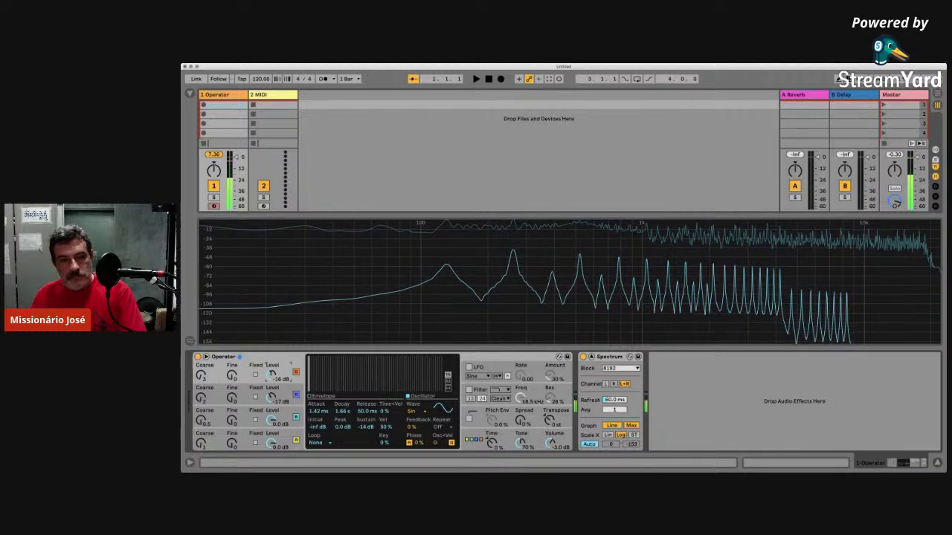
pyautogui.moveTo(272, 374)
pyautogui.mouseDown()
pyautogui.moveTo(272, 364)
pyautogui.moveTo(272, 377)
pyautogui.mouseUp()
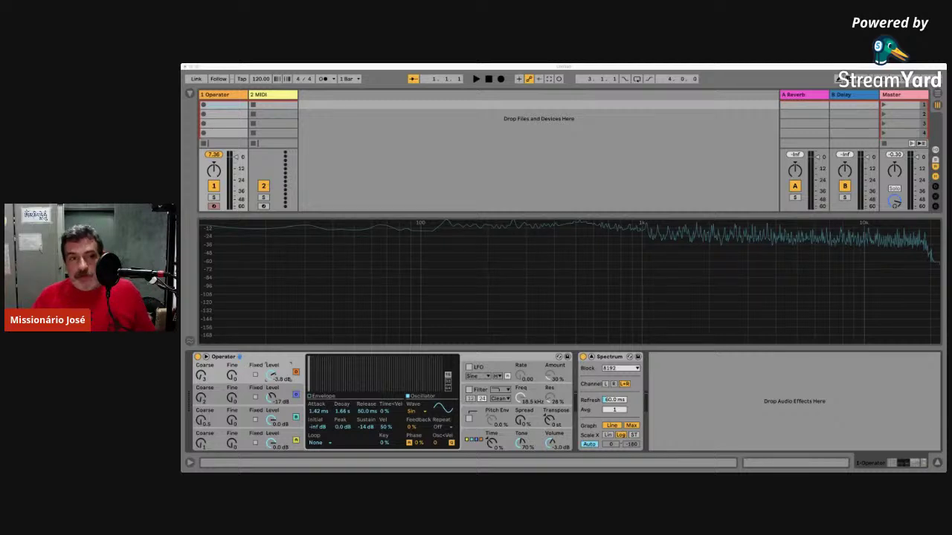
# - Switch off oscillators B, C and D, leaving only oscillator A on and selected for editing
pyautogui.click(306, 415)
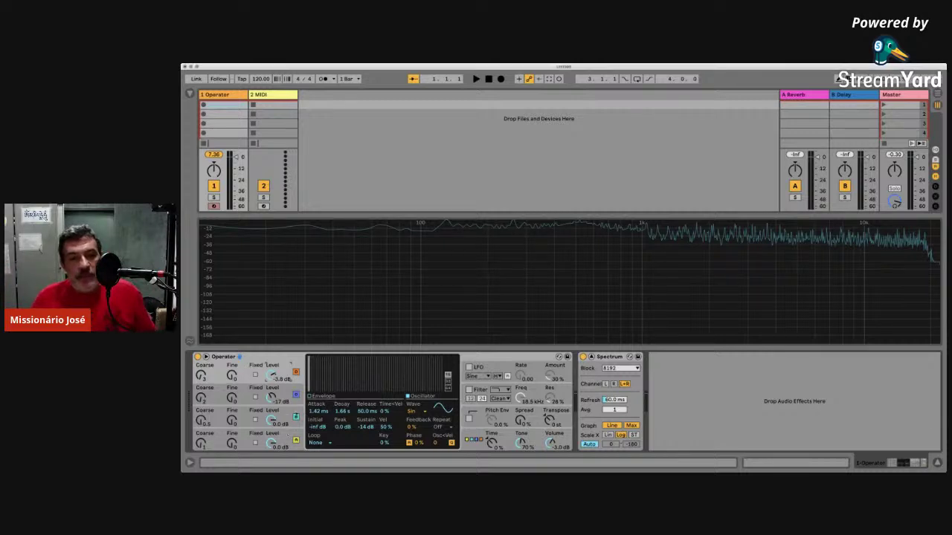
pyautogui.click(295, 417)
pyautogui.click(296, 395)
pyautogui.click(296, 373)
pyautogui.click(296, 395)
pyautogui.click(295, 394)
pyautogui.click(288, 432)
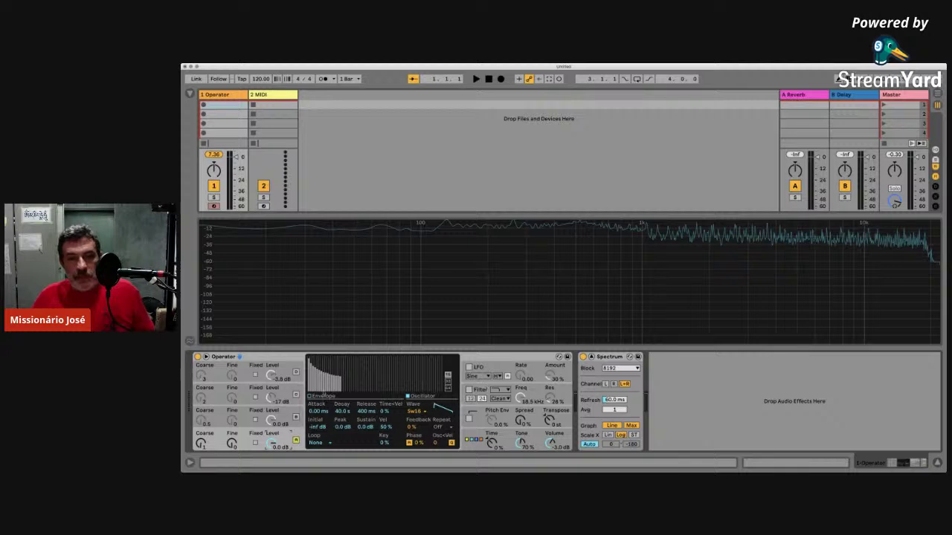
# - View oscillator A's envelope, and compare its waveform's harmonic display at 16, 32 and 64 partials
pyautogui.click(322, 395)
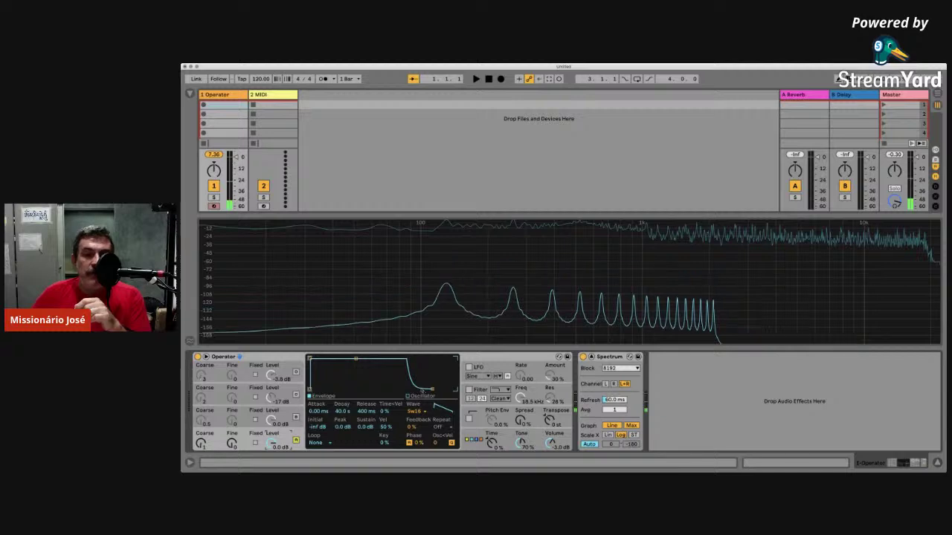
pyautogui.click(423, 395)
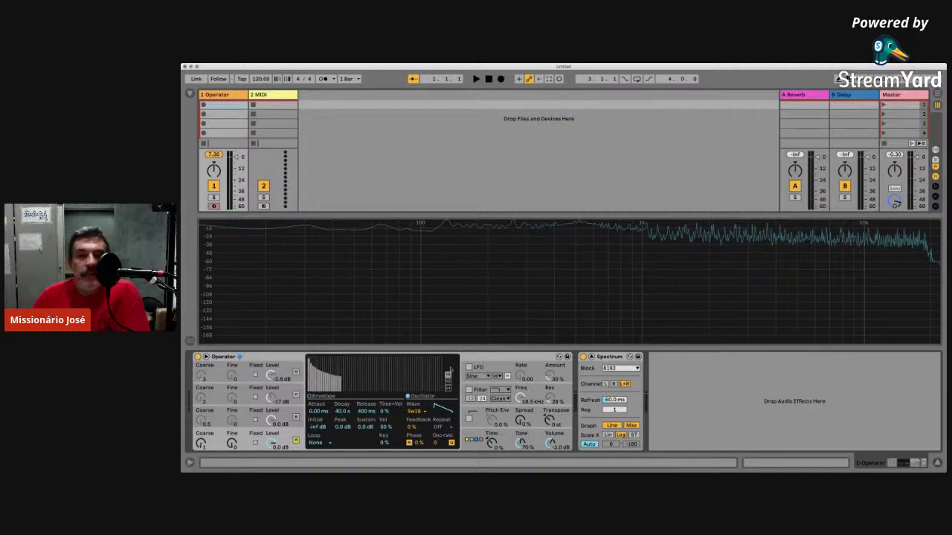
pyautogui.click(448, 380)
pyautogui.click(447, 375)
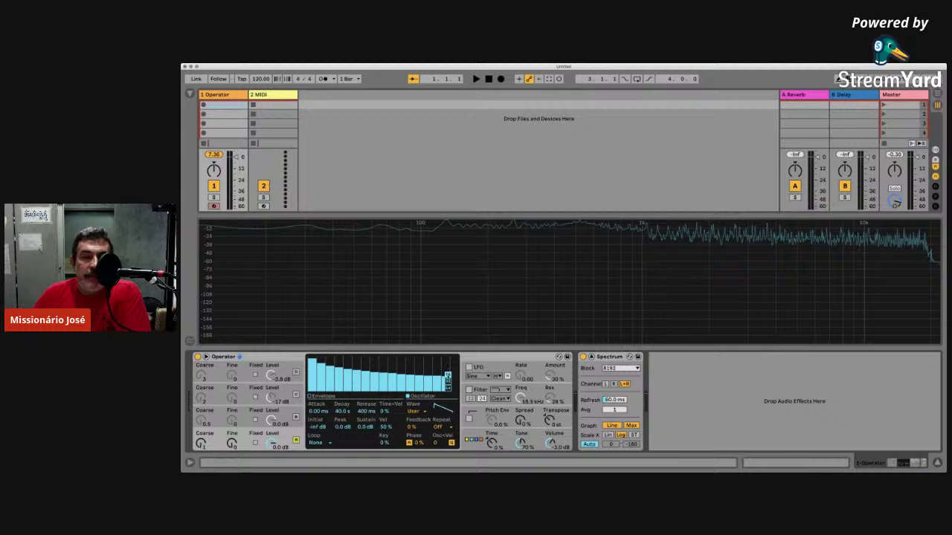
pyautogui.click(448, 380)
pyautogui.click(447, 376)
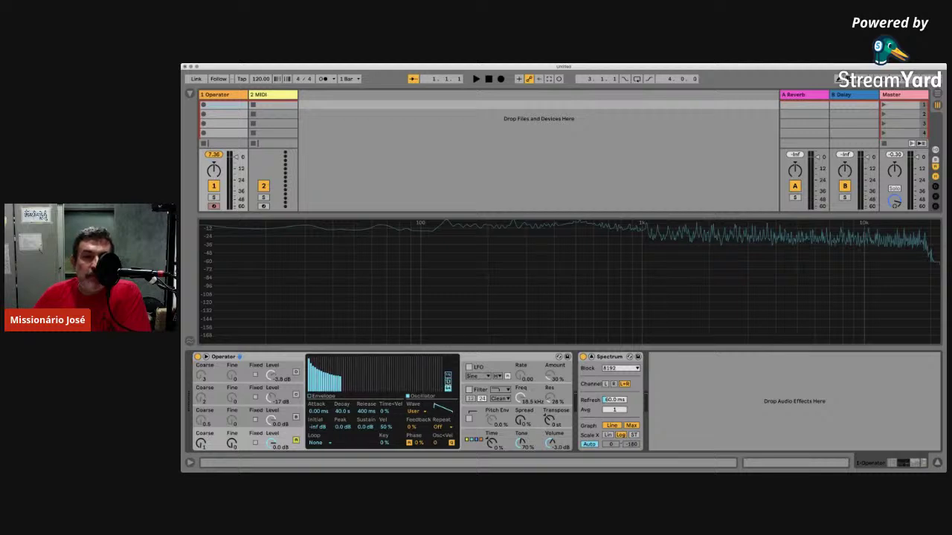
pyautogui.click(448, 381)
pyautogui.click(448, 376)
pyautogui.click(448, 381)
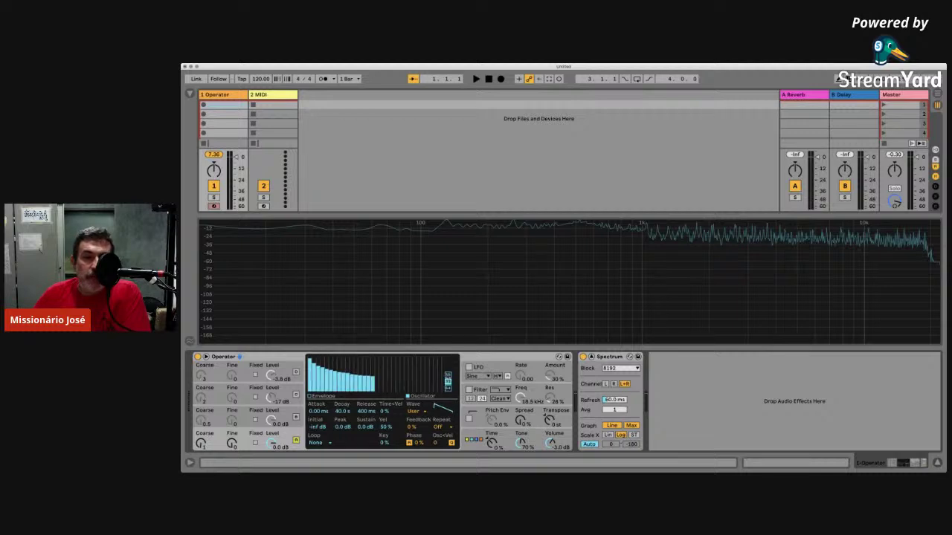
pyautogui.click(447, 371)
pyautogui.click(447, 380)
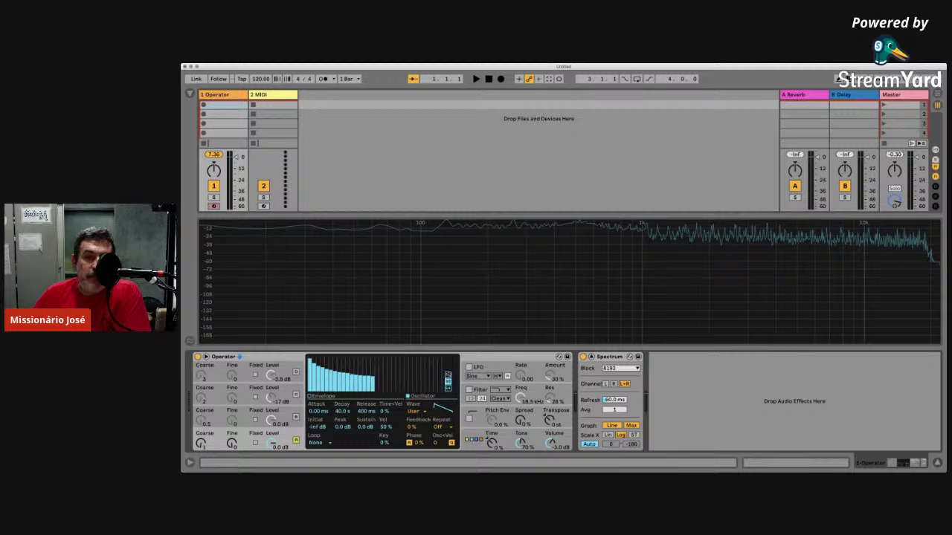
pyautogui.click(448, 387)
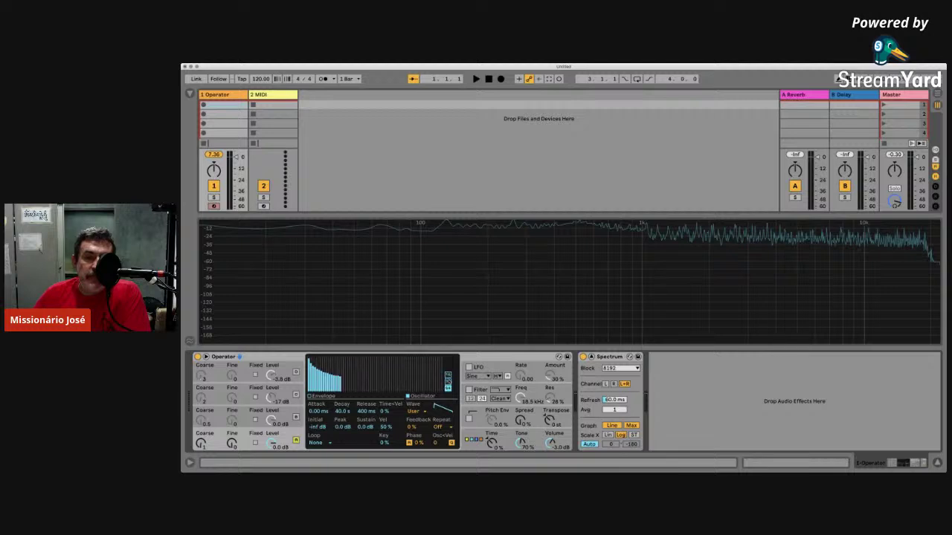
pyautogui.click(447, 371)
pyautogui.click(447, 380)
pyautogui.click(448, 371)
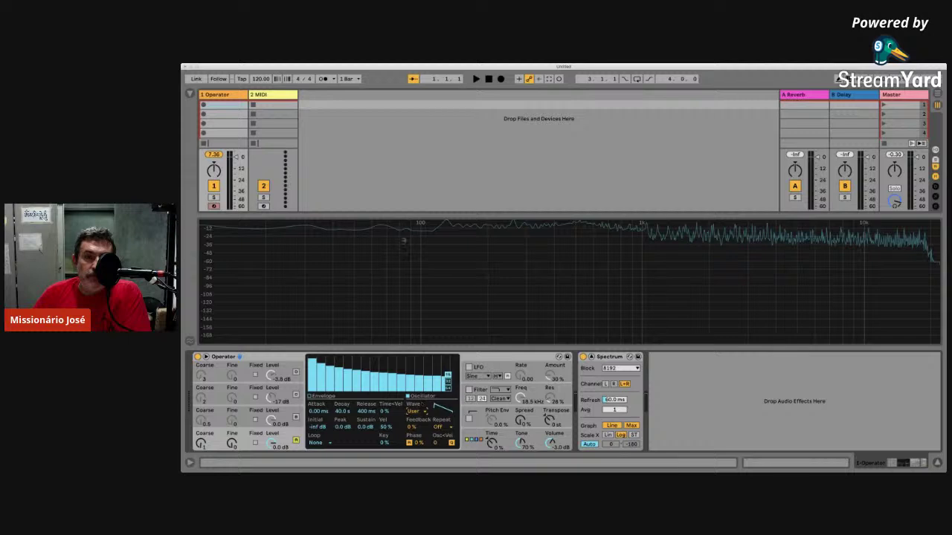
# - Set oscillator A's waveform to Sin and, while playing a note, draw scattered partials at varied levels across the 64-partial harmonic display
pyautogui.click(408, 252)
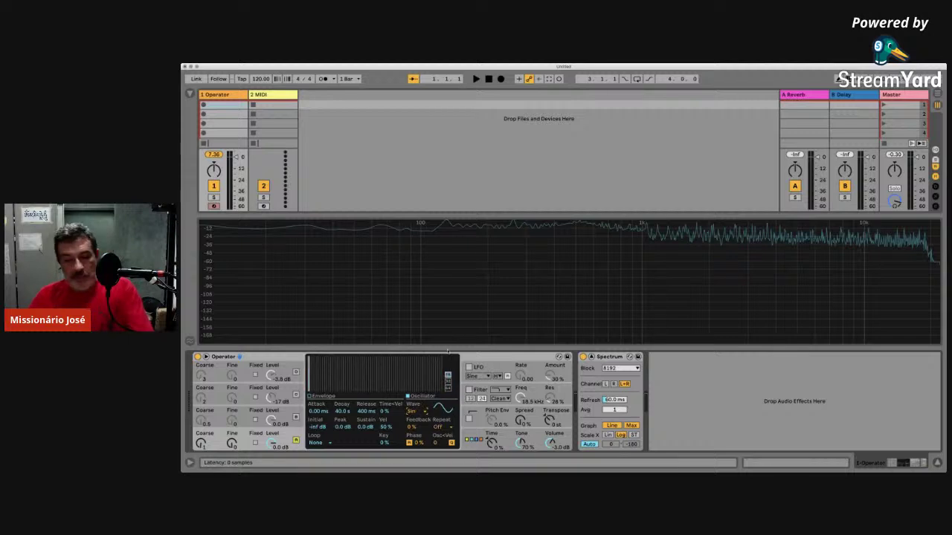
pyautogui.press('a')
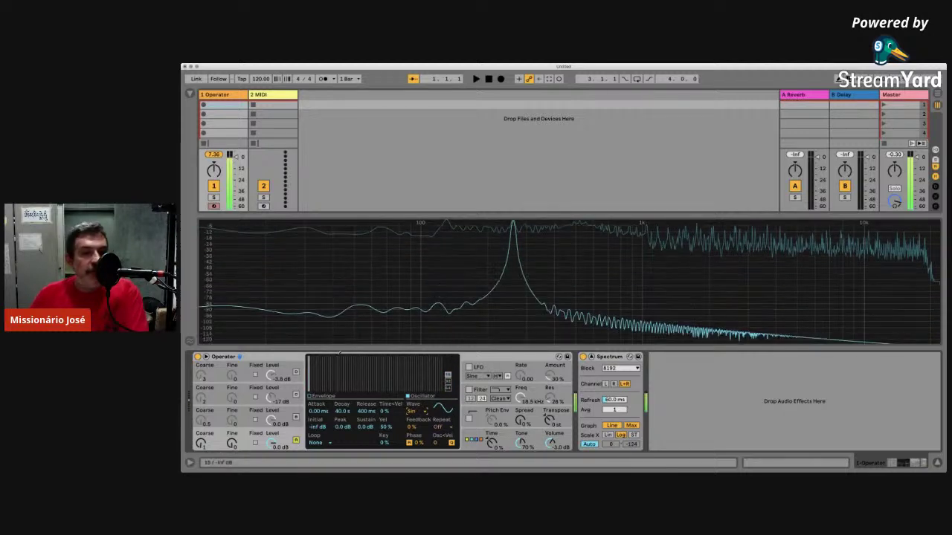
pyautogui.moveTo(320, 368); pyautogui.dragTo(318, 364)
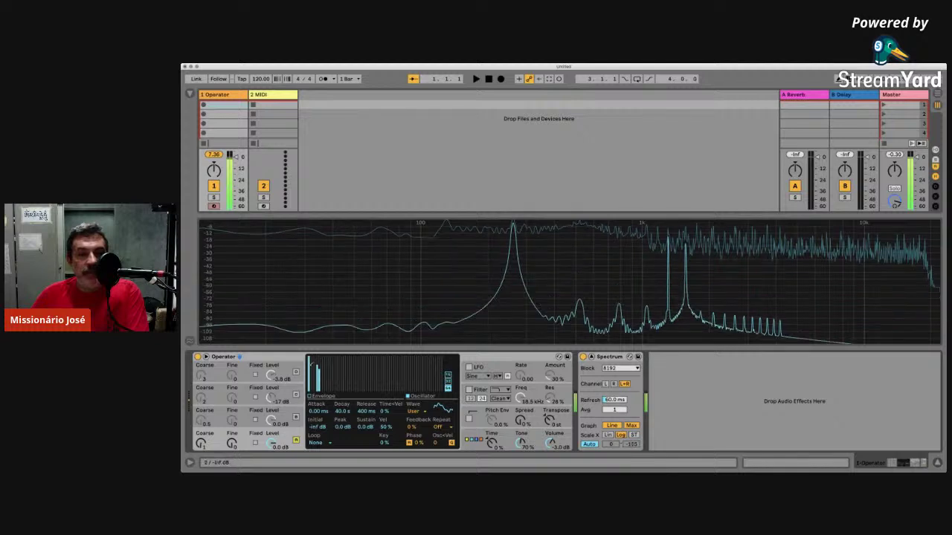
pyautogui.click(313, 364)
pyautogui.click(327, 365)
pyautogui.click(347, 369)
pyautogui.click(354, 377)
pyautogui.click(386, 374)
pyautogui.click(335, 380)
pyautogui.click(363, 385)
pyautogui.click(372, 369)
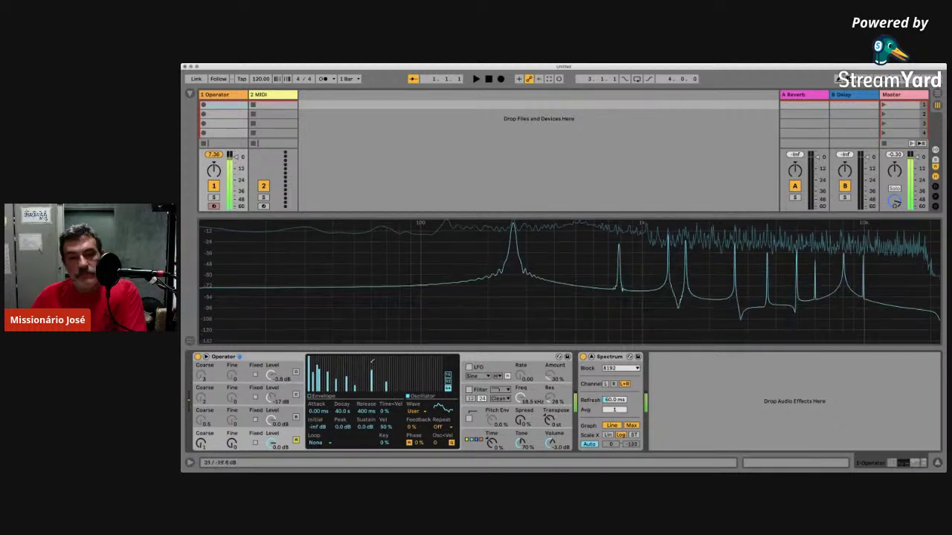
pyautogui.click(397, 386)
pyautogui.click(432, 374)
pyautogui.click(410, 375)
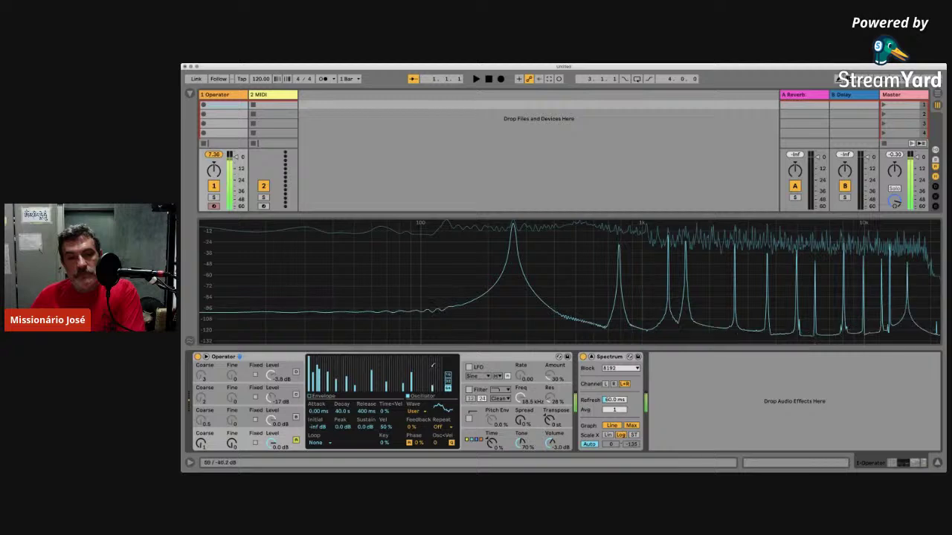
pyautogui.click(422, 382)
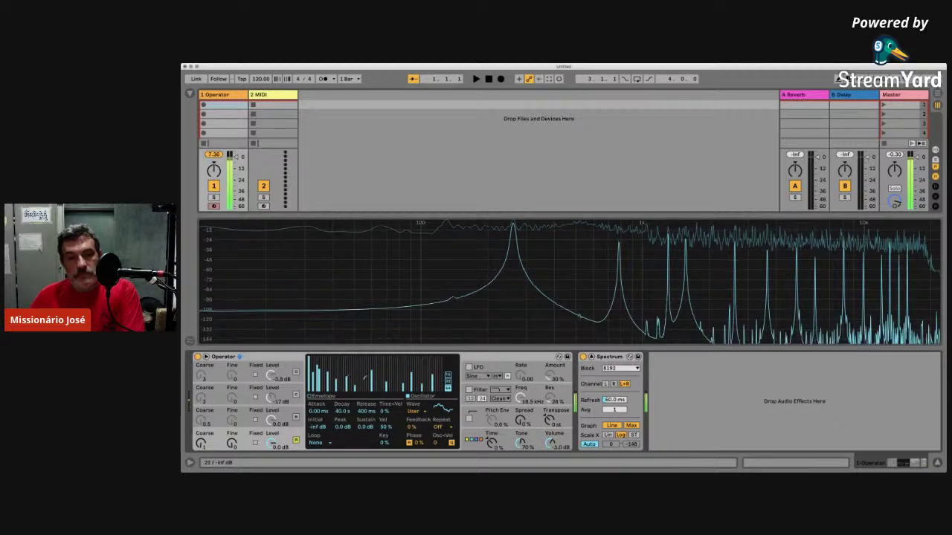
pyautogui.click(343, 362)
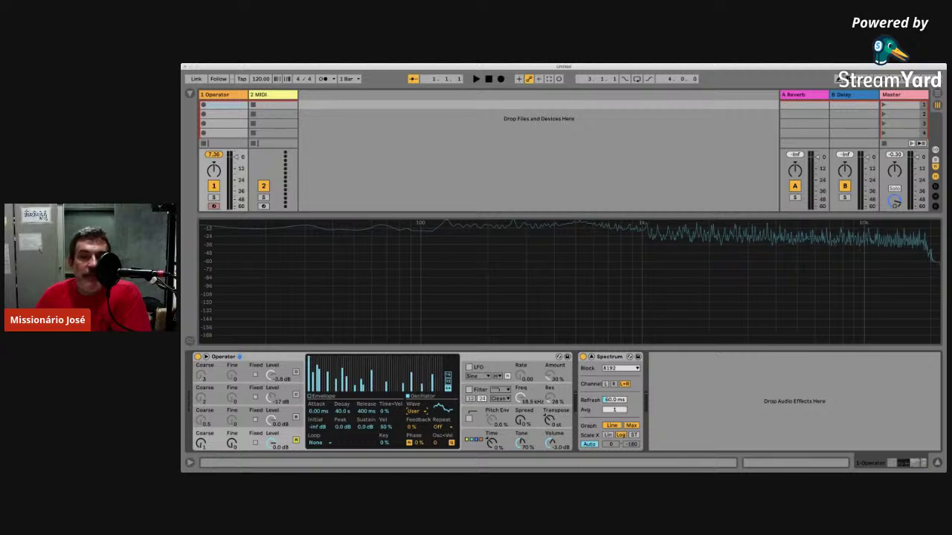
# - Change oscillator A's waveform to Sq16
pyautogui.click(433, 343)
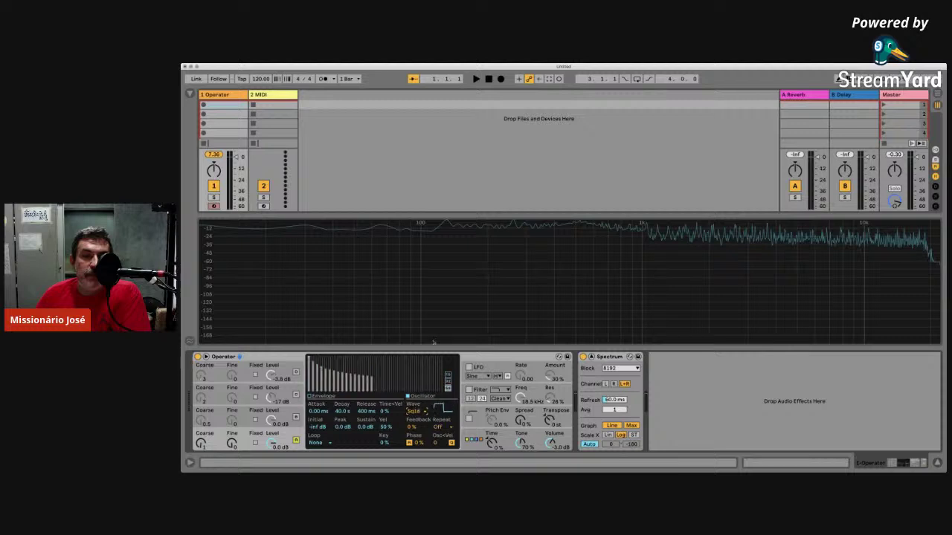